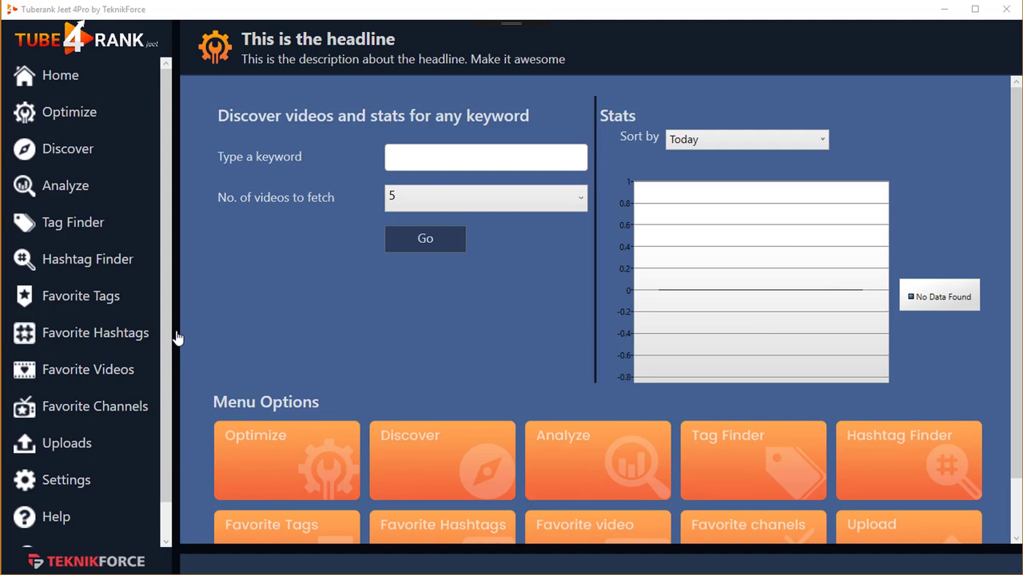
Return to the Home page with its keyword discovery form and empty Stats chart
{"action": "scroll", "coordinate": [132, 359], "scroll_direction": "down", "scroll_amount": 1}
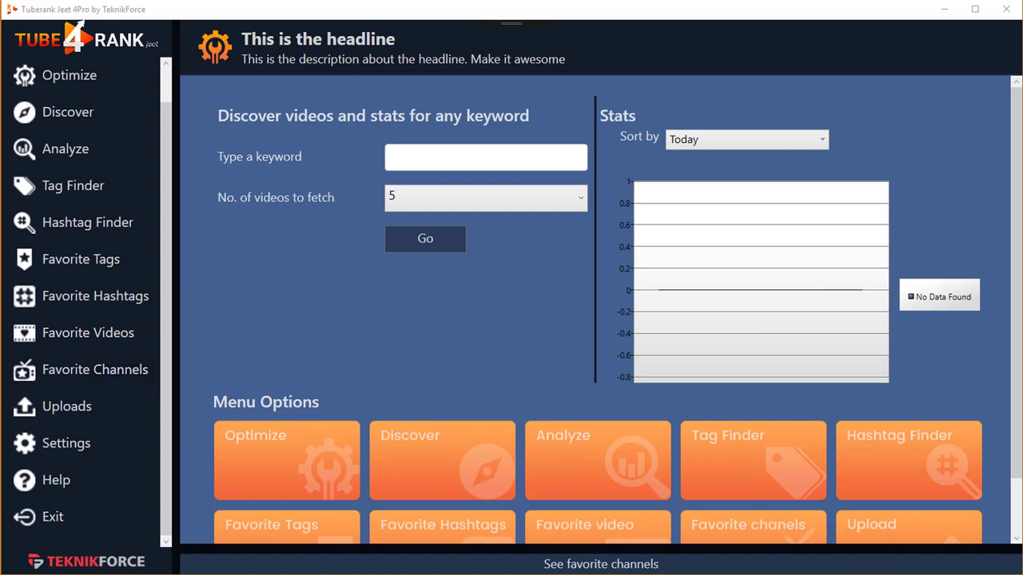
{"action": "scroll", "coordinate": [72, 183], "scroll_direction": "up", "scroll_amount": 1}
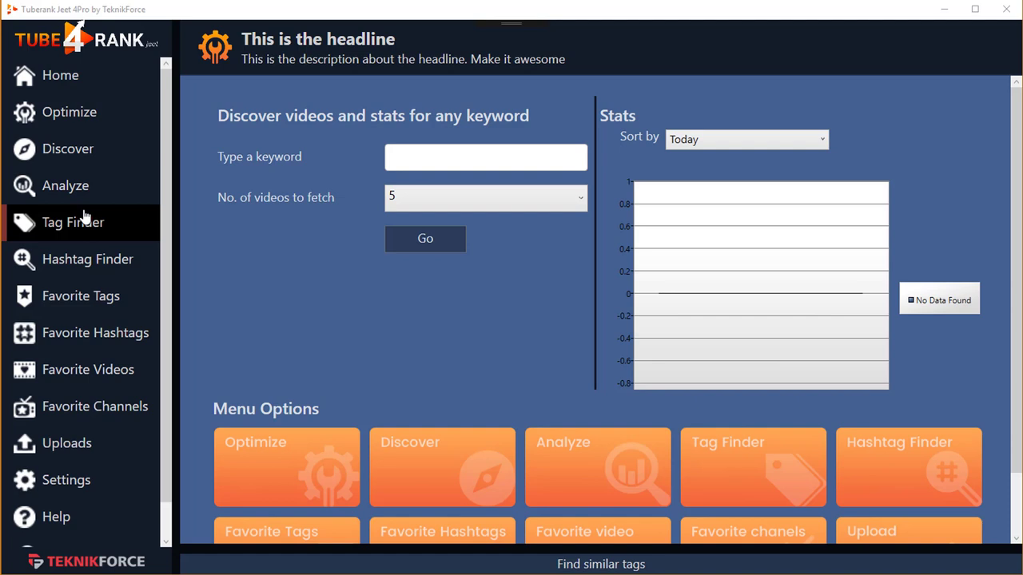
{"action": "scroll", "coordinate": [84, 218], "scroll_direction": "down", "scroll_amount": 1}
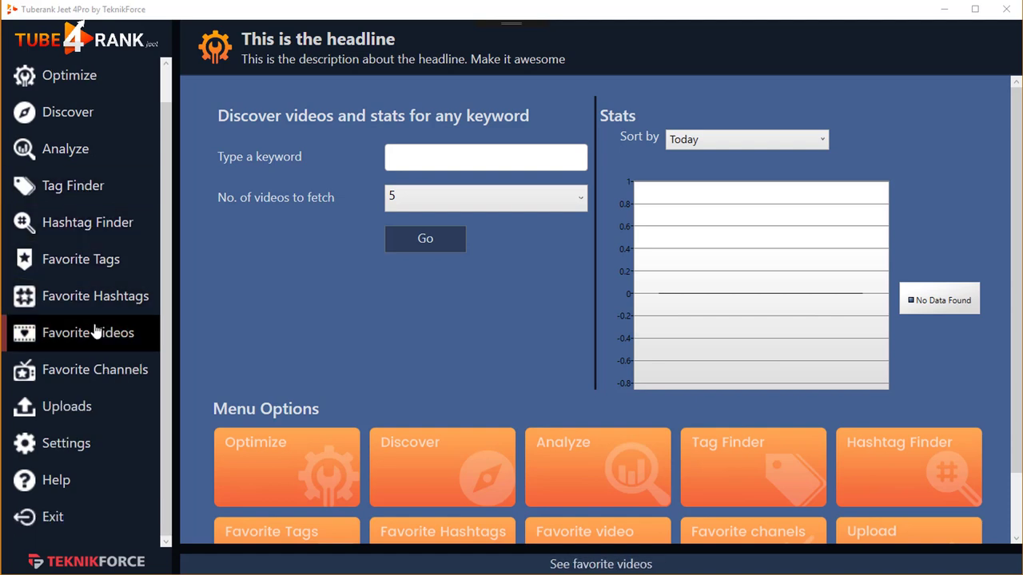
{"action": "scroll", "coordinate": [85, 351], "scroll_direction": "up", "scroll_amount": 1}
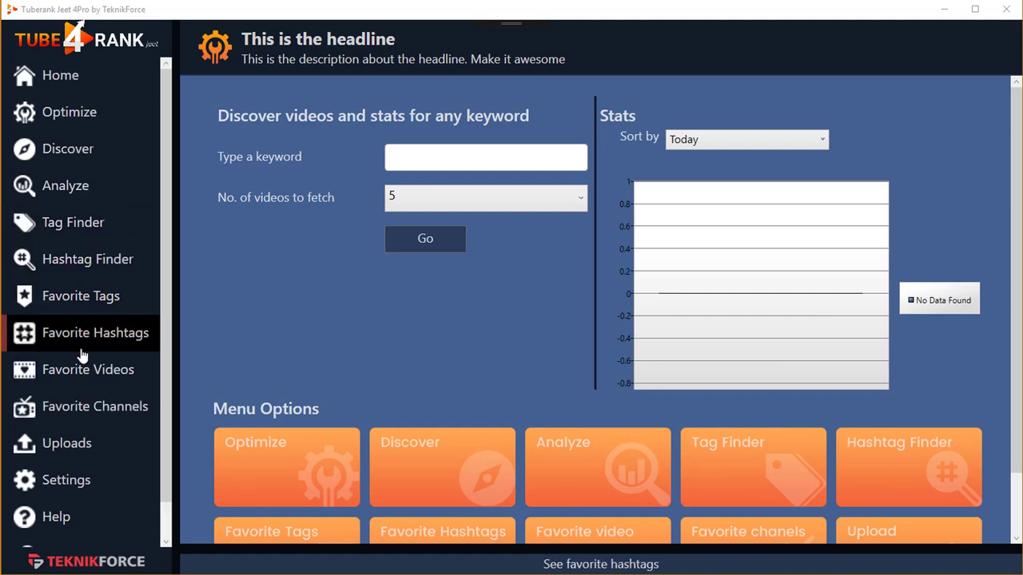
{"action": "left_click", "coordinate": [107, 91]}
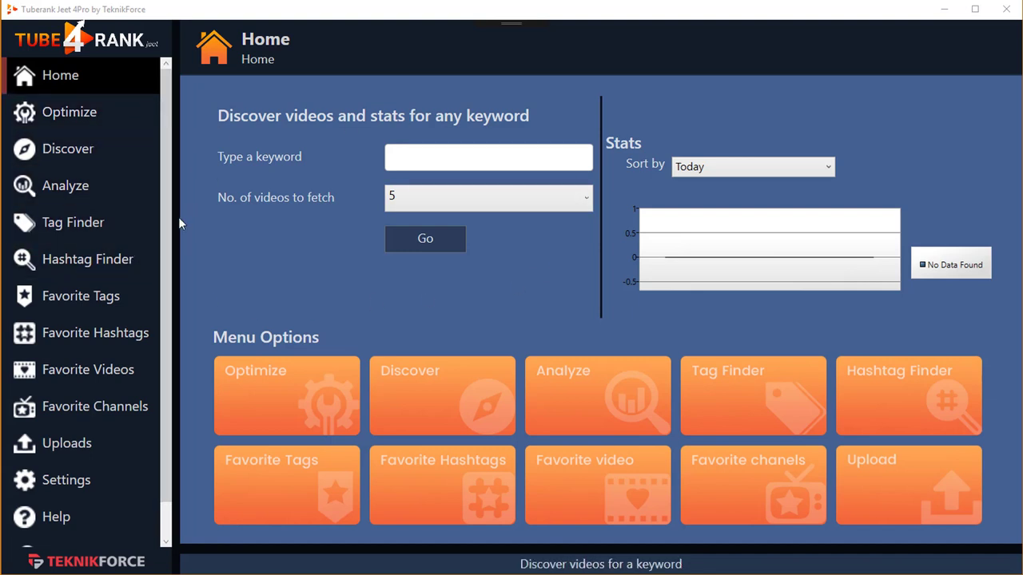
Toggle the Optimize Video panel closed and open, leaving it open with empty Metadata fields
{"action": "left_click", "coordinate": [99, 125]}
{"action": "scroll", "coordinate": [240, 336], "scroll_direction": "down", "scroll_amount": 3}
{"action": "scroll", "coordinate": [227, 376], "scroll_direction": "up", "scroll_amount": 3}
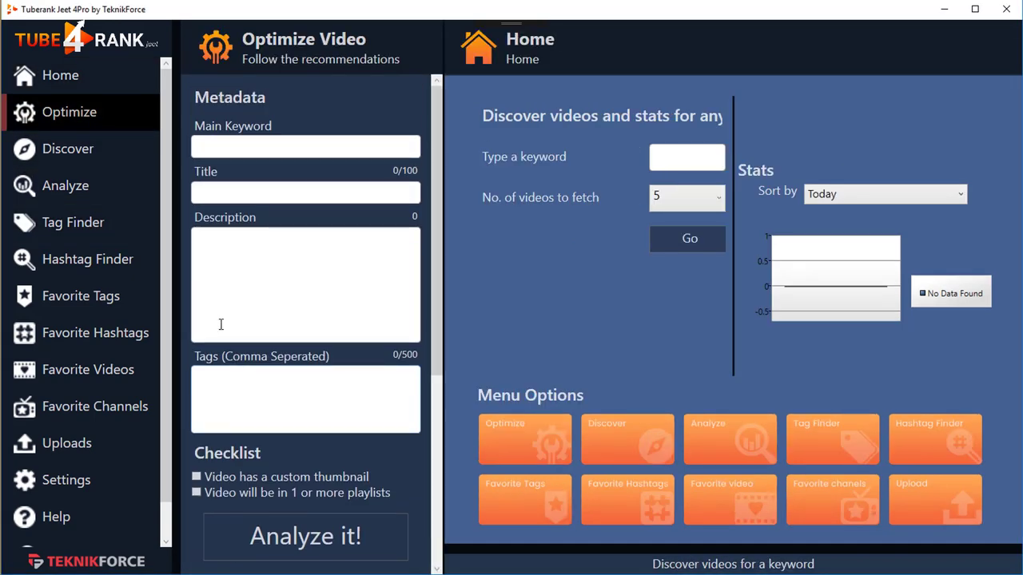
{"action": "left_click", "coordinate": [109, 112]}
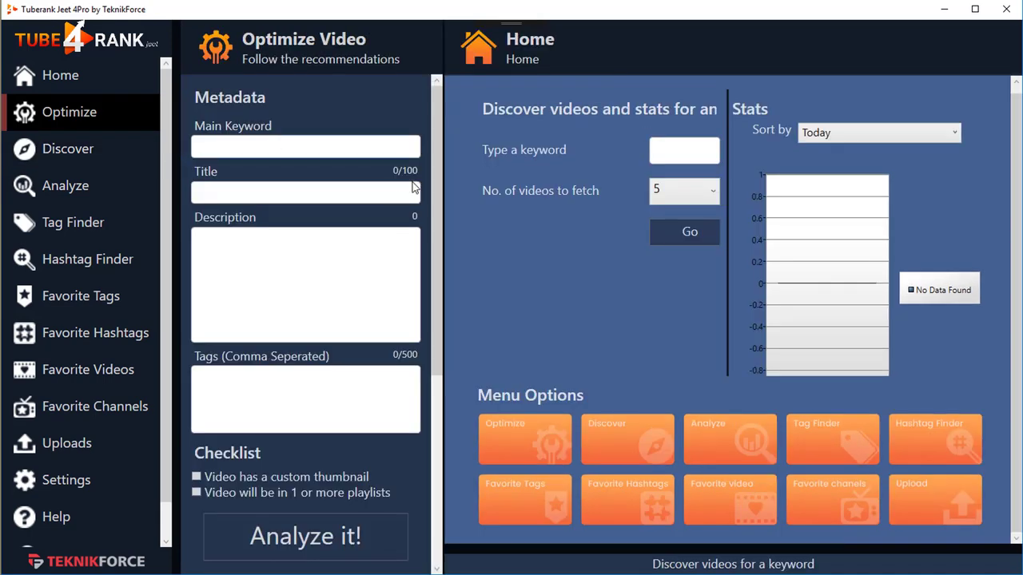
{"action": "scroll", "coordinate": [322, 313], "scroll_direction": "down", "scroll_amount": 3}
{"action": "scroll", "coordinate": [322, 312], "scroll_direction": "up", "scroll_amount": 3}
{"action": "scroll", "coordinate": [612, 264], "scroll_direction": "up", "scroll_amount": 1}
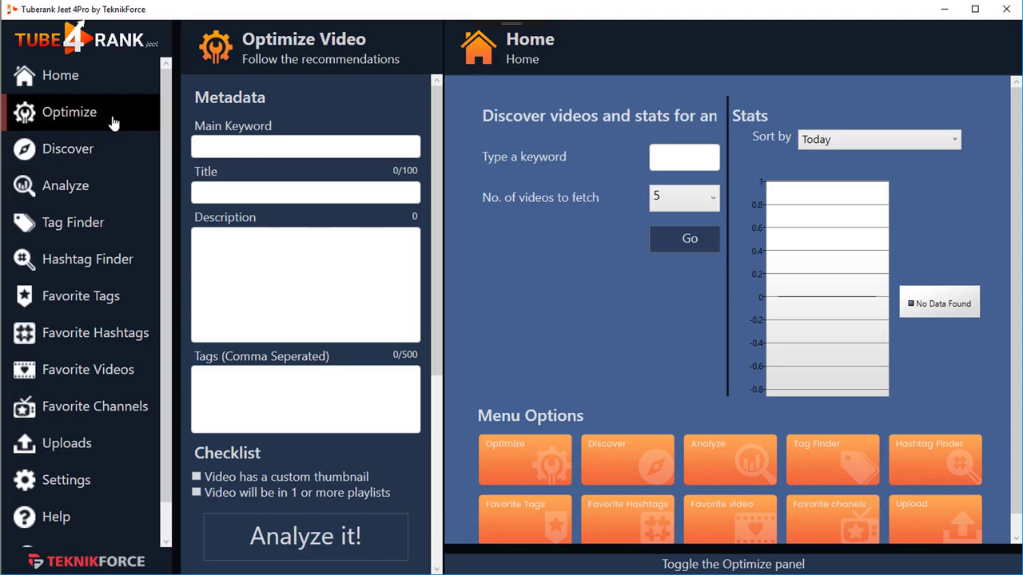
{"action": "left_click", "coordinate": [112, 120]}
{"action": "left_click", "coordinate": [108, 117]}
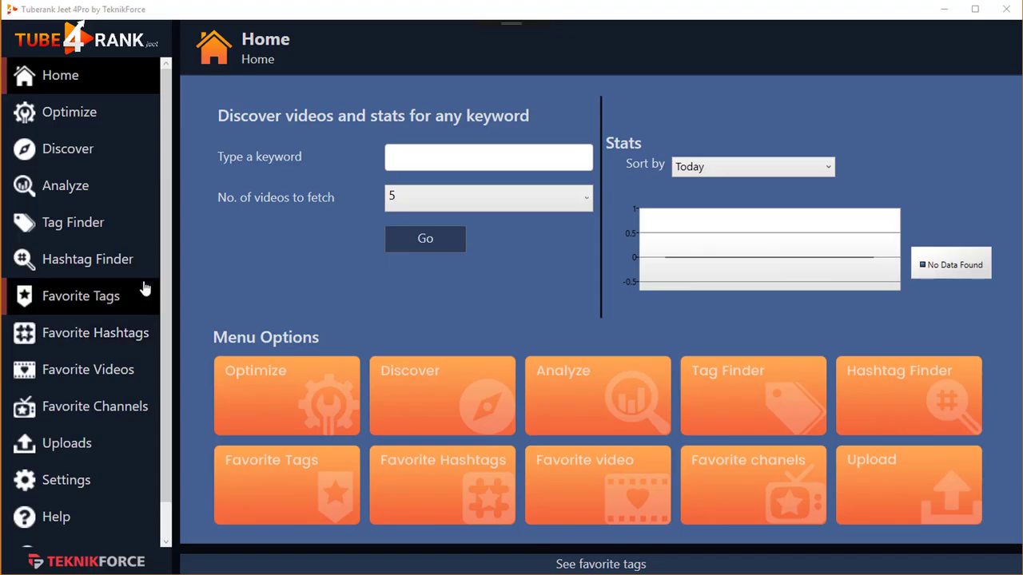
Go to Discover and try the videos-to-fetch list and Exact Match toggle, leaving both unchanged
{"action": "left_click", "coordinate": [99, 167]}
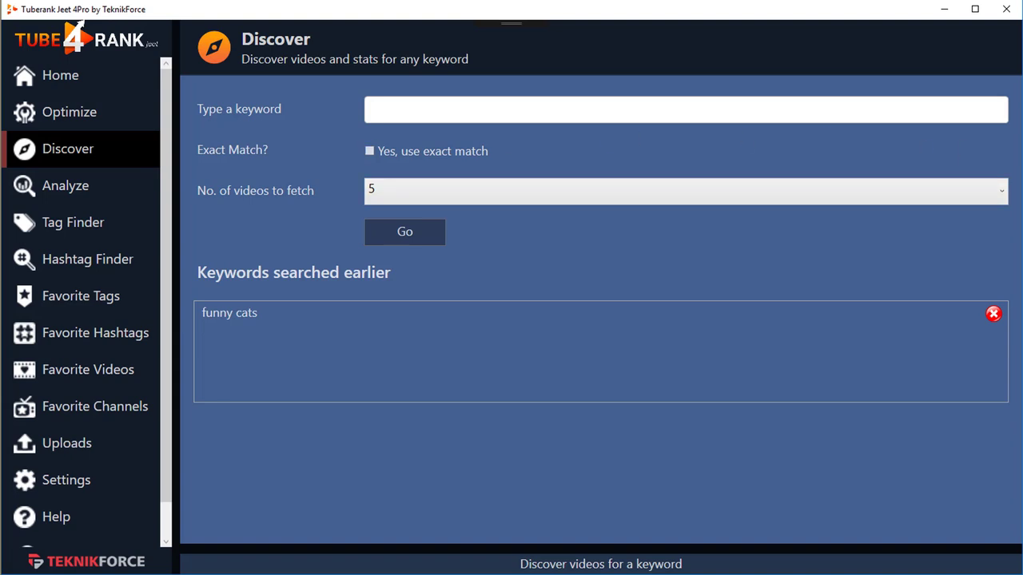
{"action": "left_click", "coordinate": [521, 116]}
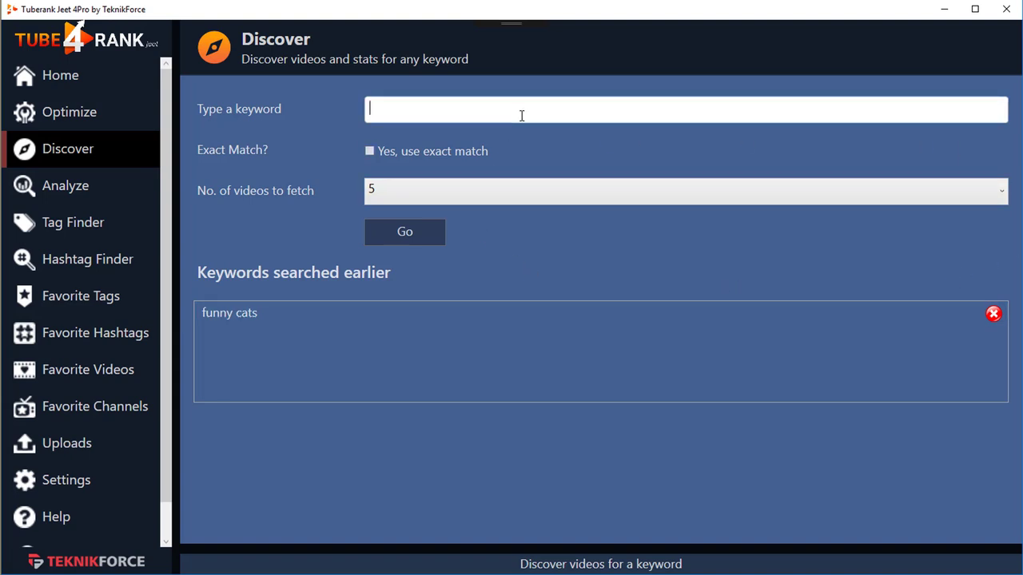
{"action": "left_click", "coordinate": [498, 191]}
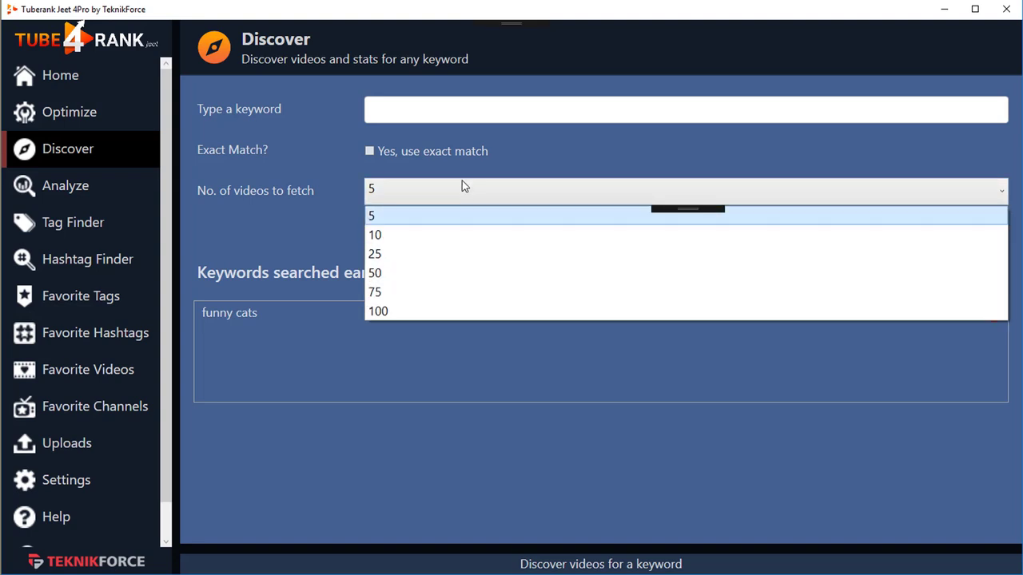
{"action": "left_click", "coordinate": [386, 154]}
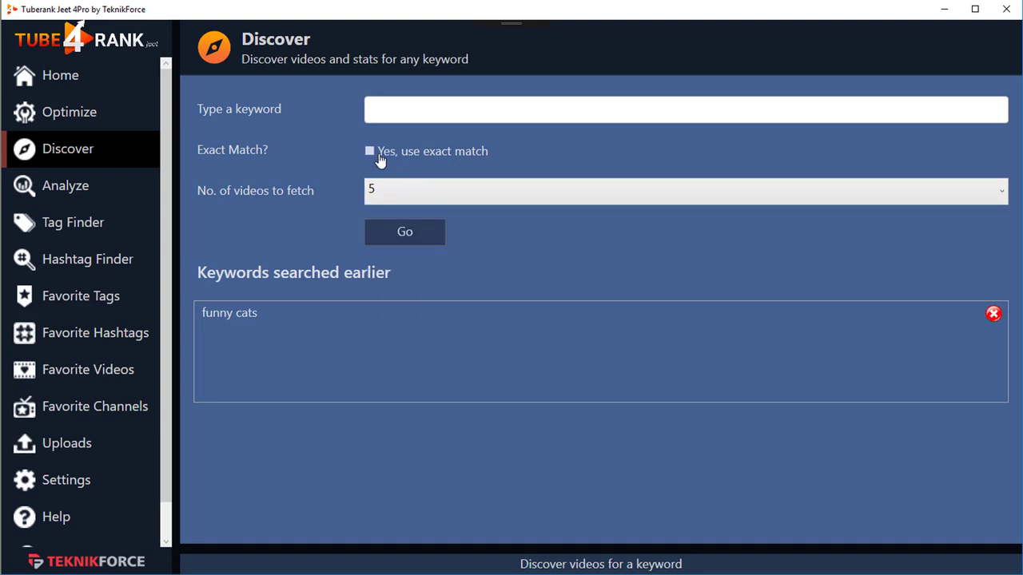
{"action": "left_click", "coordinate": [370, 156]}
{"action": "left_click", "coordinate": [370, 156]}
Search again for the earlier keyword 'funny cats'
{"action": "left_click", "coordinate": [269, 317]}
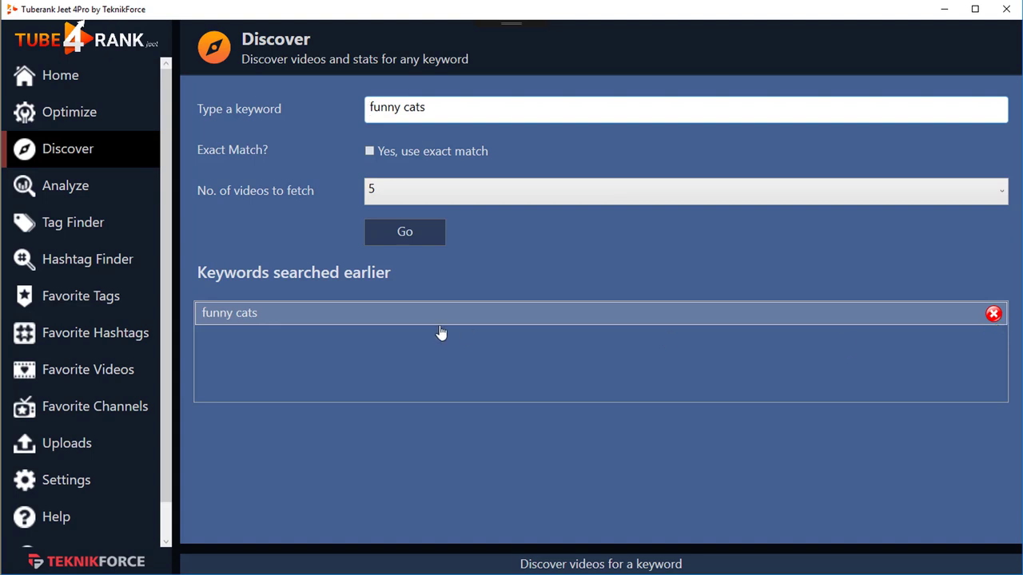
{"action": "left_click_drag", "start_coordinate": [442, 104], "coordinate": [270, 188]}
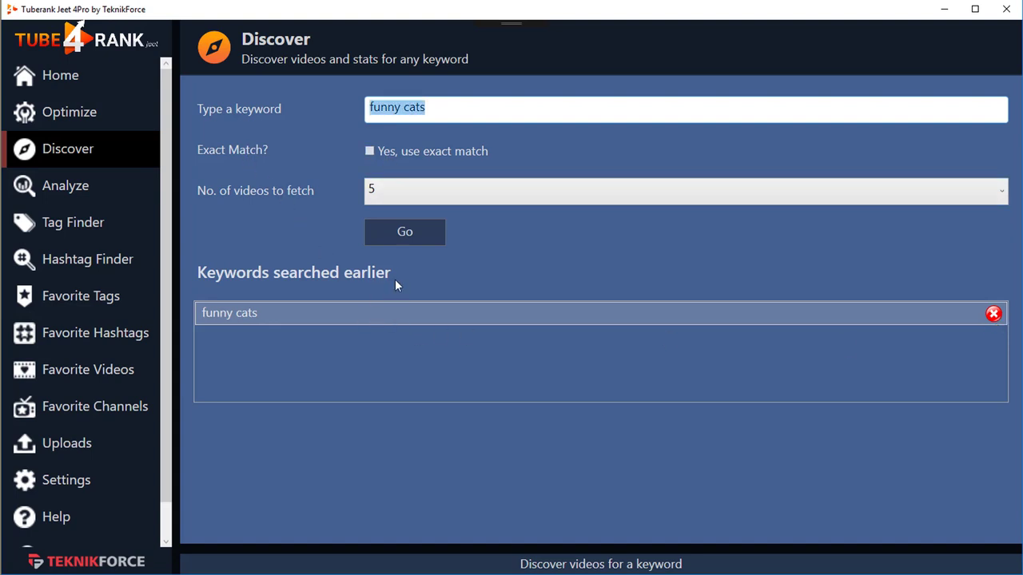
{"action": "key", "text": "Return"}
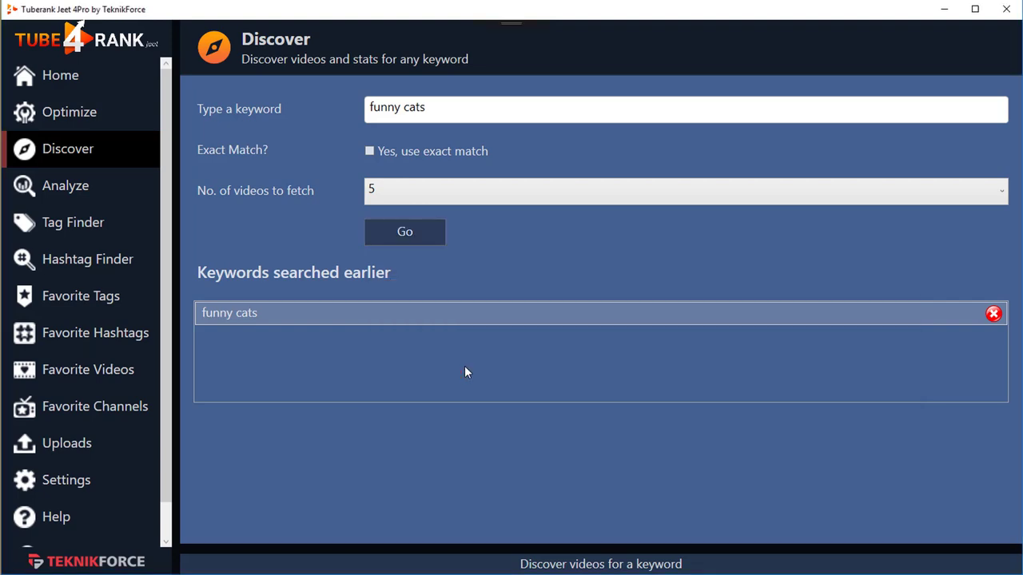
Sort the funny cats results by Comments and filter them on Views
{"action": "scroll", "coordinate": [557, 264], "scroll_direction": "down", "scroll_amount": 5}
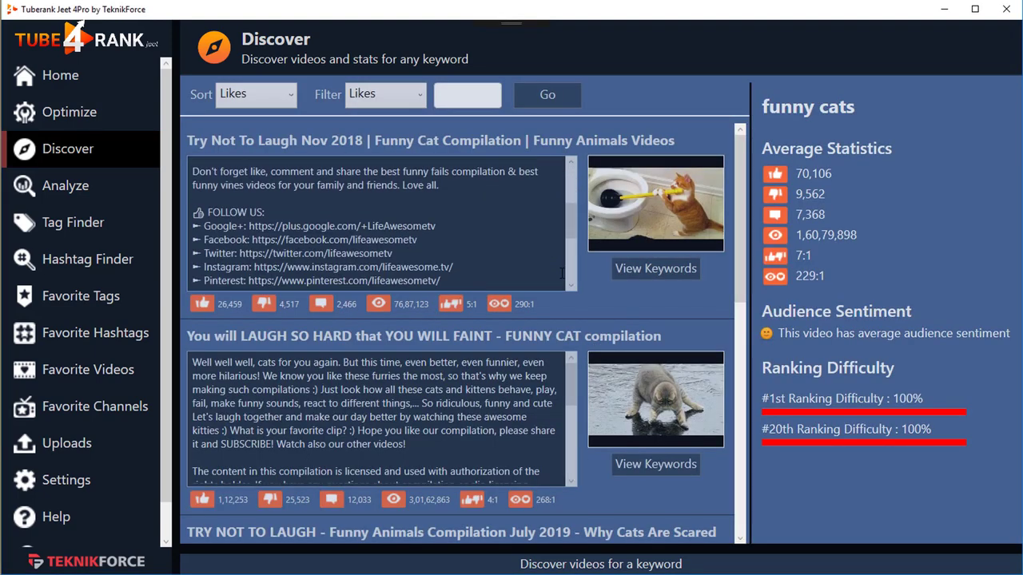
{"action": "scroll", "coordinate": [669, 292], "scroll_direction": "down", "scroll_amount": 8}
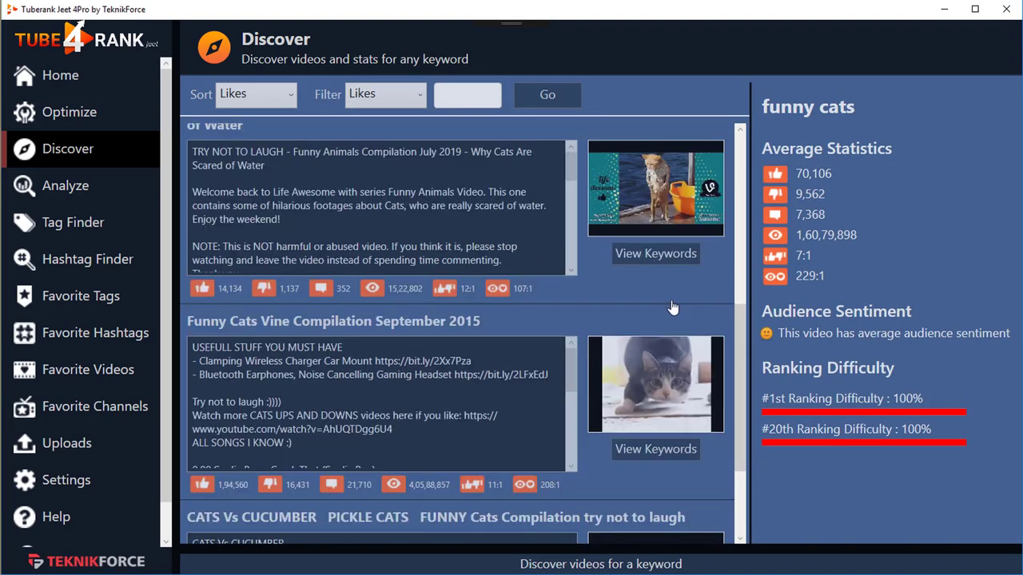
{"action": "scroll", "coordinate": [673, 308], "scroll_direction": "up", "scroll_amount": 8}
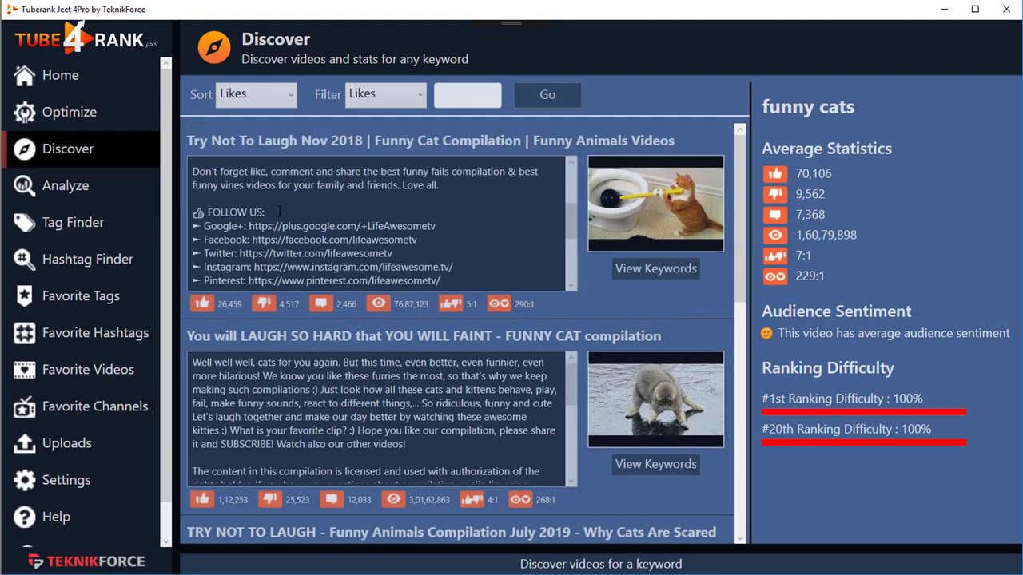
{"action": "scroll", "coordinate": [285, 217], "scroll_direction": "up", "scroll_amount": 5}
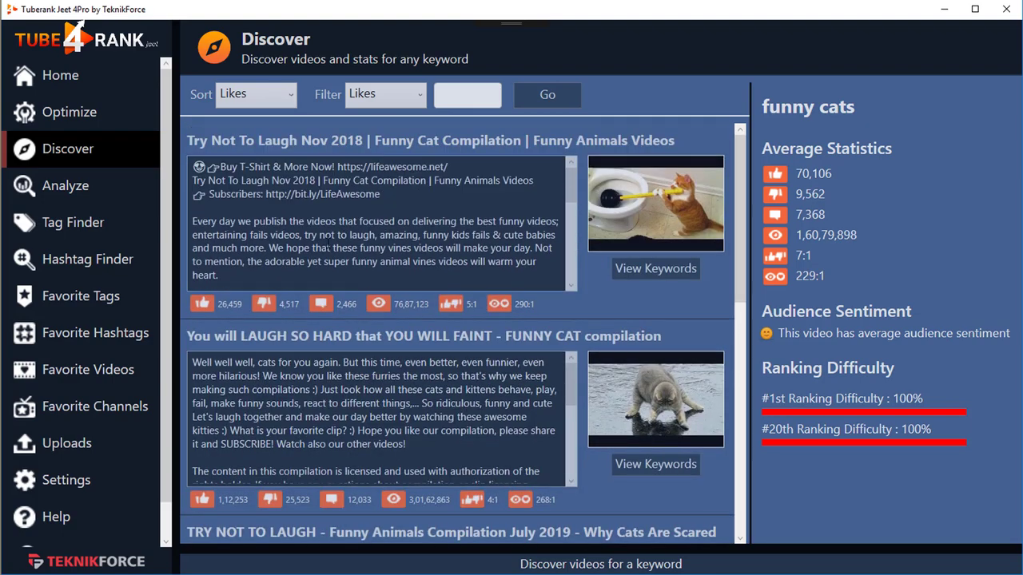
{"action": "left_click", "coordinate": [273, 99]}
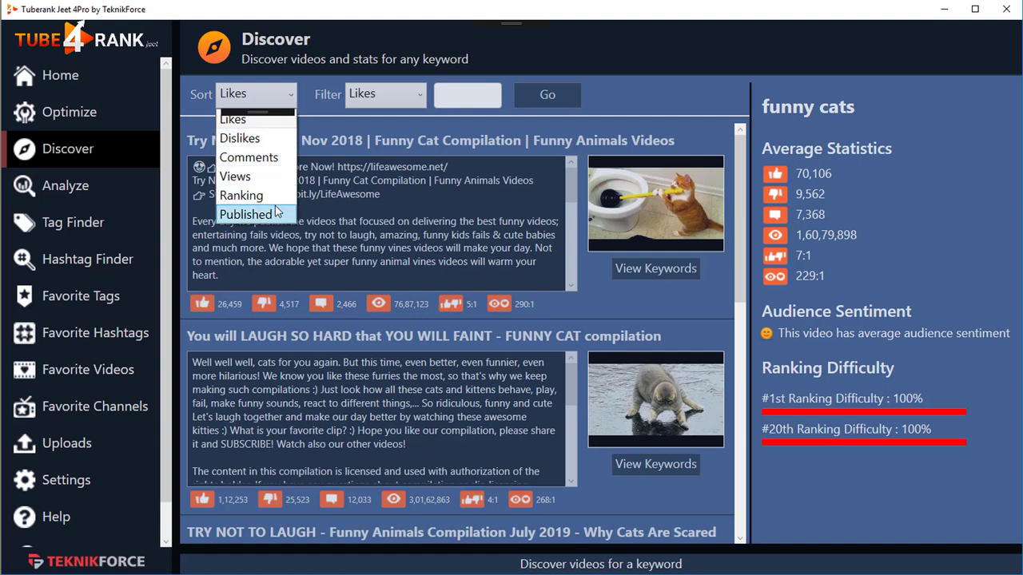
{"action": "left_click", "coordinate": [271, 157]}
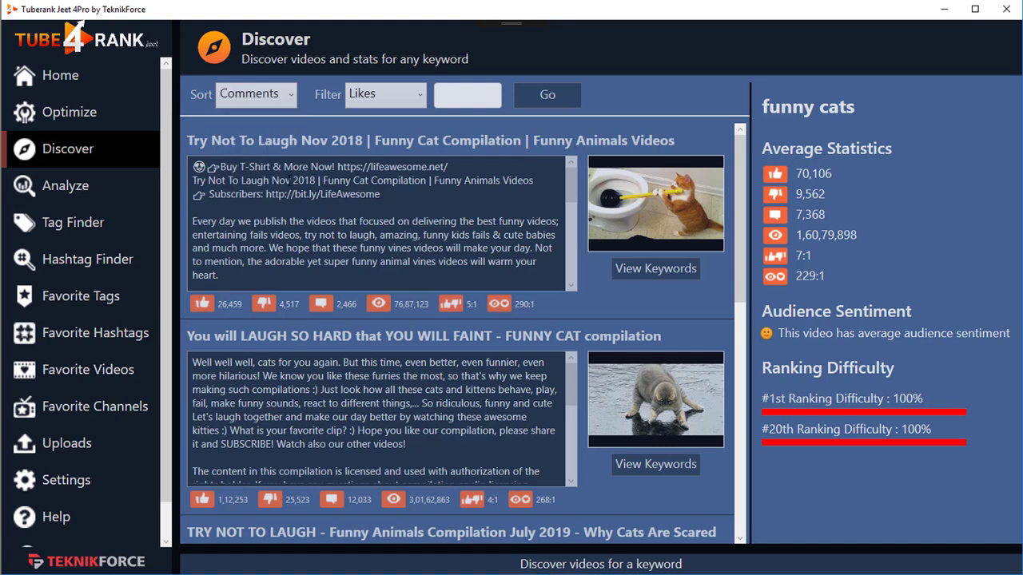
{"action": "left_click", "coordinate": [388, 97]}
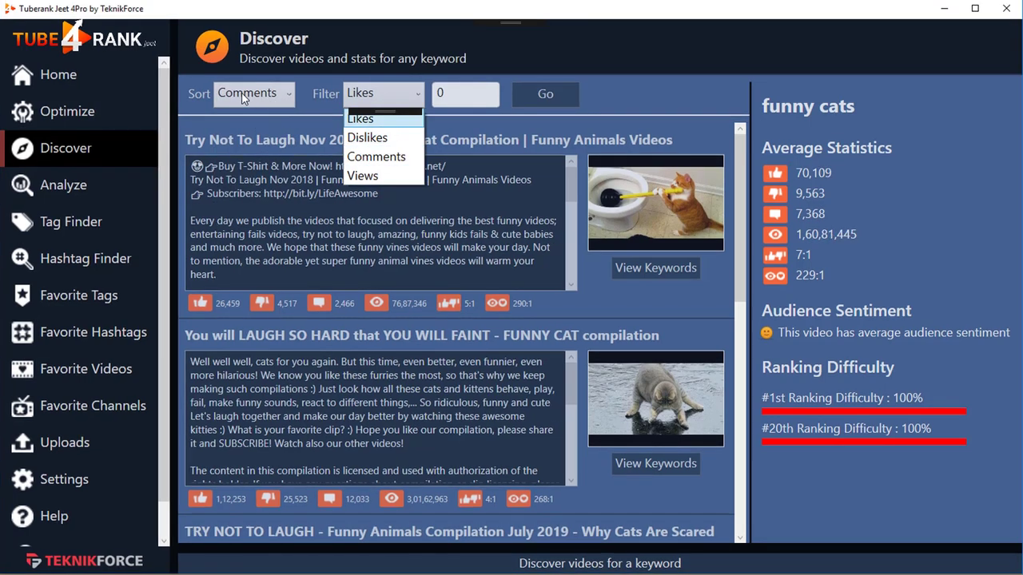
{"action": "left_click", "coordinate": [390, 175]}
Apply a Views filter threshold of 100000 to the results
{"action": "left_click", "coordinate": [454, 98]}
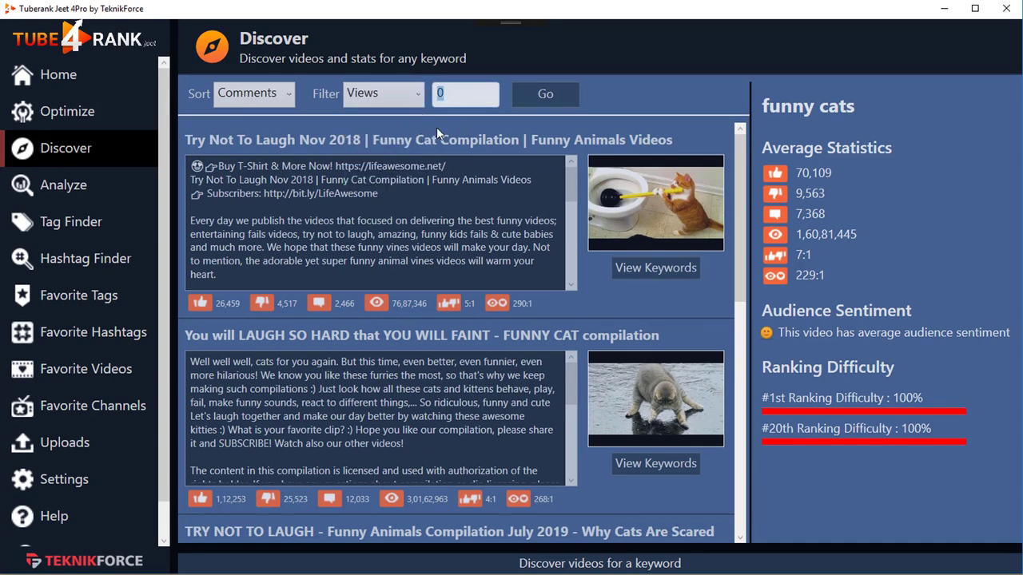
{"action": "left_click", "coordinate": [460, 89]}
{"action": "left_click_drag", "start_coordinate": [441, 95], "coordinate": [430, 100]}
{"action": "type", "text": "100000"}
{"action": "left_click", "coordinate": [559, 99]}
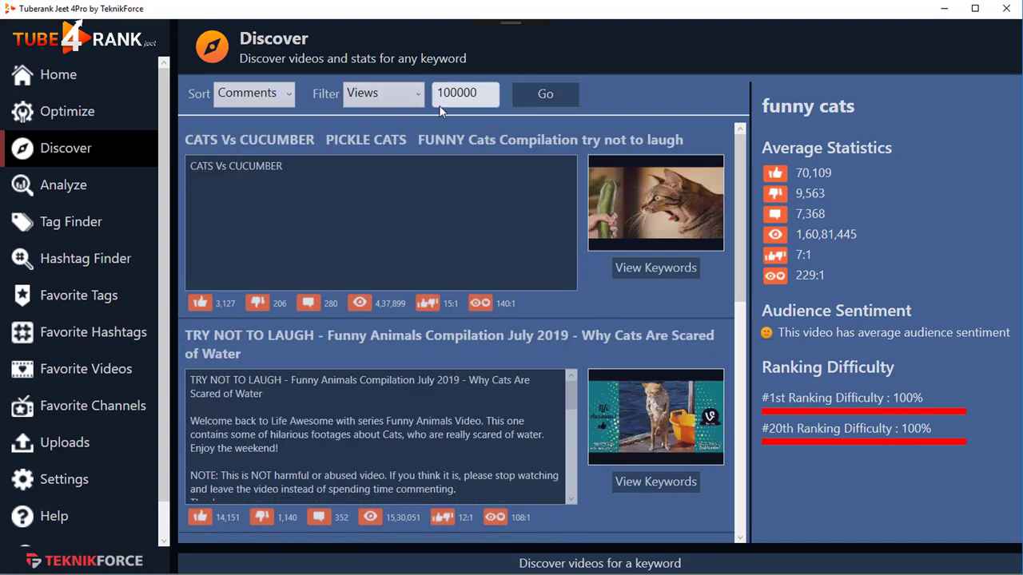
{"action": "left_click", "coordinate": [458, 95]}
{"action": "left_click_drag", "start_coordinate": [477, 95], "coordinate": [436, 98]}
{"action": "scroll", "coordinate": [536, 366], "scroll_direction": "down", "scroll_amount": 2}
{"action": "scroll", "coordinate": [540, 368], "scroll_direction": "down", "scroll_amount": 3}
{"action": "scroll", "coordinate": [584, 439], "scroll_direction": "down", "scroll_amount": 2}
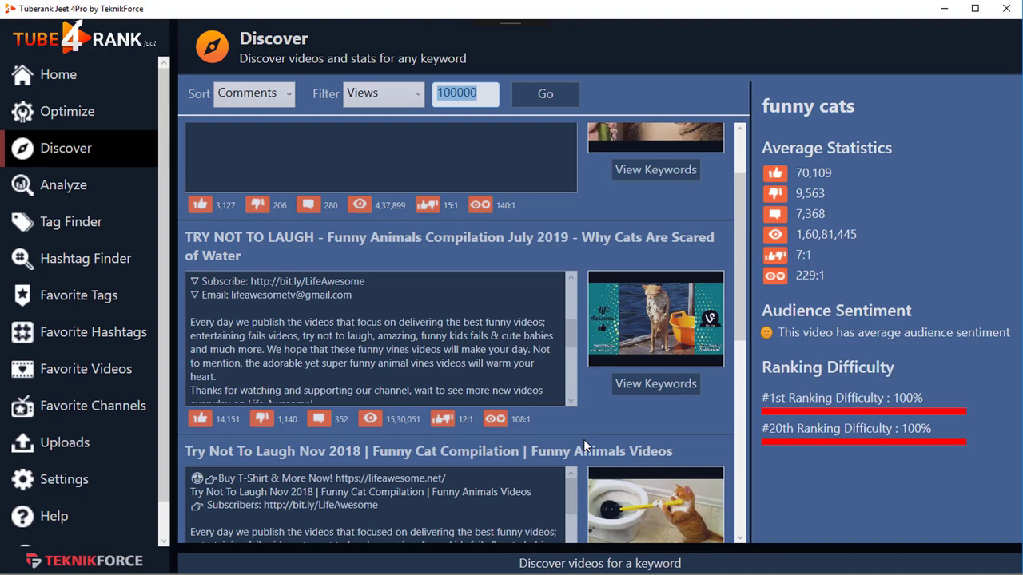
List and scroll through the tags of the second video, Why Cats Are Scared of Water
{"action": "left_click", "coordinate": [651, 392]}
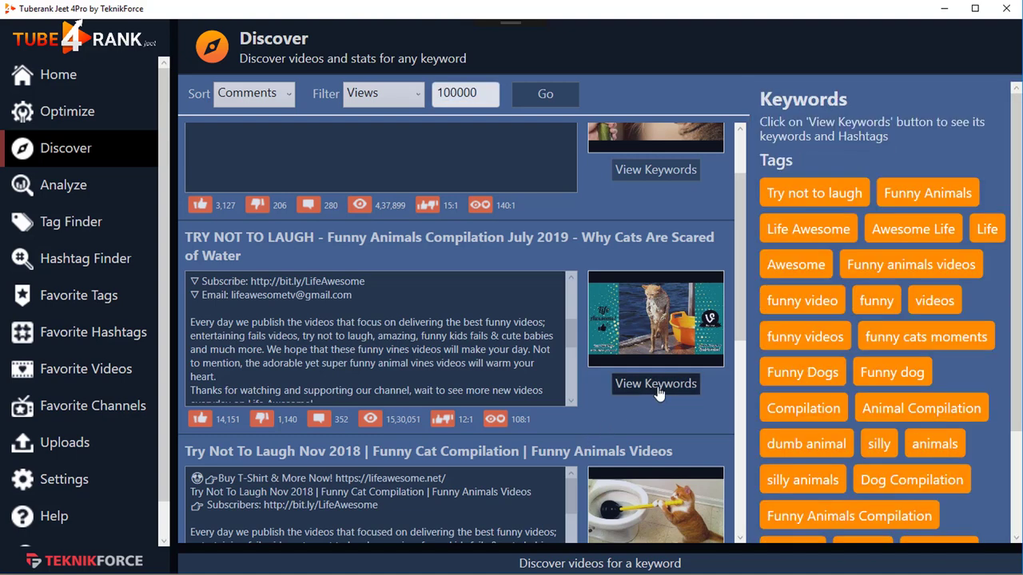
{"action": "scroll", "coordinate": [802, 209], "scroll_direction": "down", "scroll_amount": 3}
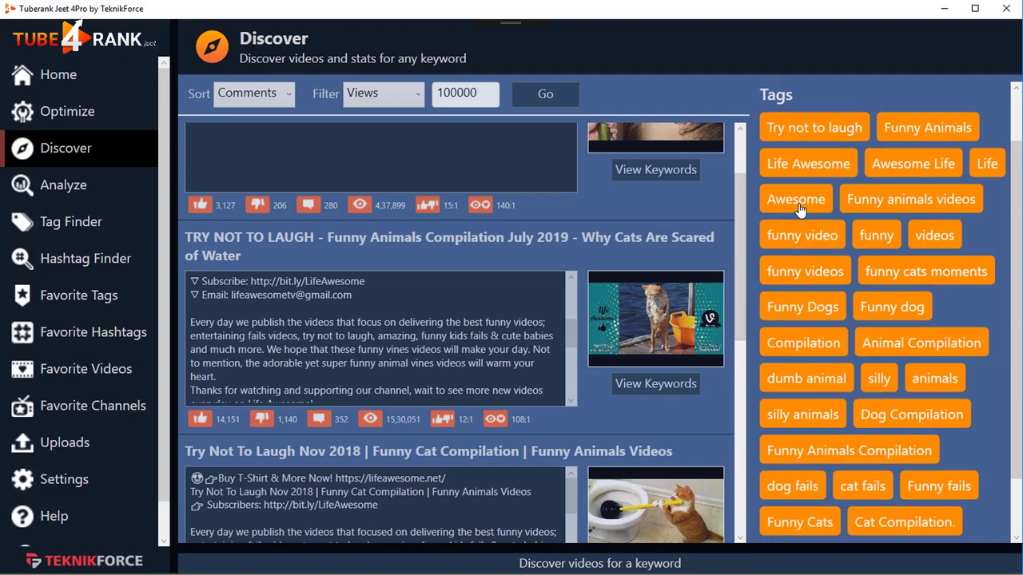
{"action": "scroll", "coordinate": [911, 382], "scroll_direction": "down", "scroll_amount": 1}
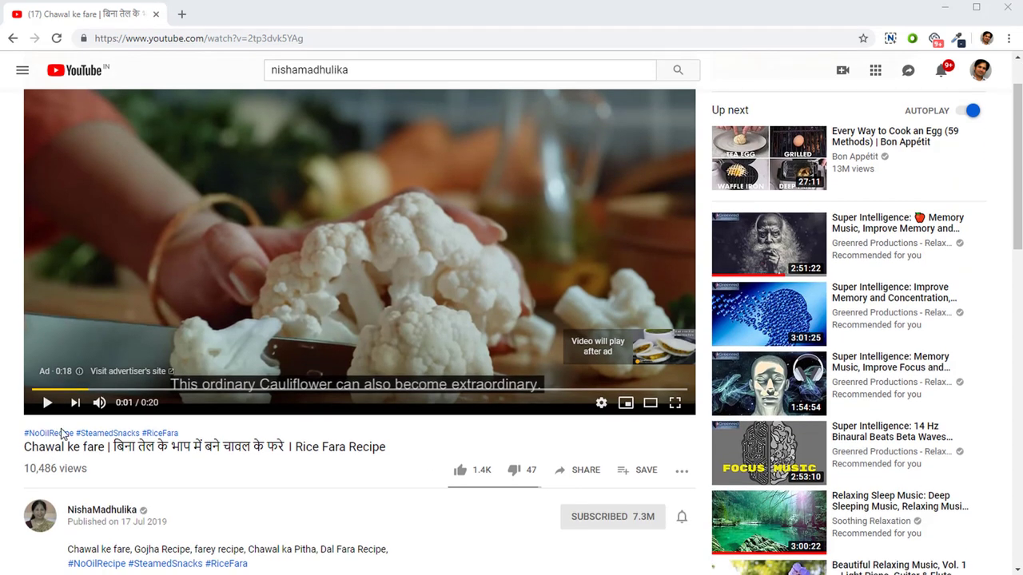
Select some of the YouTube video's title text, then minimize the browser to return to Tuberank
{"action": "double_click", "coordinate": [108, 446]}
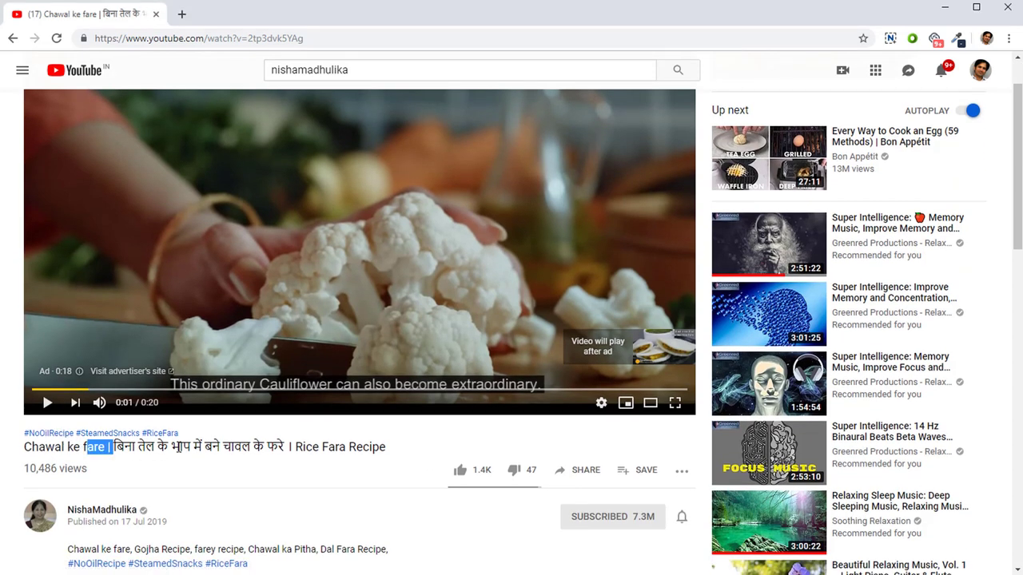
{"action": "left_click_drag", "start_coordinate": [107, 446], "coordinate": [246, 448]}
{"action": "left_click_drag", "start_coordinate": [178, 433], "coordinate": [121, 466]}
{"action": "left_click", "coordinate": [167, 486]}
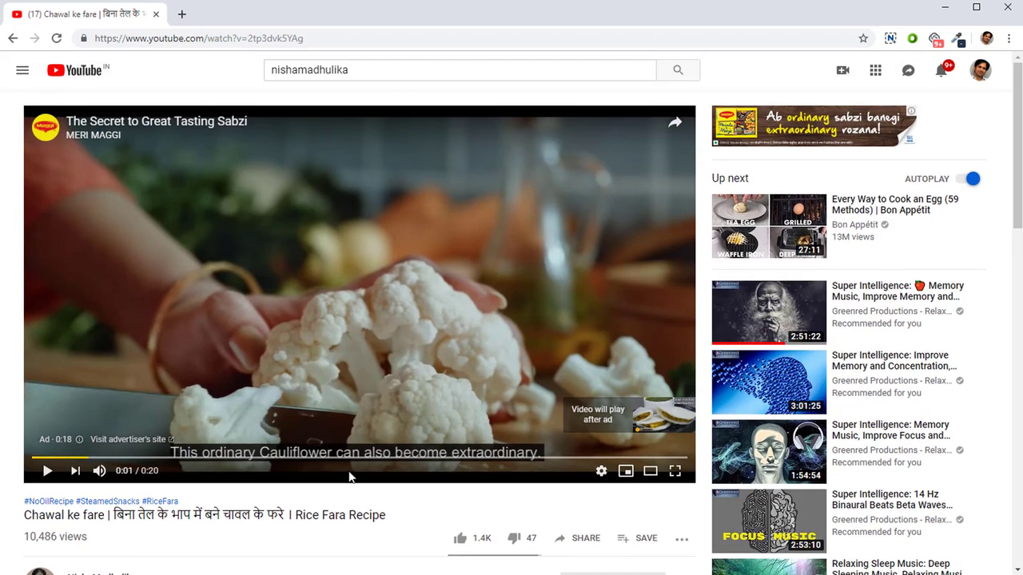
{"action": "left_click", "coordinate": [944, 10]}
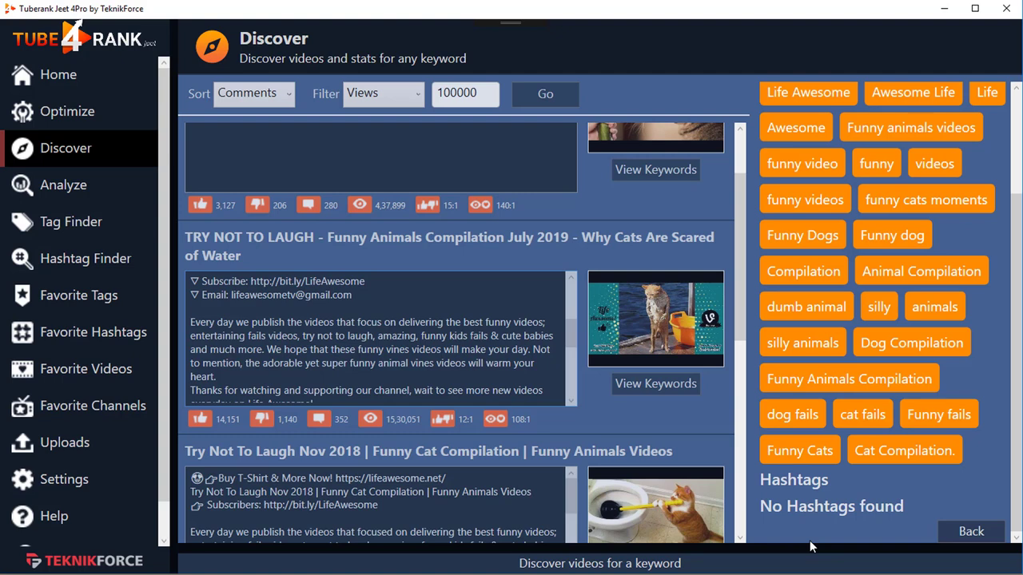
Go back to the funny cats average statistics and browse the video results list
{"action": "scroll", "coordinate": [711, 467], "scroll_direction": "up", "scroll_amount": 1}
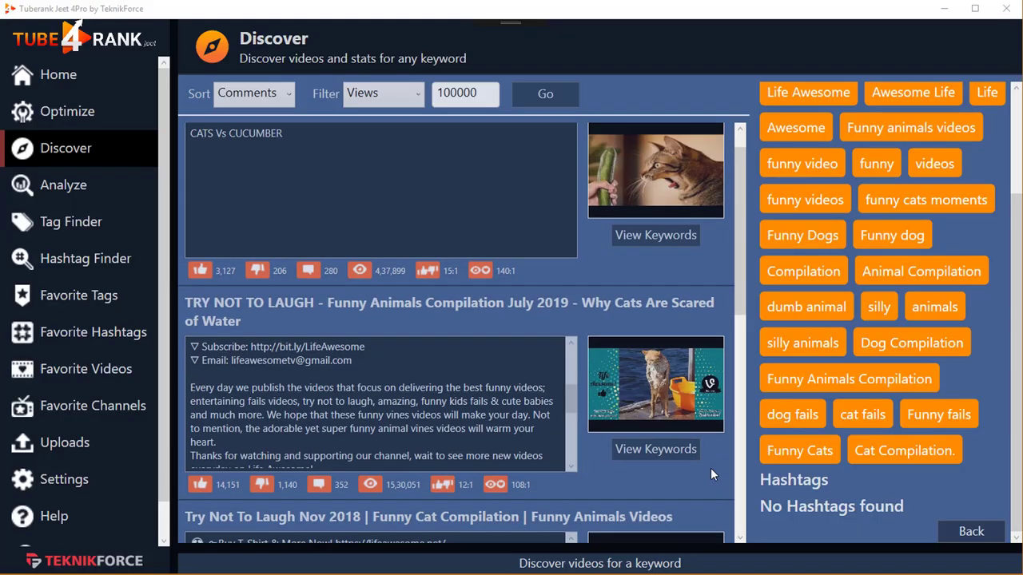
{"action": "left_click", "coordinate": [963, 535]}
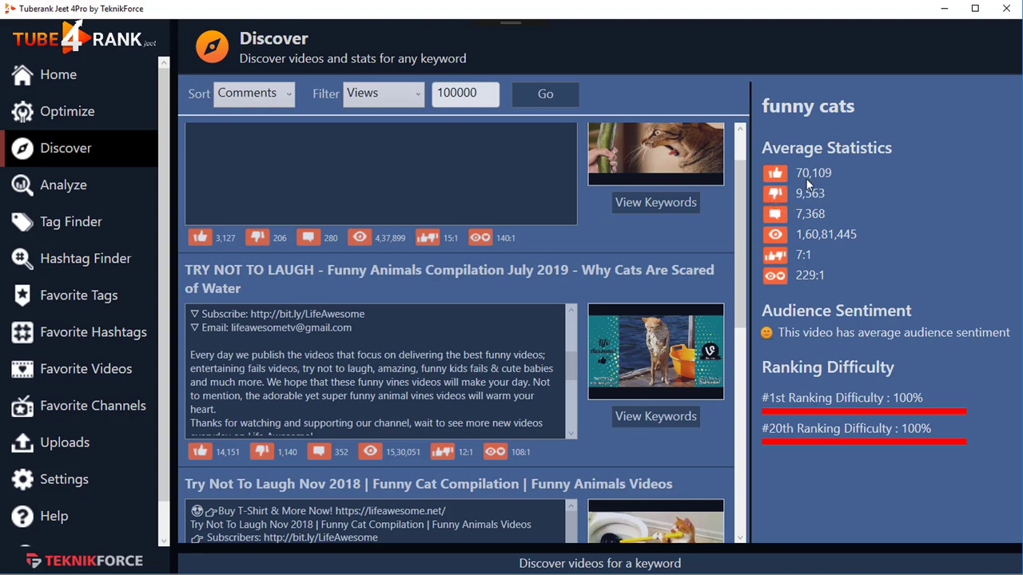
{"action": "scroll", "coordinate": [751, 216], "scroll_direction": "up", "scroll_amount": 1}
{"action": "scroll", "coordinate": [751, 224], "scroll_direction": "down", "scroll_amount": 4}
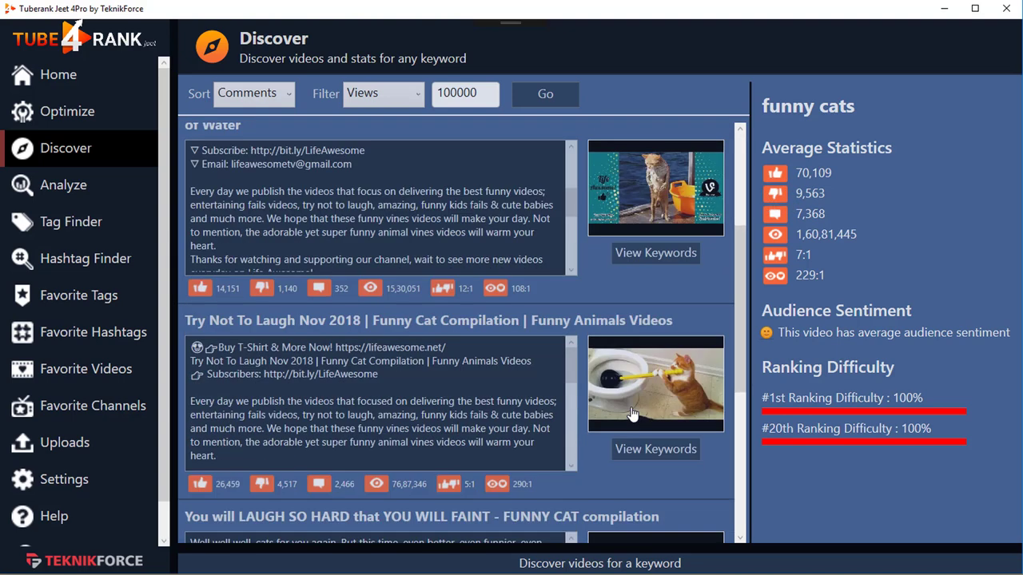
{"action": "scroll", "coordinate": [751, 231], "scroll_direction": "up", "scroll_amount": 1}
{"action": "mouse_move", "coordinate": [775, 277]}
{"action": "scroll", "coordinate": [559, 408], "scroll_direction": "down", "scroll_amount": 3}
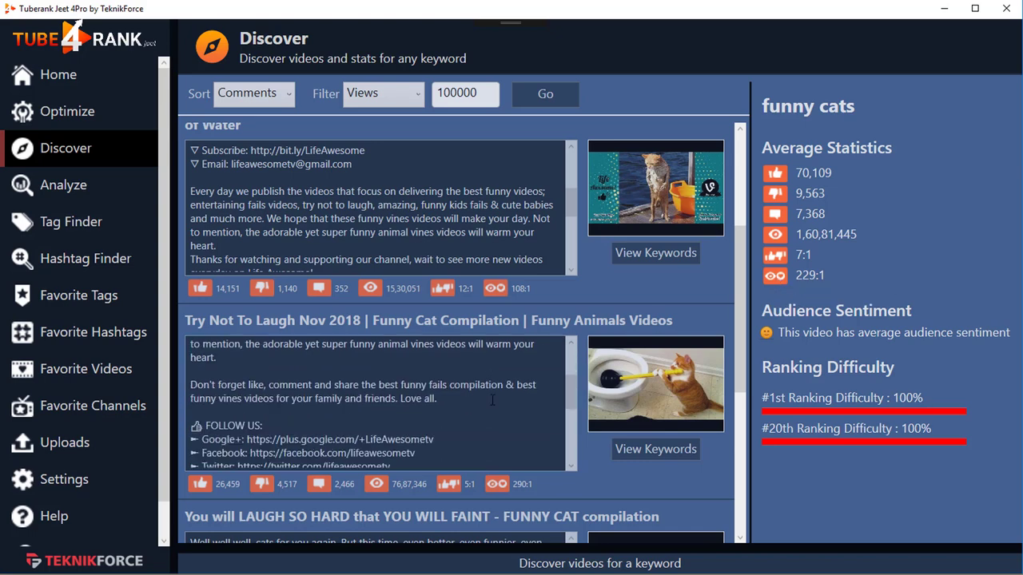
{"action": "scroll", "coordinate": [581, 463], "scroll_direction": "down", "scroll_amount": 2}
{"action": "scroll", "coordinate": [544, 399], "scroll_direction": "down", "scroll_amount": 1}
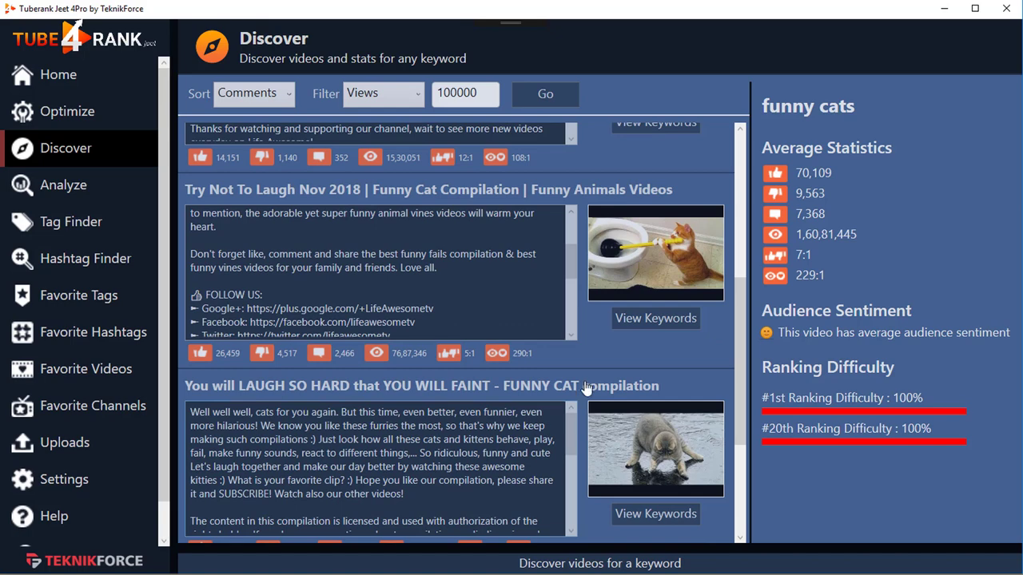
{"action": "scroll", "coordinate": [587, 389], "scroll_direction": "down", "scroll_amount": 2}
{"action": "scroll", "coordinate": [615, 373], "scroll_direction": "down", "scroll_amount": 3}
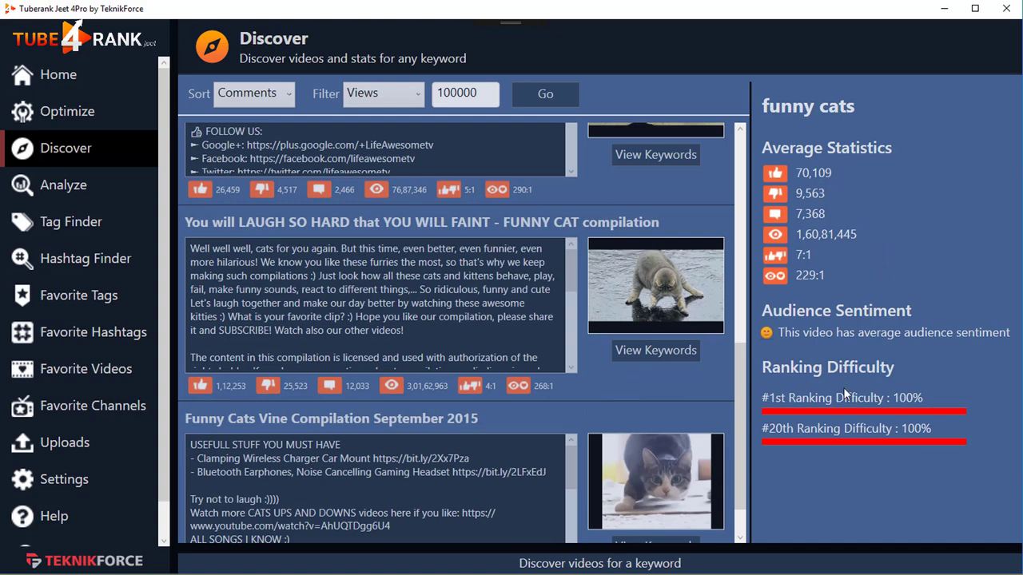
{"action": "scroll", "coordinate": [647, 487], "scroll_direction": "up", "scroll_amount": 8}
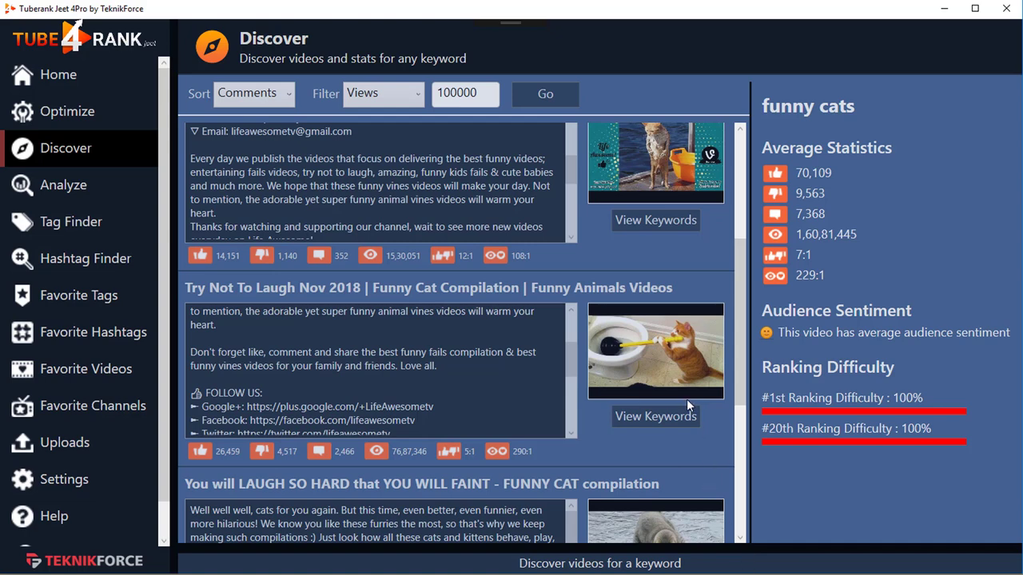
Show the Nov 2018 cat compilation's tags and copy the 'life awesome' tag
{"action": "left_click", "coordinate": [678, 420]}
{"action": "scroll", "coordinate": [896, 280], "scroll_direction": "up", "scroll_amount": 3}
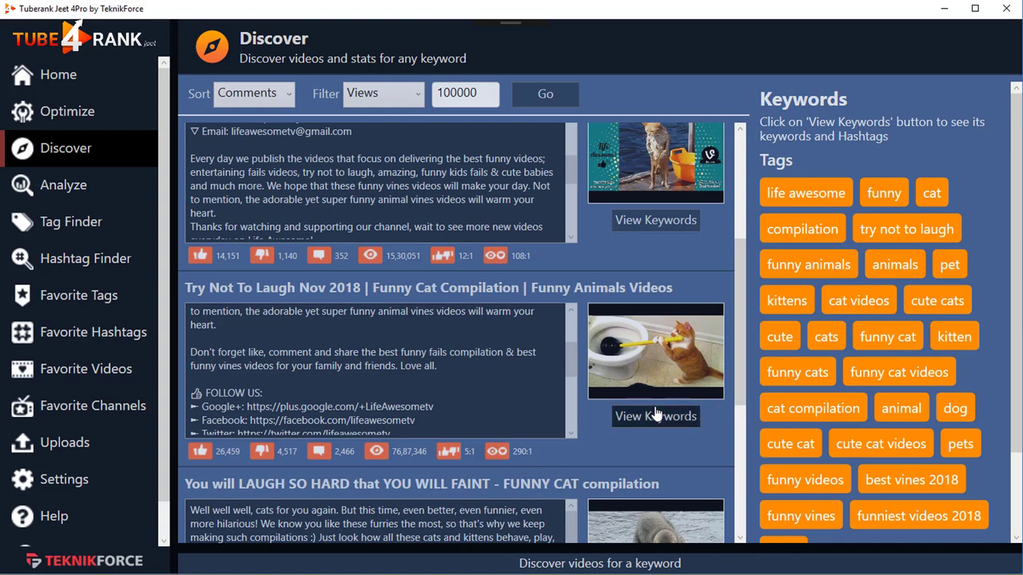
{"action": "right_click", "coordinate": [817, 206]}
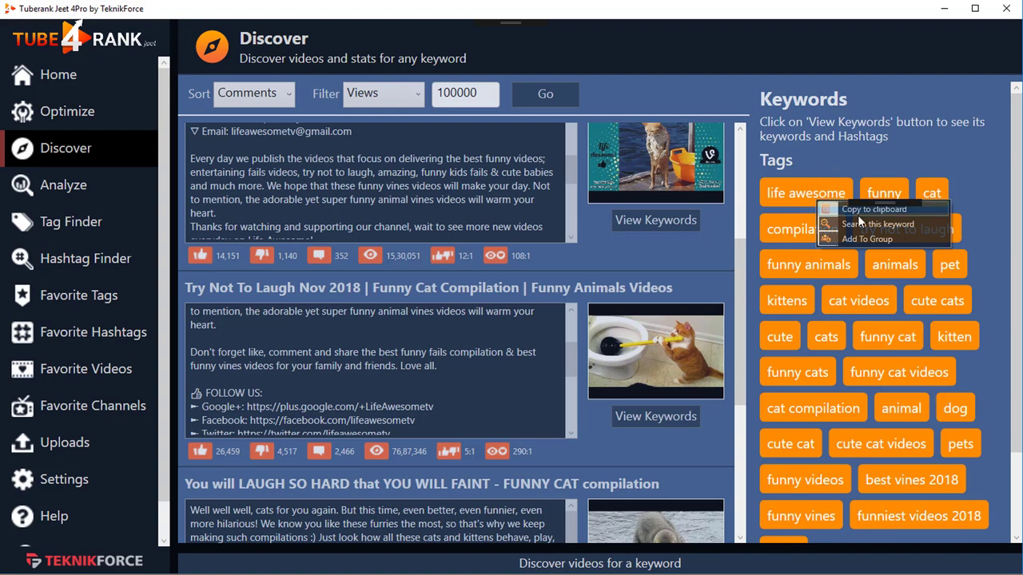
{"action": "left_click", "coordinate": [858, 213]}
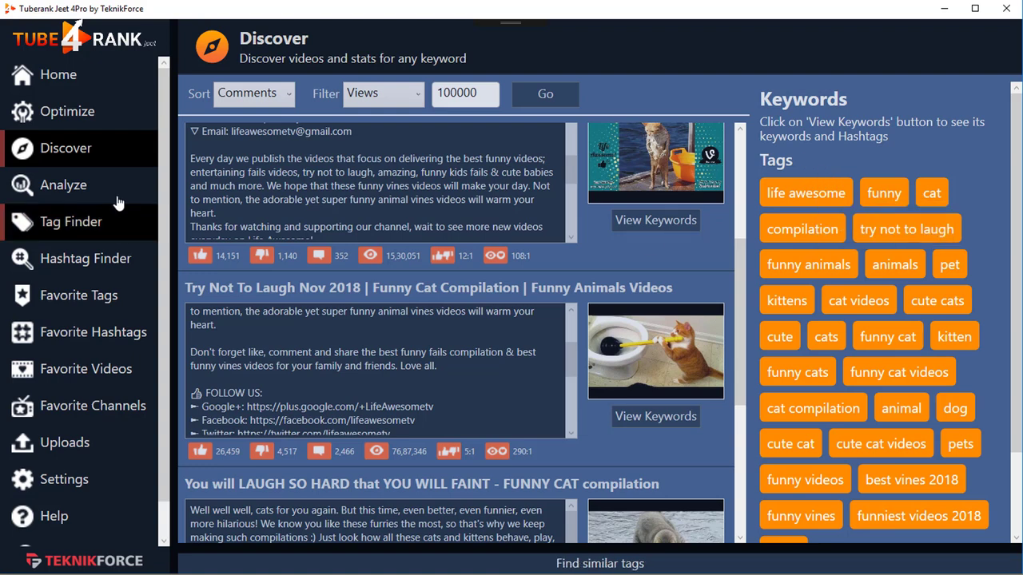
Paste 'life awesome' into the Optimize form's Tags field, followed by a comma
{"action": "left_click", "coordinate": [68, 111]}
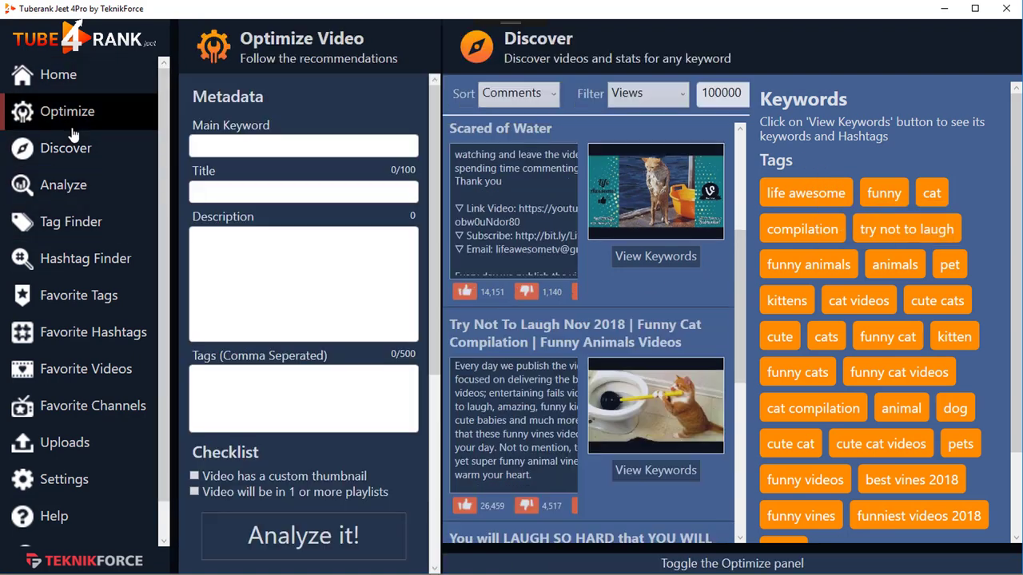
{"action": "right_click", "coordinate": [246, 398]}
{"action": "left_click", "coordinate": [280, 432]}
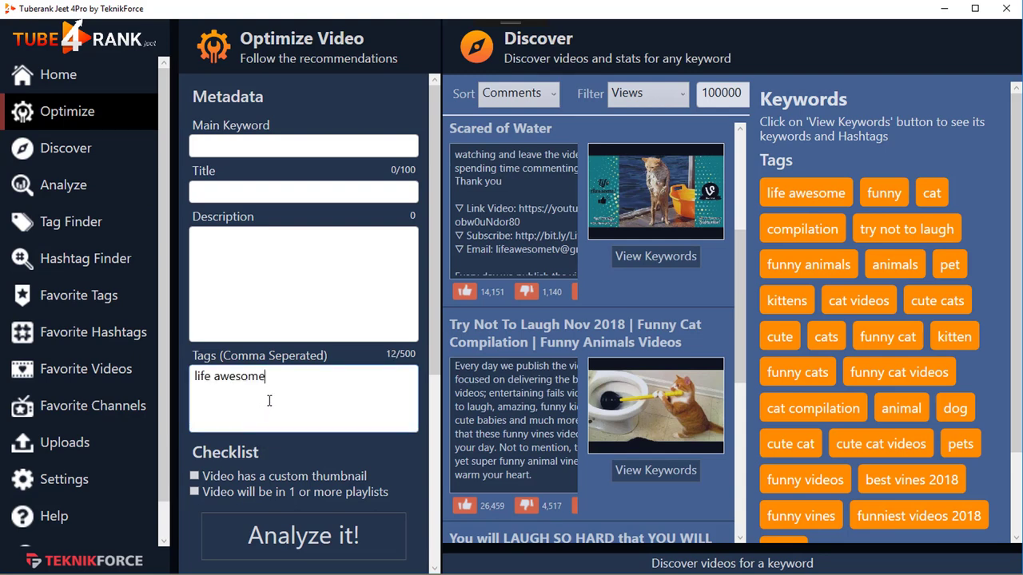
{"action": "type", "text": ","}
Append the copied tags 'funny cat' and 'cute cat videos' to the Tags field
{"action": "right_click", "coordinate": [875, 335]}
{"action": "left_click", "coordinate": [907, 344]}
{"action": "key", "text": "ctrl+v"}
{"action": "right_click", "coordinate": [881, 437]}
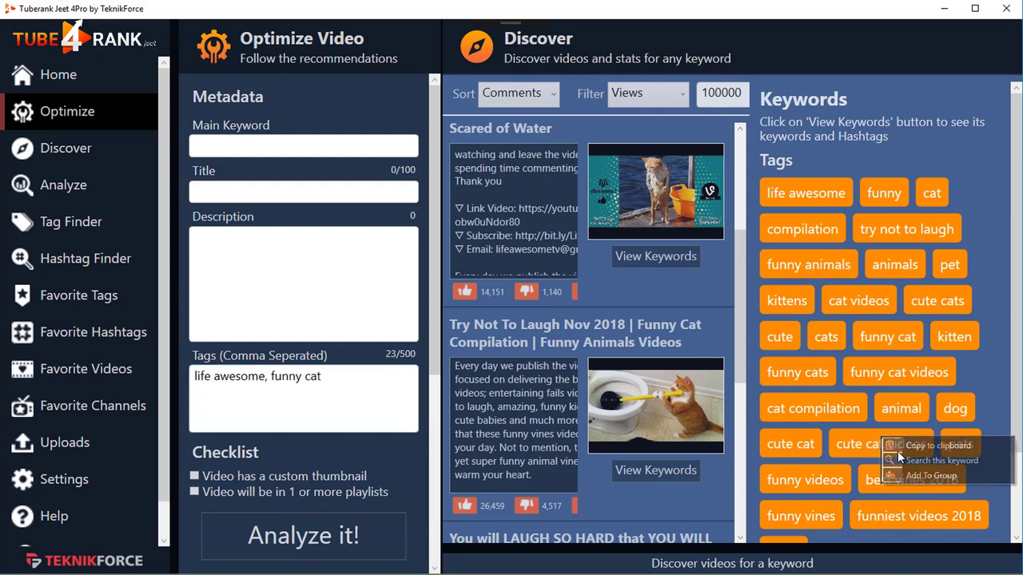
{"action": "left_click", "coordinate": [908, 447]}
{"action": "type", "text": ","}
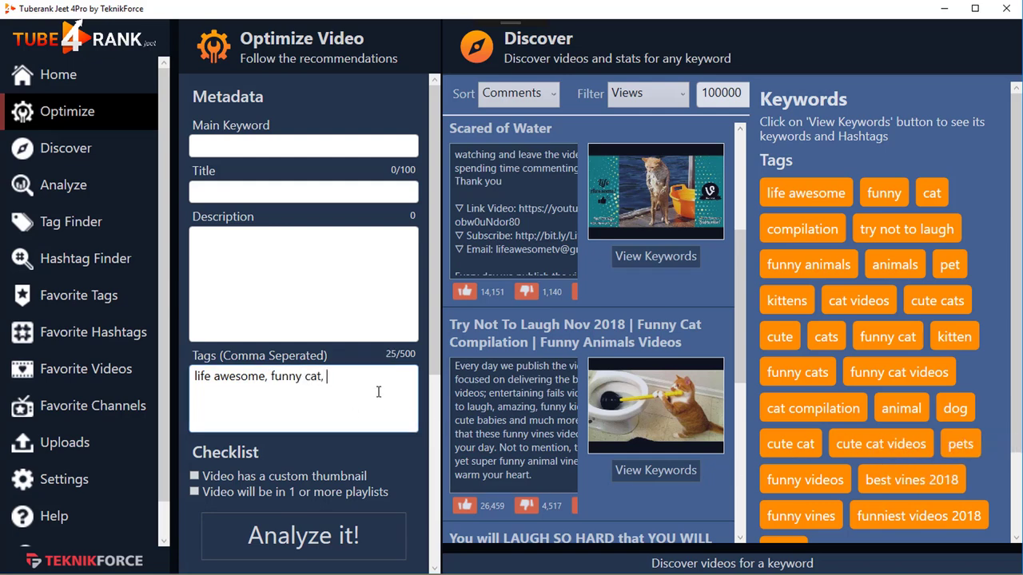
{"action": "key", "text": "ctrl+v"}
{"action": "scroll", "coordinate": [706, 457], "scroll_direction": "down", "scroll_amount": 4}
Show the LAUGH SO HARD video's keywords and paste its #pet hashtag into the Description
{"action": "left_click", "coordinate": [655, 456]}
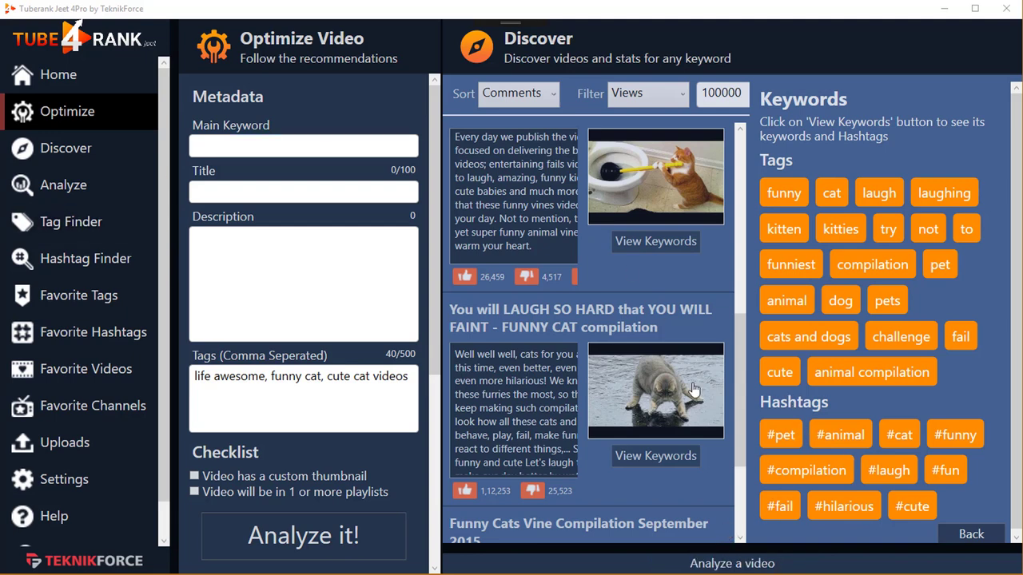
{"action": "right_click", "coordinate": [781, 448]}
{"action": "left_click", "coordinate": [805, 453]}
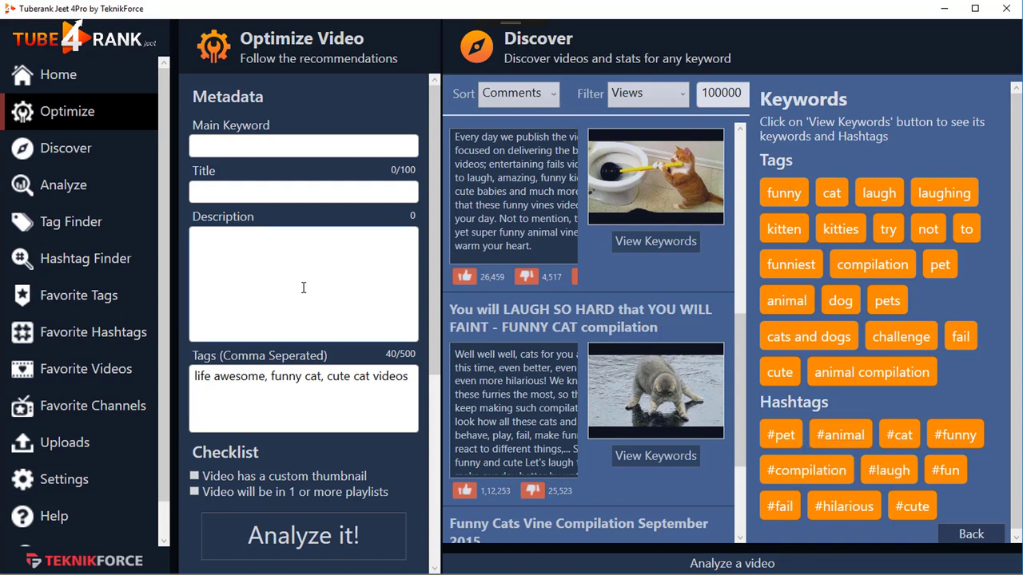
{"action": "left_click", "coordinate": [304, 288]}
{"action": "key", "text": "ctrl+v"}
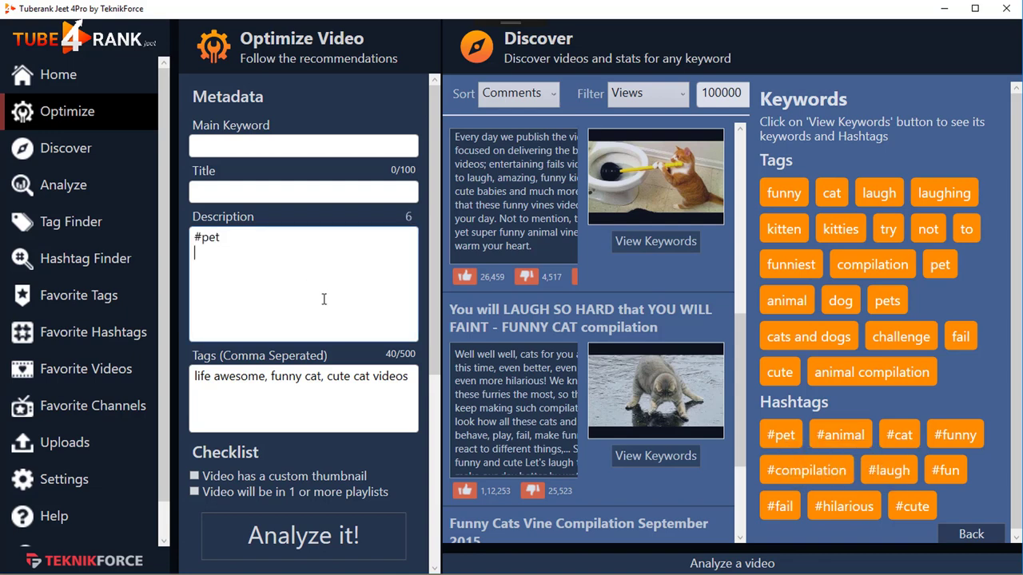
Add the #animal hashtag on the Description's second line
{"action": "right_click", "coordinate": [831, 435]}
{"action": "left_click", "coordinate": [854, 442]}
{"action": "left_click", "coordinate": [365, 338]}
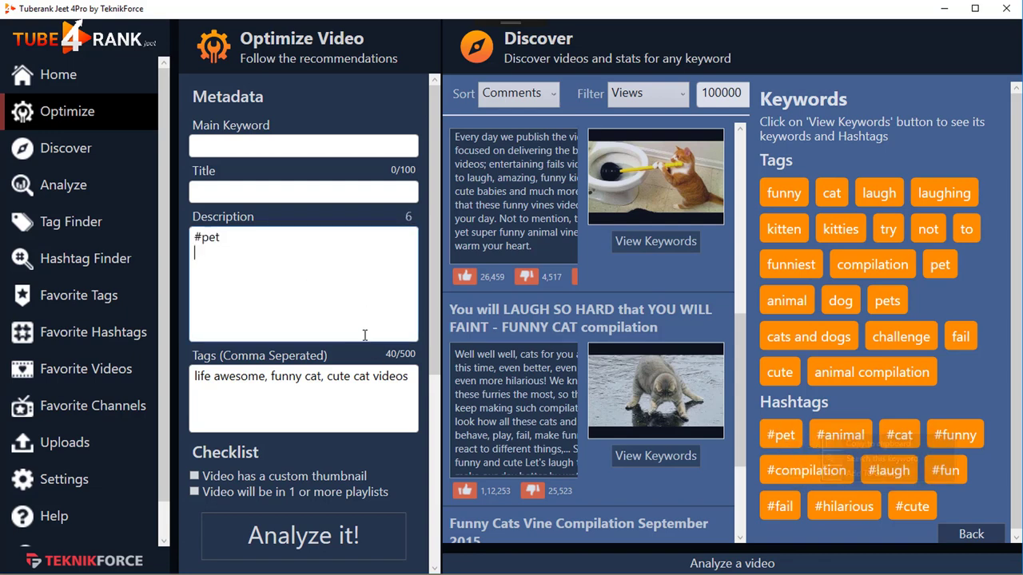
{"action": "key", "text": "ctrl+v"}
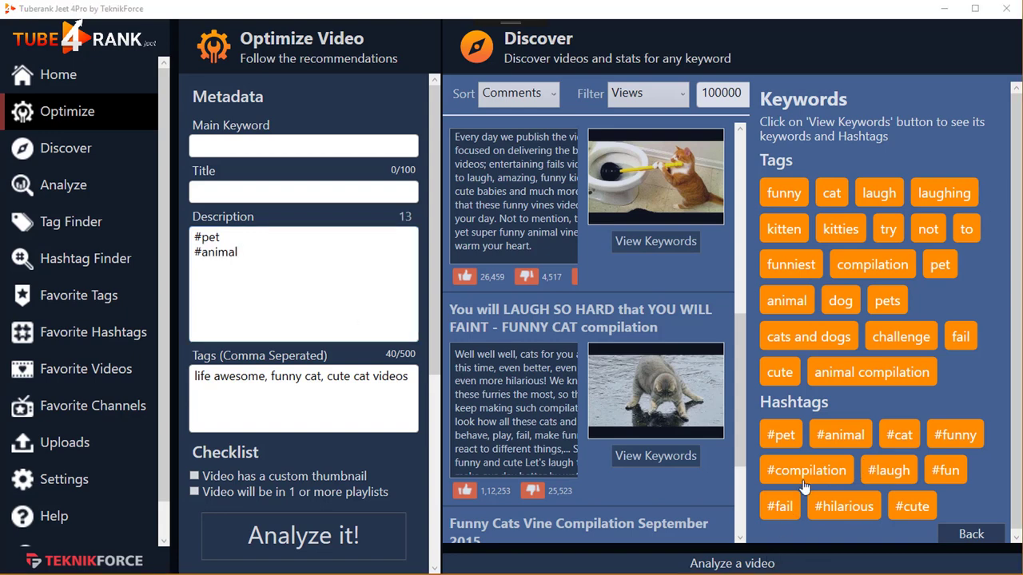
{"action": "scroll", "coordinate": [675, 495], "scroll_direction": "up", "scroll_amount": 5}
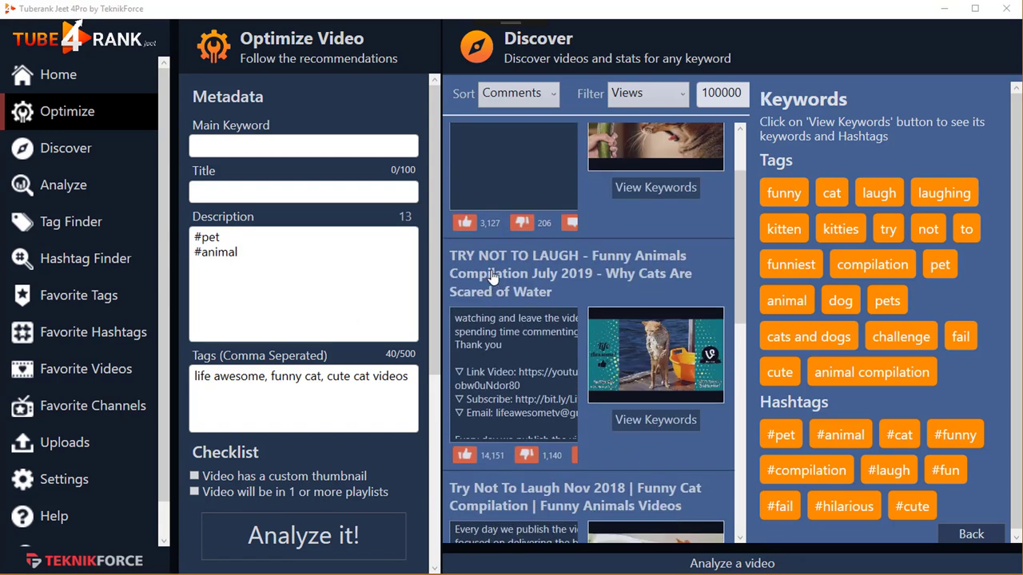
Close and reopen the Optimize panel, then switch to the empty Analyze page
{"action": "left_click", "coordinate": [174, 410]}
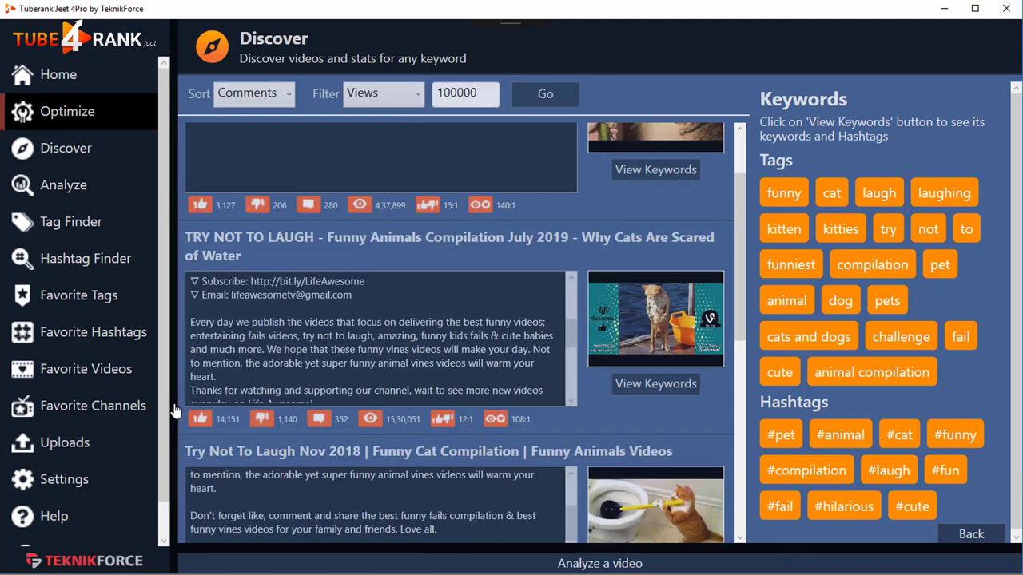
{"action": "scroll", "coordinate": [654, 325], "scroll_direction": "up", "scroll_amount": 1}
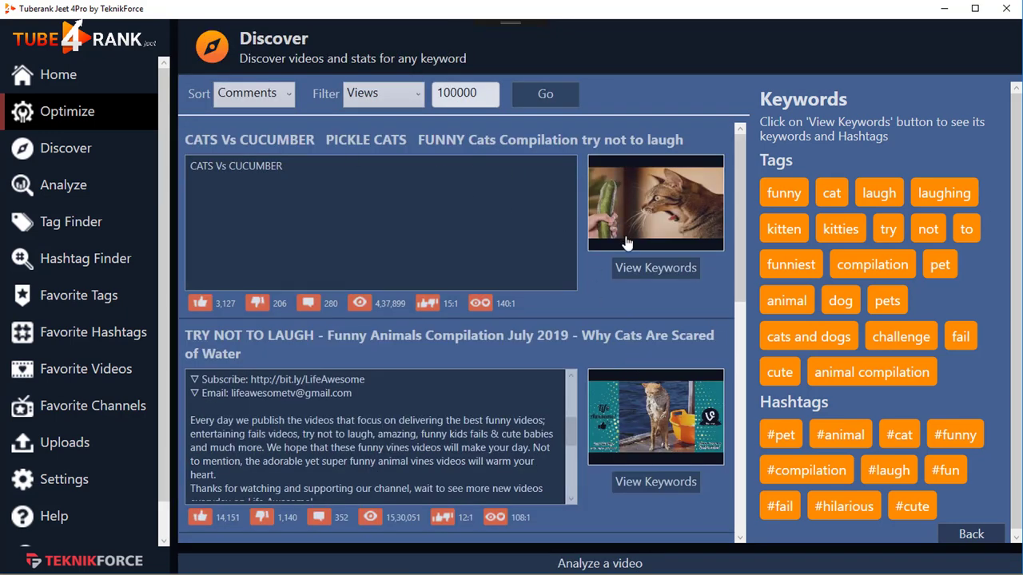
{"action": "scroll", "coordinate": [657, 308], "scroll_direction": "down", "scroll_amount": 1}
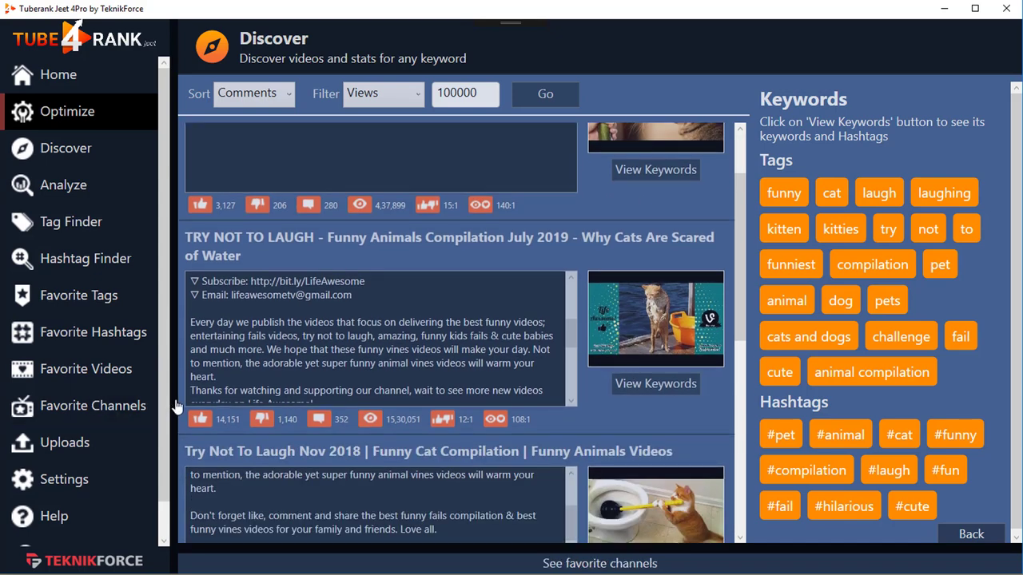
{"action": "left_click", "coordinate": [96, 116]}
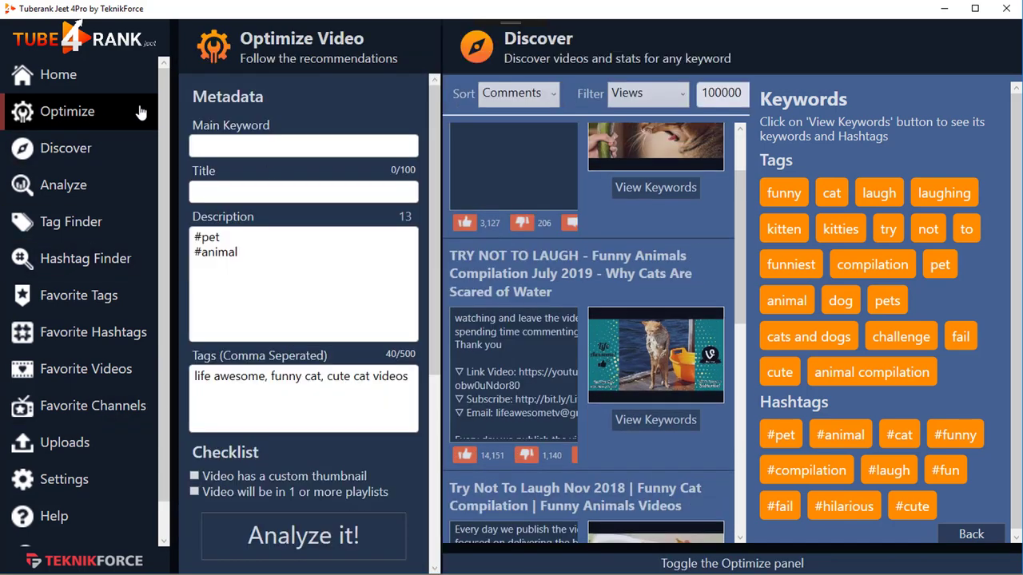
{"action": "left_click", "coordinate": [104, 111]}
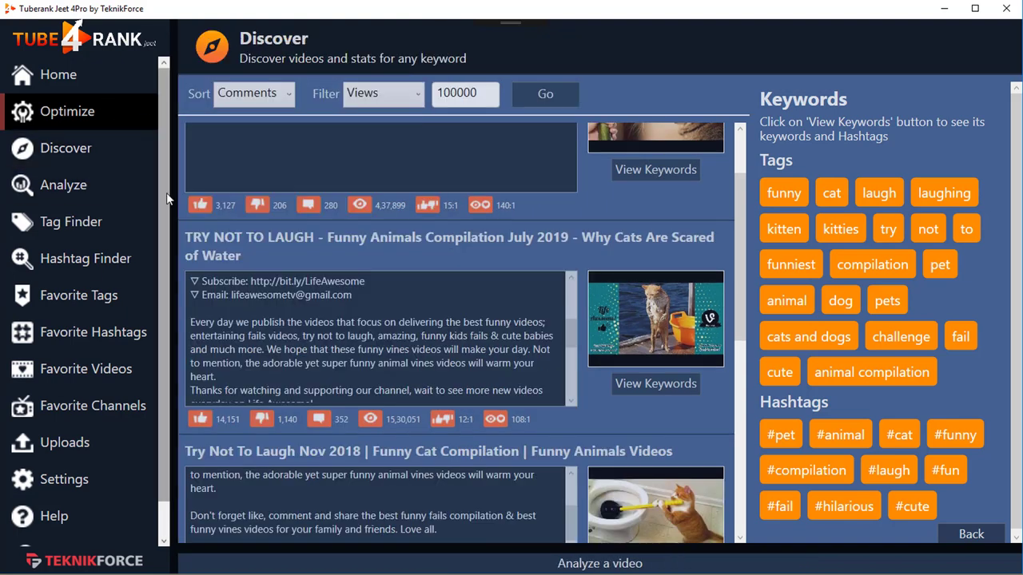
{"action": "mouse_move", "coordinate": [178, 201]}
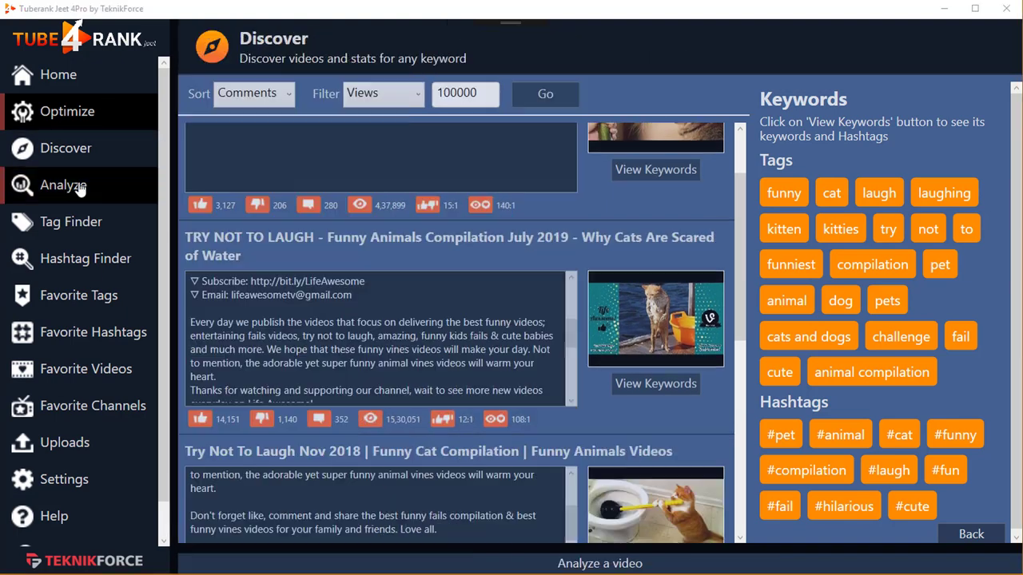
{"action": "left_click", "coordinate": [77, 185]}
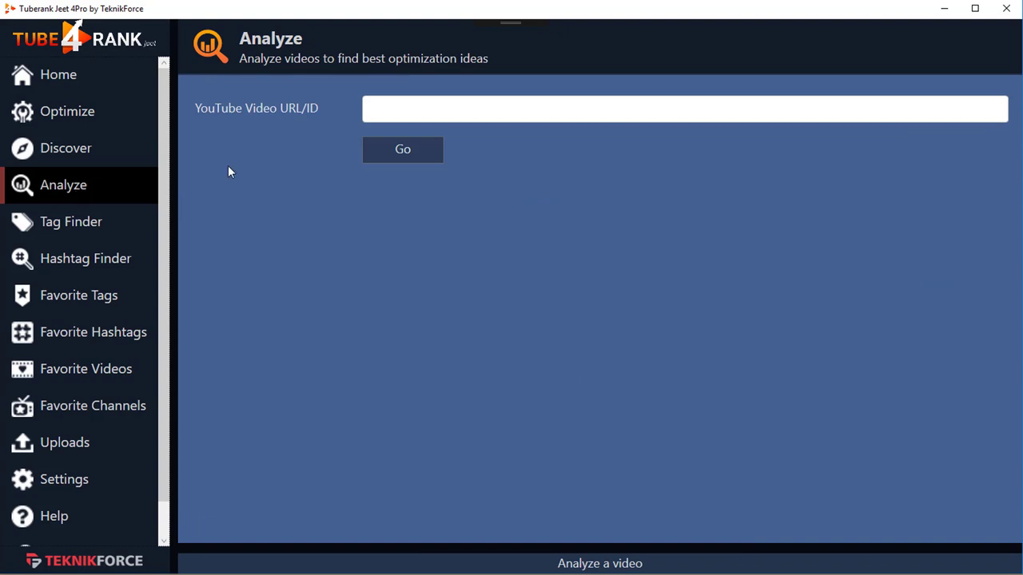
Analyze the pasted Rice Fara recipe video URL and show its tags and hashtags
{"action": "left_click", "coordinate": [392, 114]}
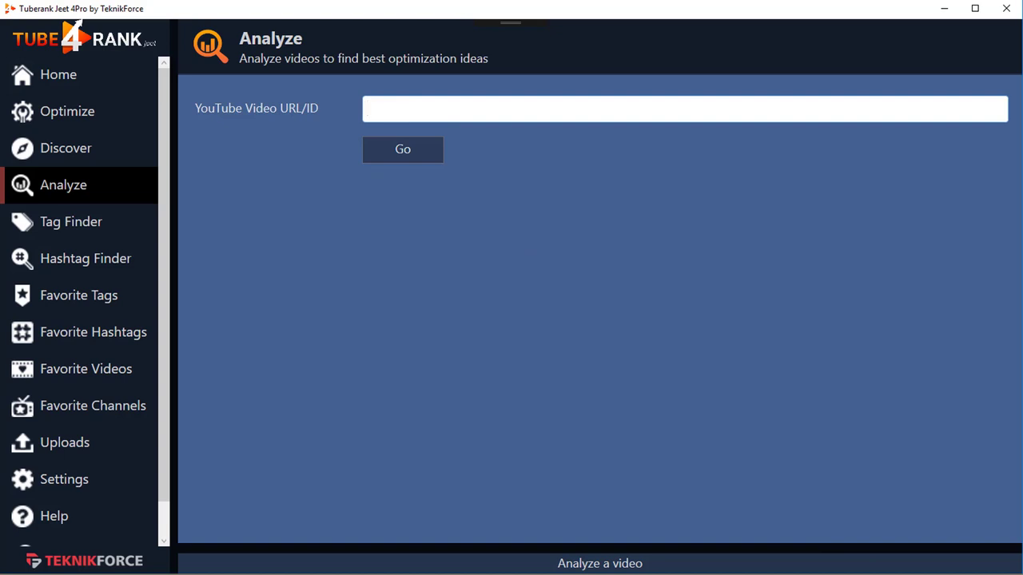
{"action": "key", "text": "ctrl+v"}
{"action": "left_click", "coordinate": [431, 162]}
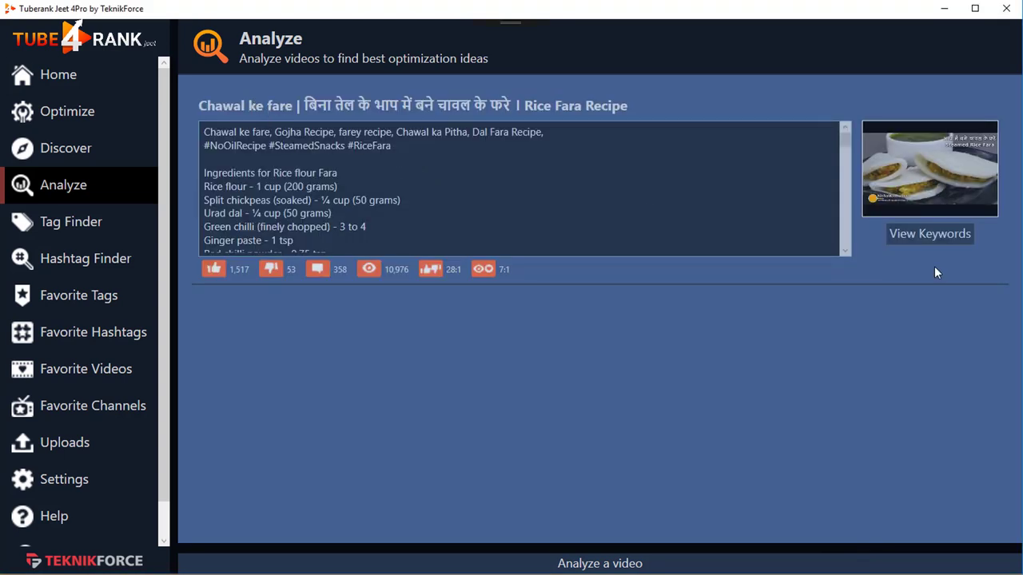
{"action": "left_click", "coordinate": [941, 239]}
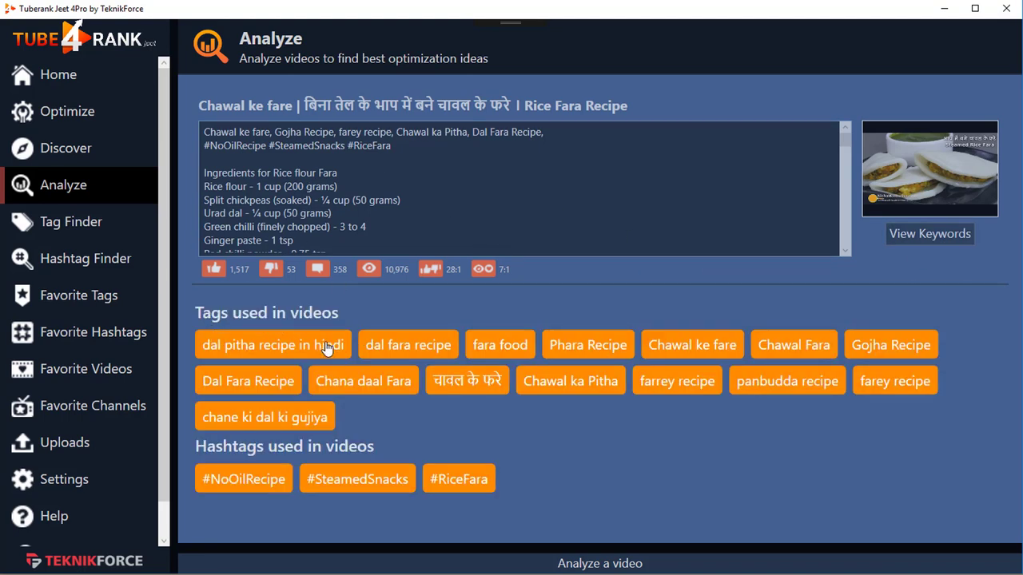
Add the Chana daal Fara tag to the test1 group
{"action": "right_click", "coordinate": [354, 384]}
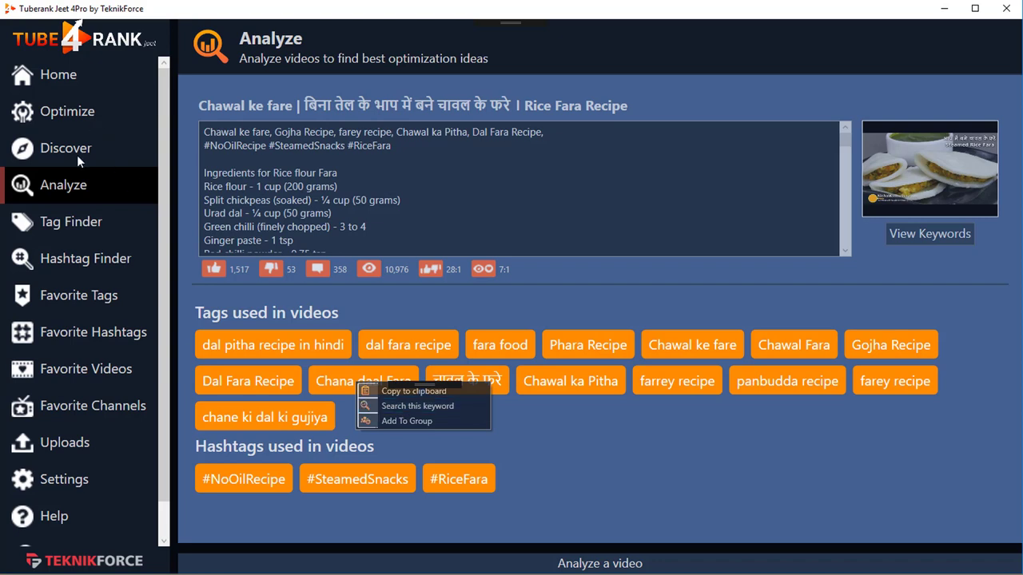
{"action": "mouse_move", "coordinate": [436, 421]}
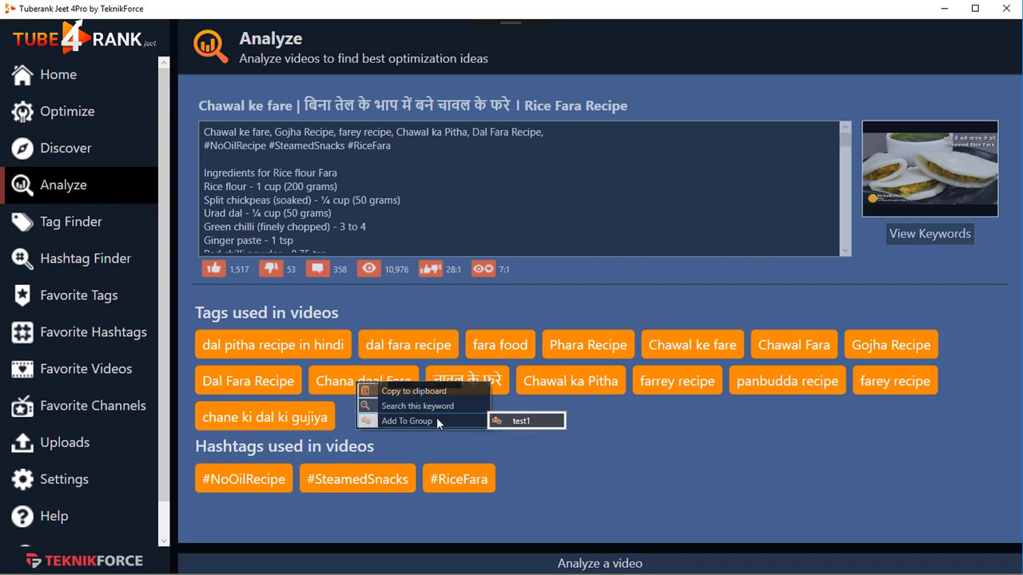
{"action": "left_click", "coordinate": [516, 450]}
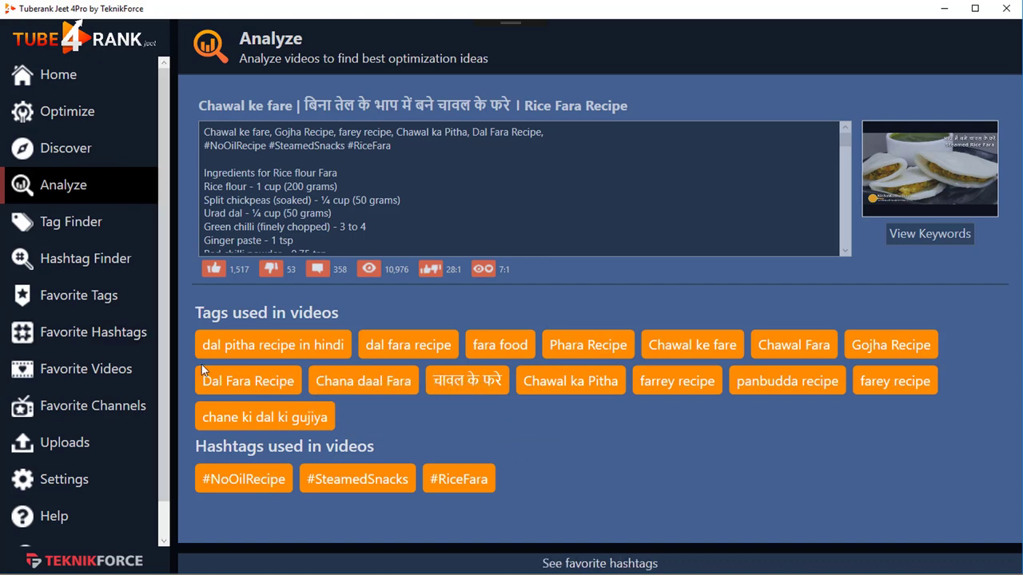
Create a new favourite tag group named 'funny cat videos'
{"action": "left_click", "coordinate": [115, 308]}
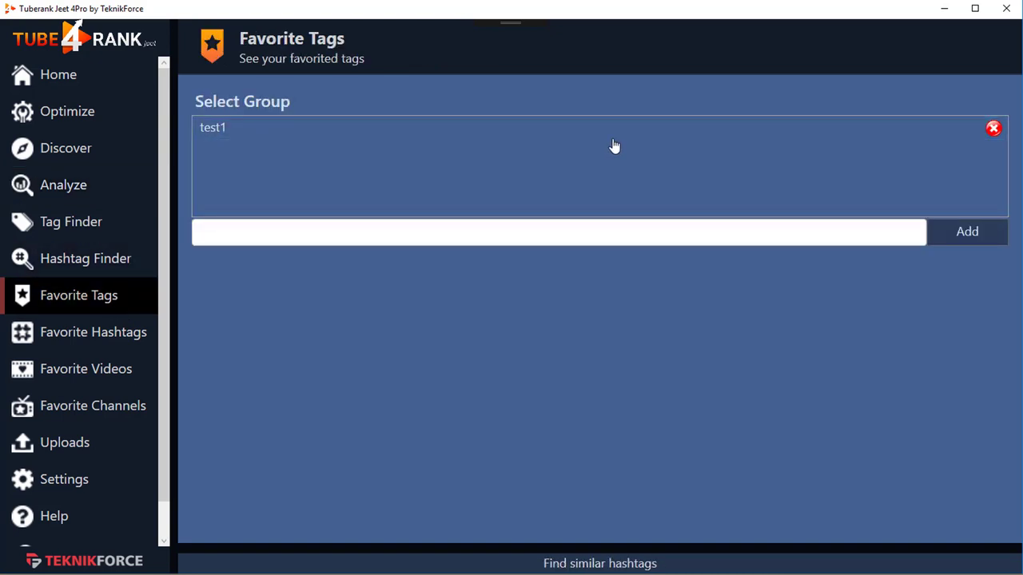
{"action": "left_click", "coordinate": [698, 237]}
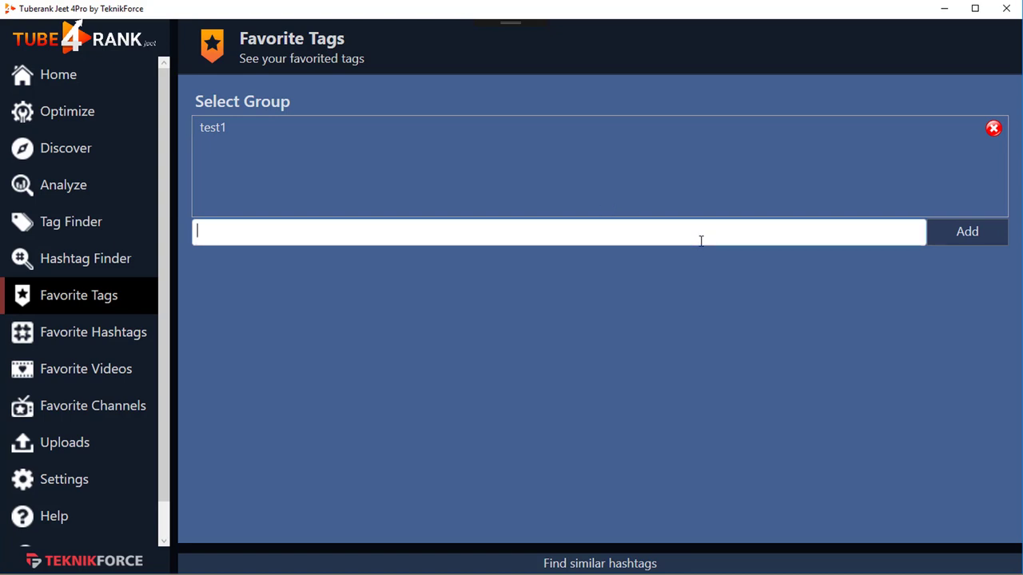
{"action": "type", "text": "funny cat videos"}
{"action": "left_click", "coordinate": [990, 242]}
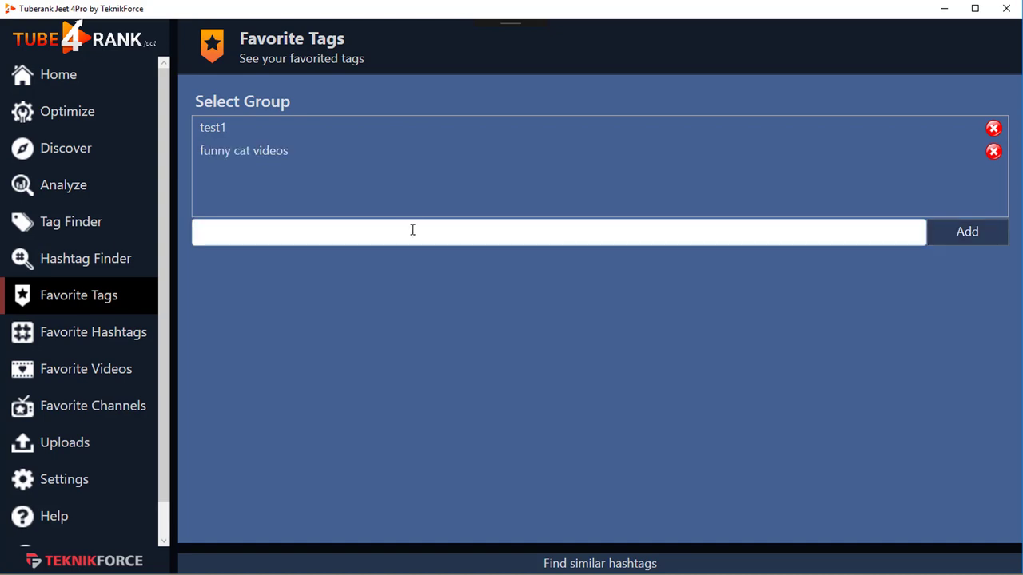
Add the tag 'funny cat' to the funny cat videos group
{"action": "left_click", "coordinate": [339, 160]}
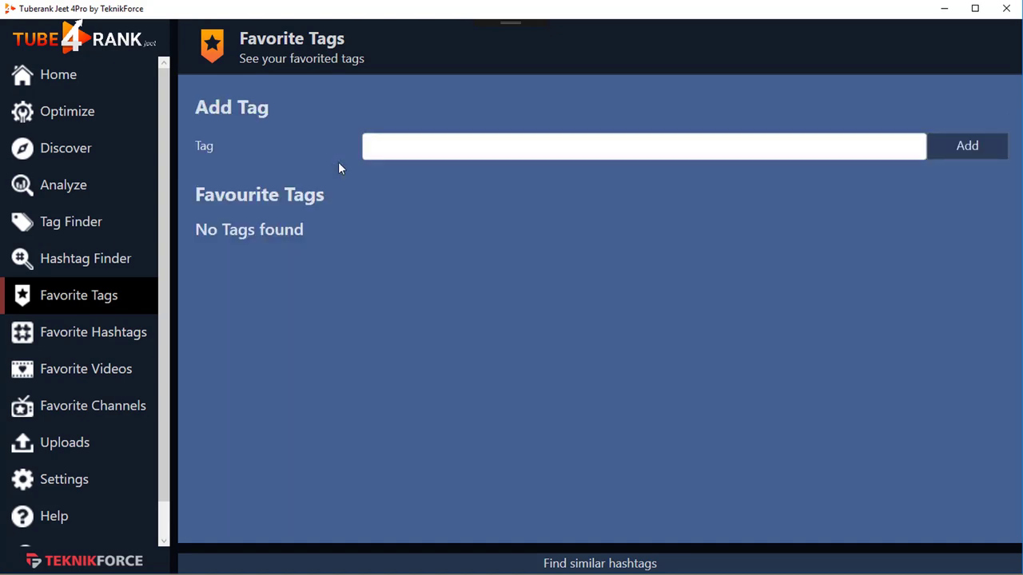
{"action": "left_click", "coordinate": [493, 159]}
{"action": "type", "text": "funny ca"}
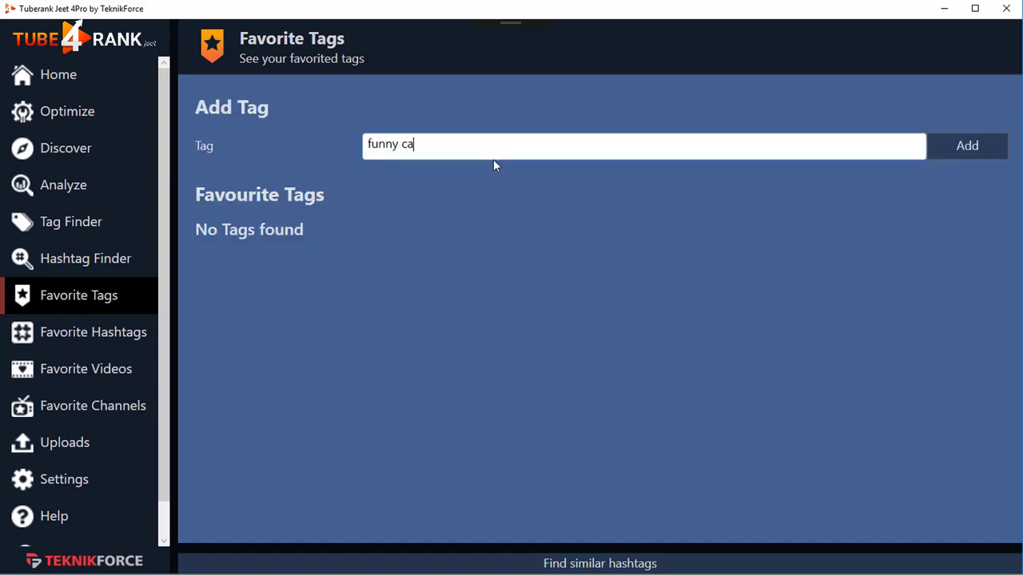
{"action": "type", "text": "t"}
{"action": "left_click", "coordinate": [961, 144]}
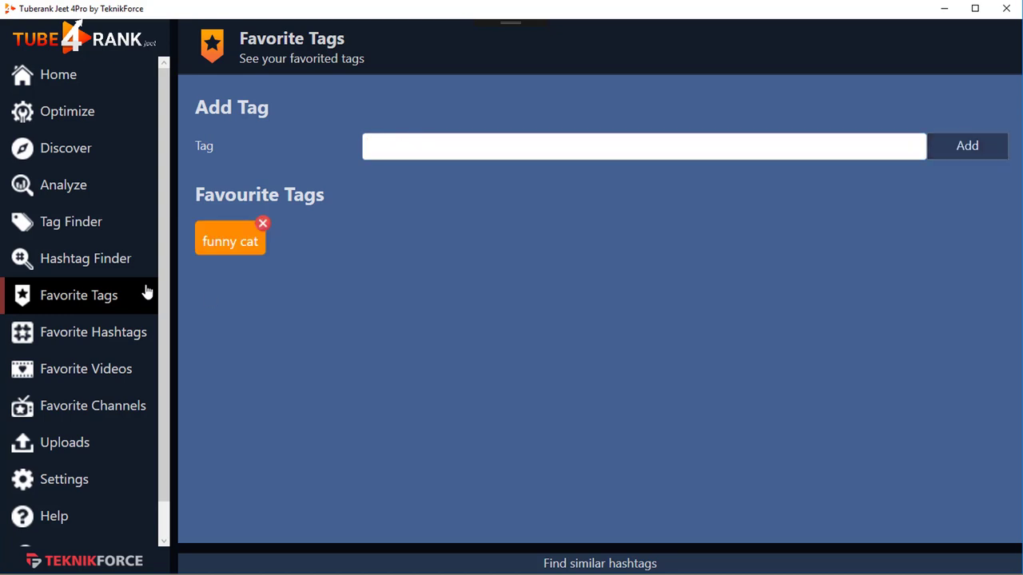
Re-analyze the video from its pasted URL on the Analyze page
{"action": "left_click", "coordinate": [83, 194]}
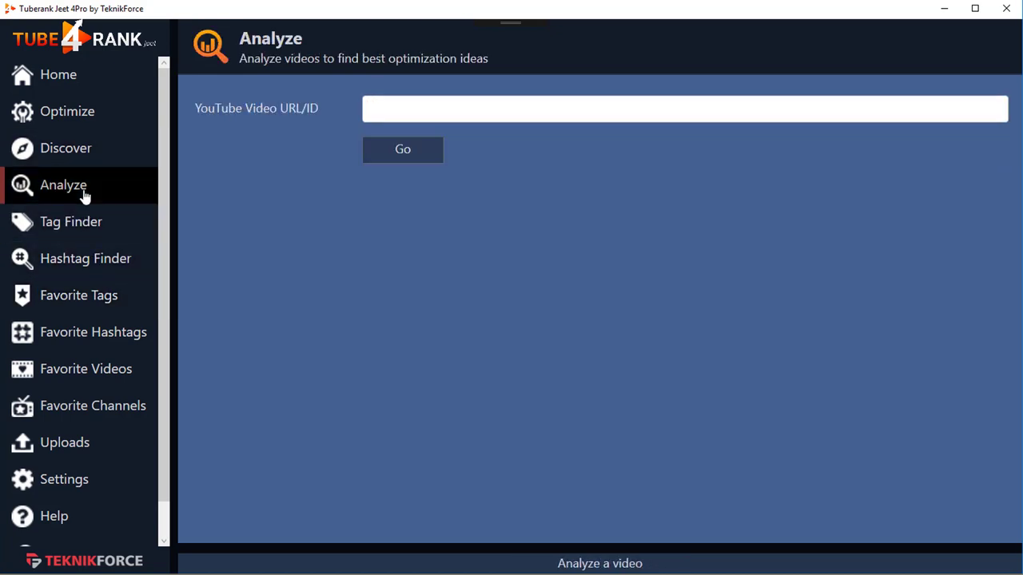
{"action": "left_click", "coordinate": [441, 110]}
{"action": "type", "text": "https://www.youtube.com/watch?v=2tp3dvk5YAg"}
{"action": "left_click", "coordinate": [422, 151]}
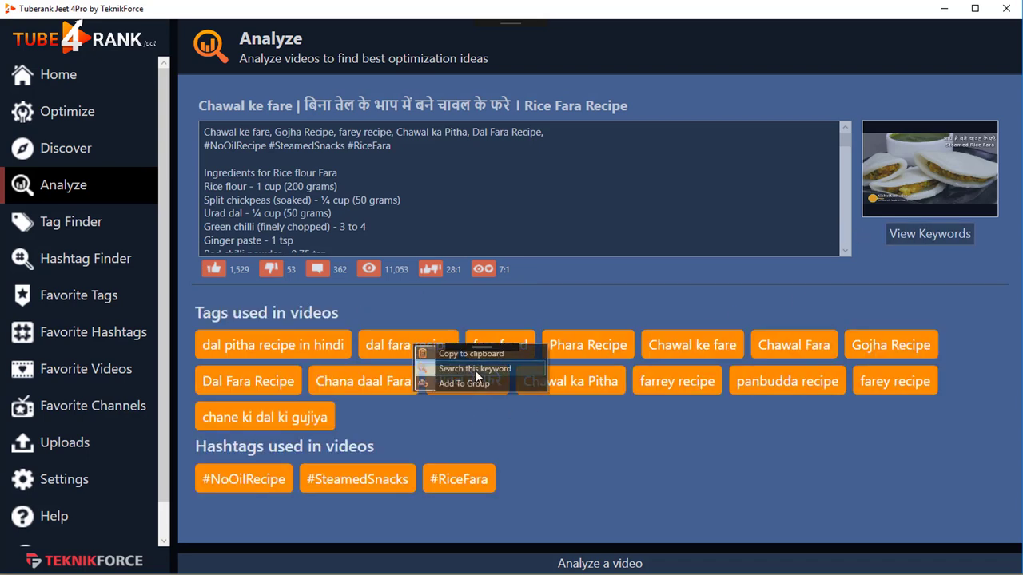
Save dal fara recipe, Chana daal Fara and farrey recipe to tag groups, farrey recipe into funny cat videos
{"action": "mouse_move", "coordinate": [476, 384]}
{"action": "left_click", "coordinate": [577, 385]}
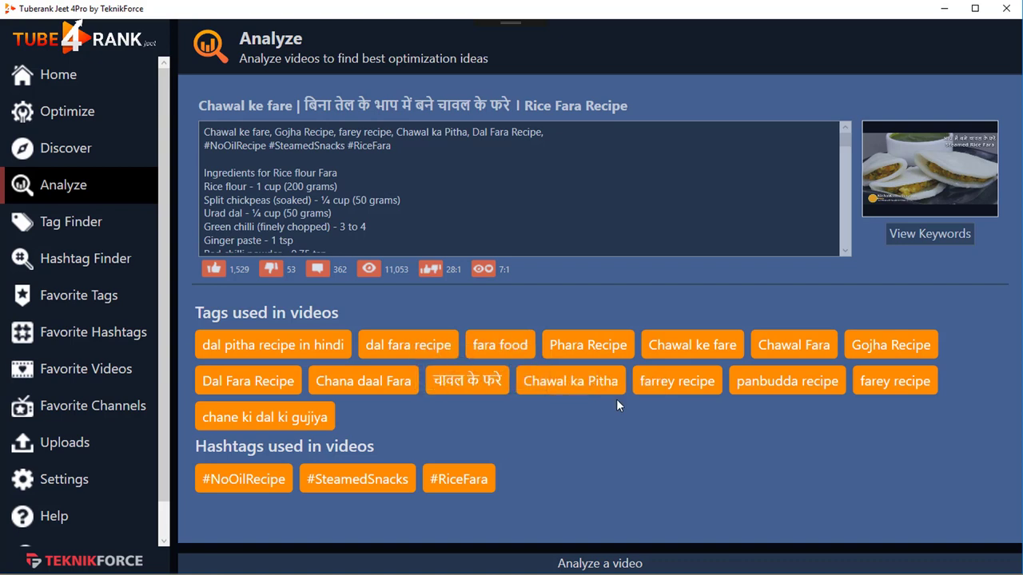
{"action": "right_click", "coordinate": [402, 384]}
{"action": "mouse_move", "coordinate": [462, 425]}
{"action": "left_click", "coordinate": [554, 431]}
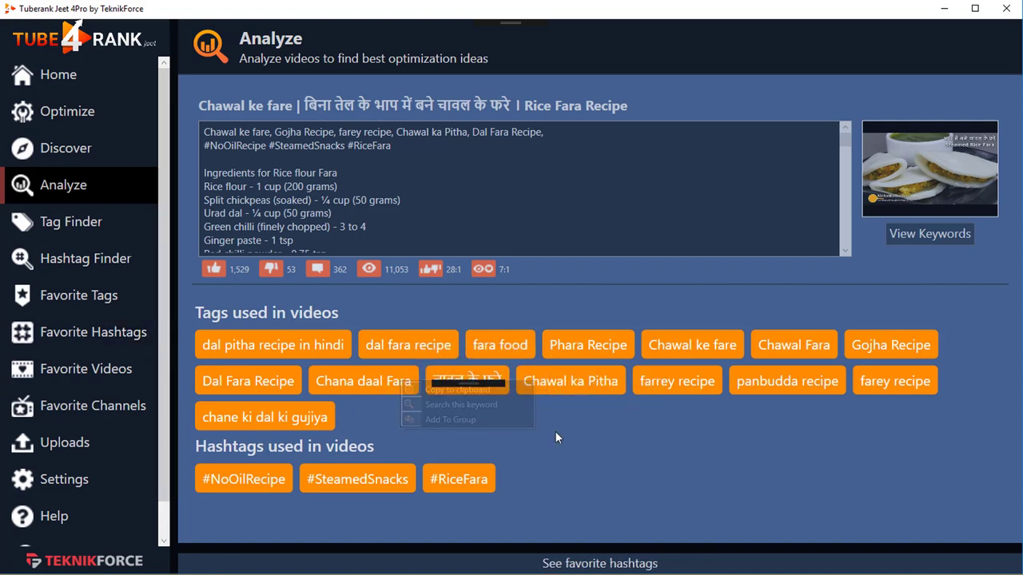
{"action": "right_click", "coordinate": [651, 394]}
{"action": "mouse_move", "coordinate": [747, 419]}
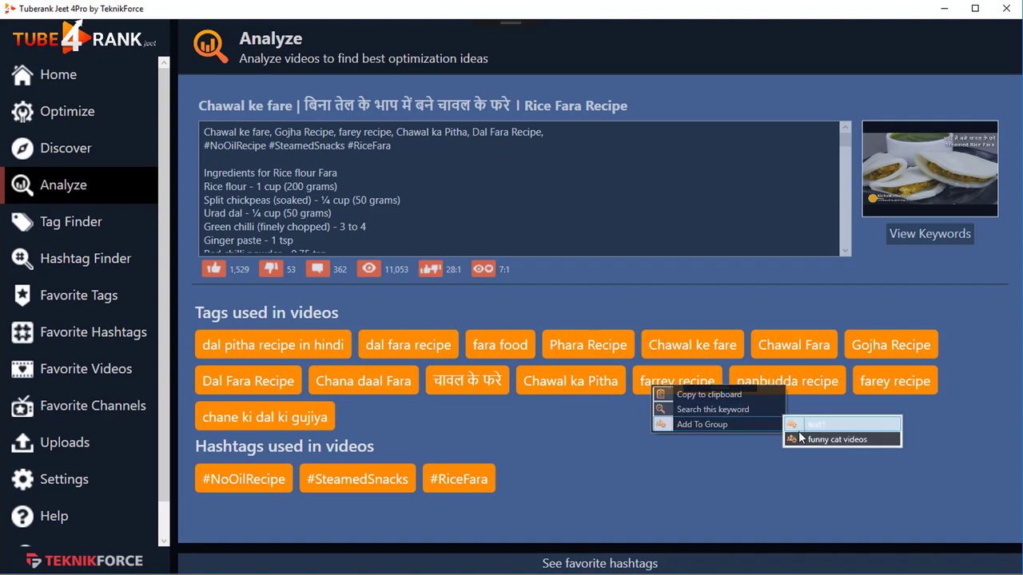
{"action": "left_click", "coordinate": [810, 442]}
Review the four tags in the funny cat videos group, then go to Hashtag Finder
{"action": "left_click", "coordinate": [87, 303]}
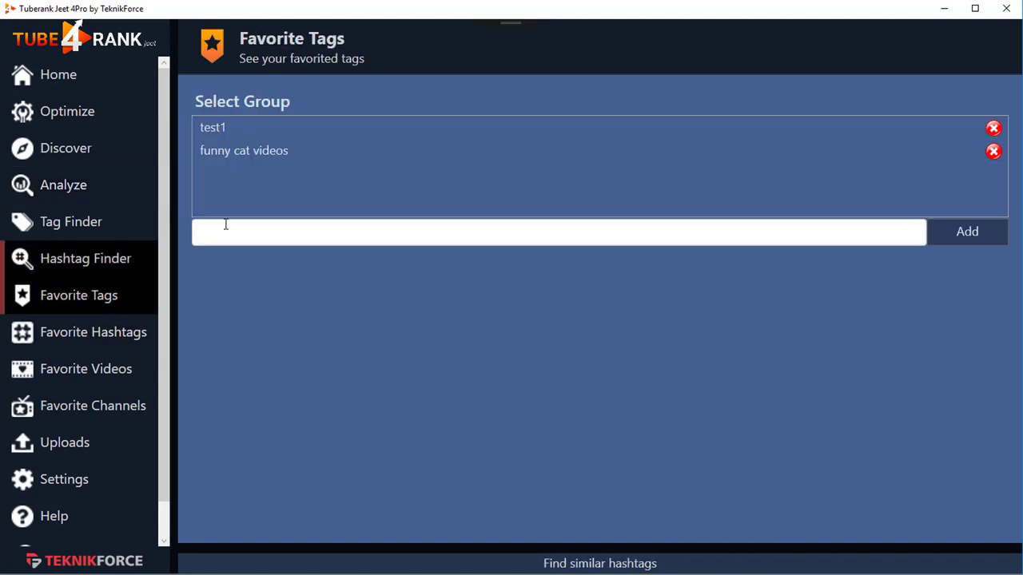
{"action": "left_click", "coordinate": [291, 159]}
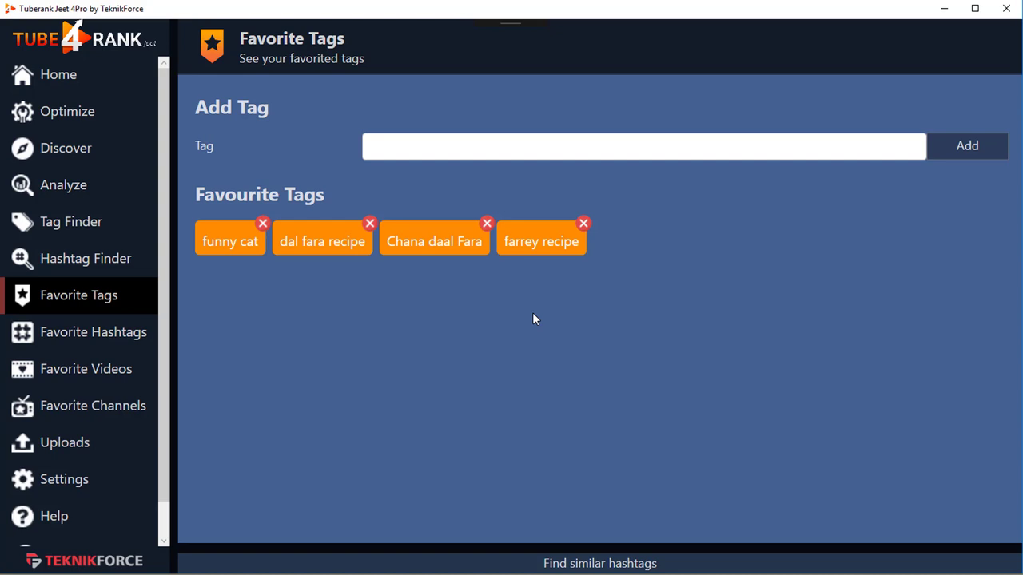
{"action": "left_click", "coordinate": [80, 262]}
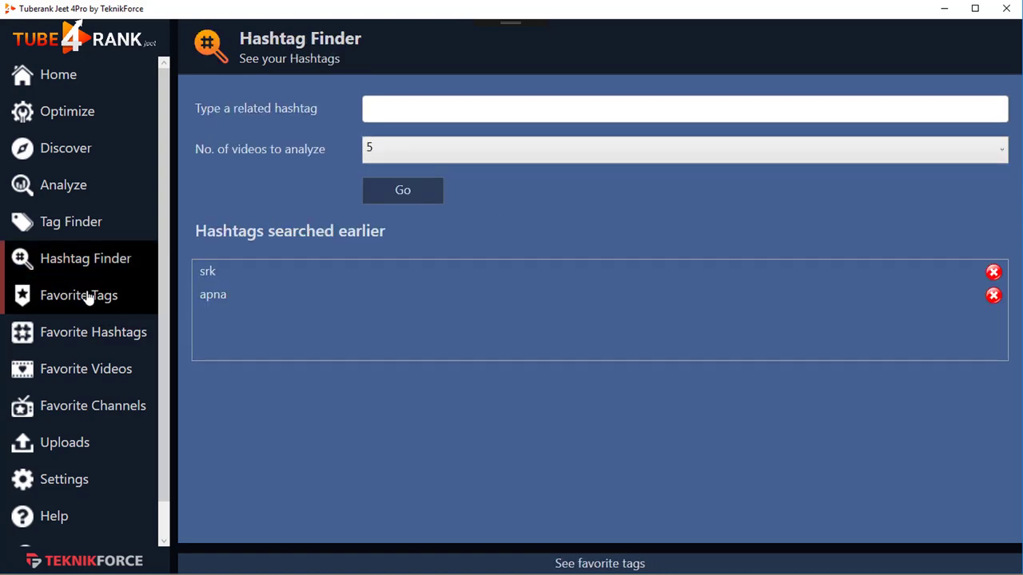
Return to Favorite Tags listing funny cat, dal fara recipe, Chana daal Fara and farrey recipe
{"action": "left_click", "coordinate": [87, 296]}
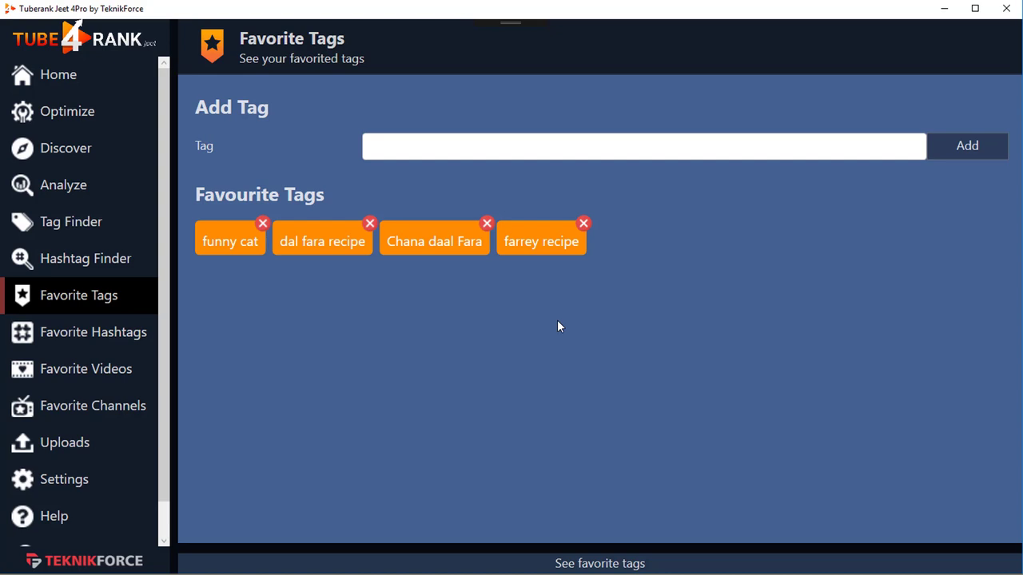
Add the hashtag #coffee to the test1 favourite hashtag group
{"action": "left_click", "coordinate": [96, 342]}
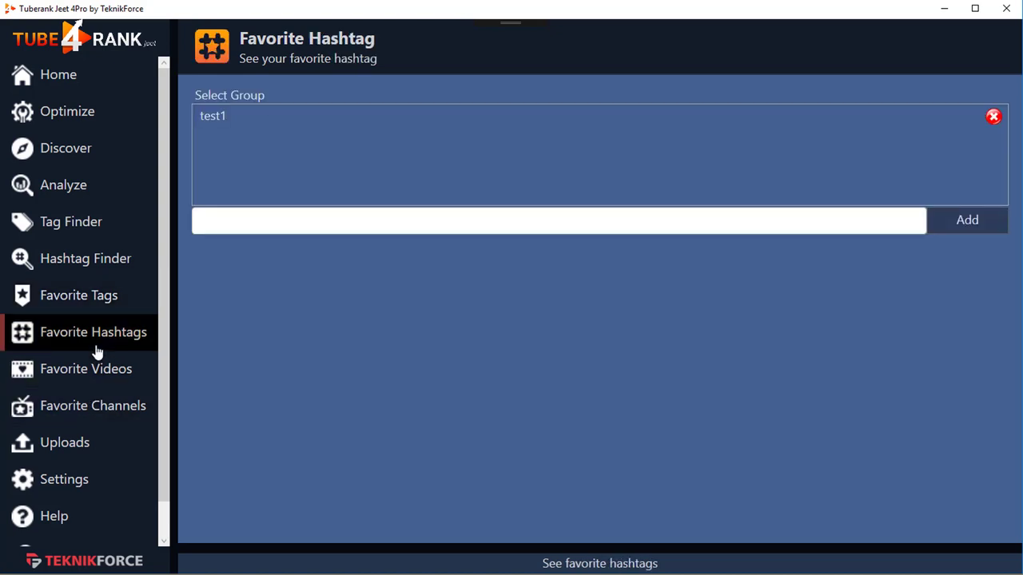
{"action": "left_click", "coordinate": [258, 121]}
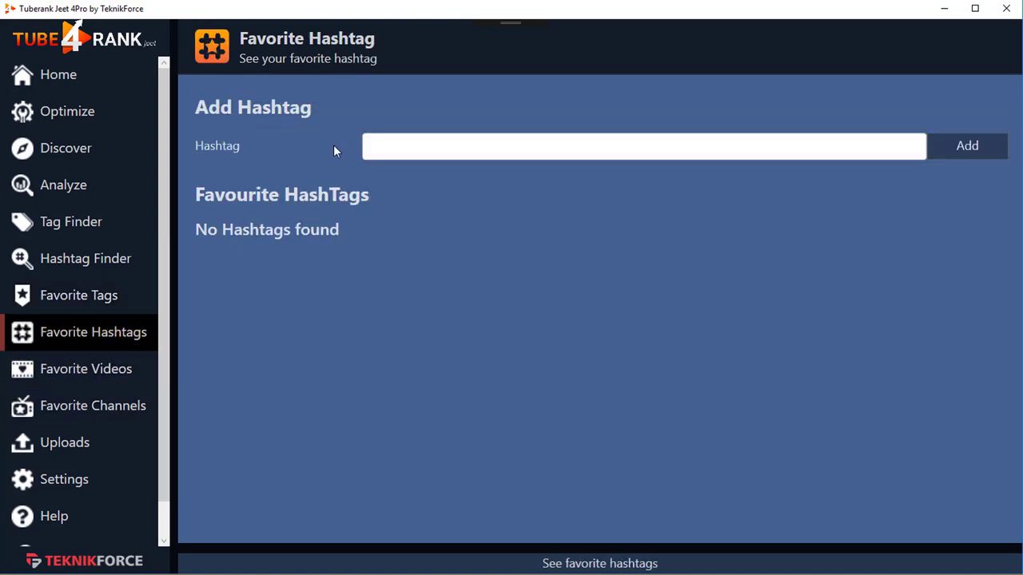
{"action": "left_click", "coordinate": [401, 152]}
{"action": "type", "text": "#coffee"}
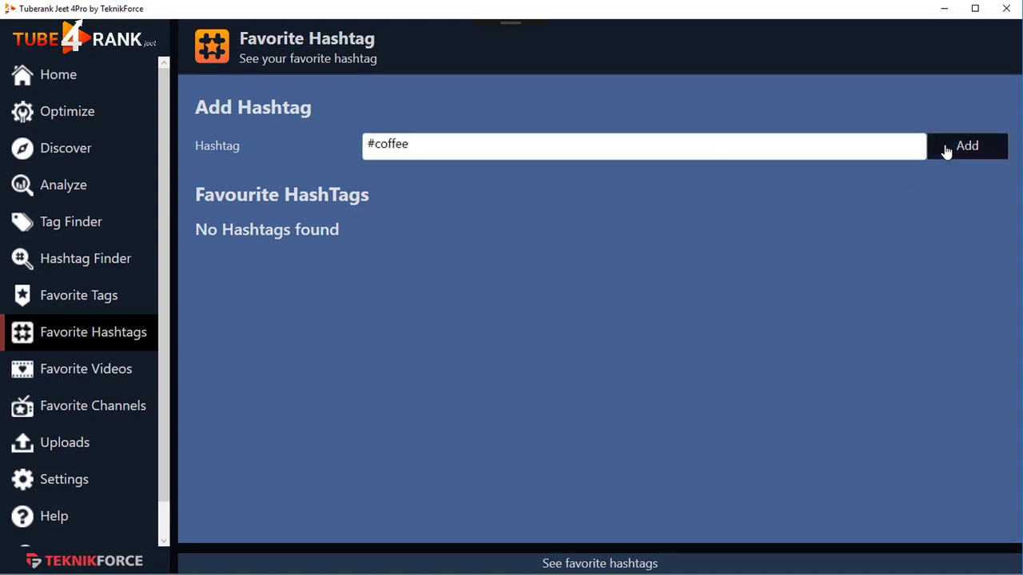
{"action": "left_click", "coordinate": [947, 149]}
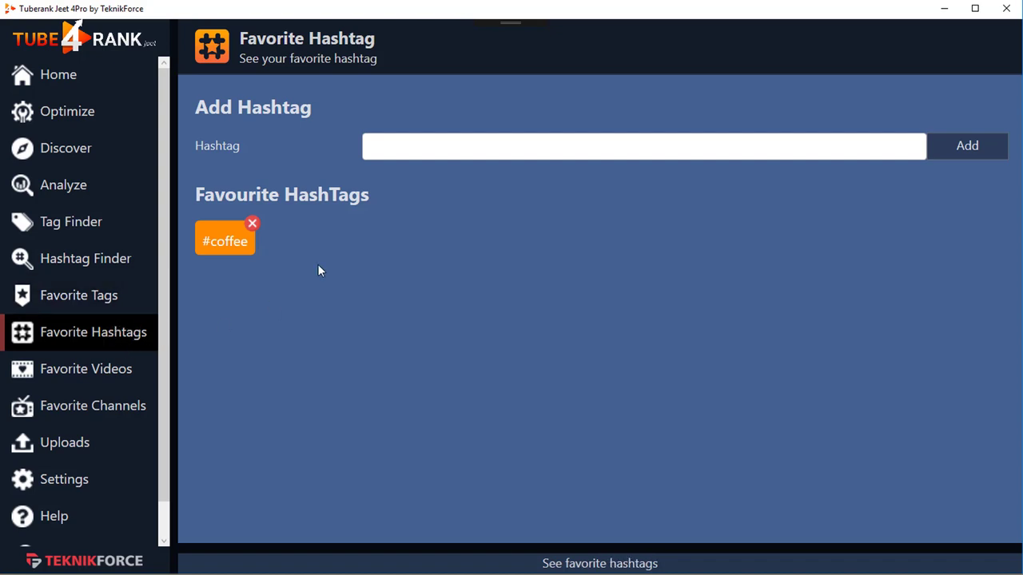
Reopen the test1 hashtag group with the Optimize Video panel beside it
{"action": "left_click", "coordinate": [127, 364]}
{"action": "left_click", "coordinate": [130, 336]}
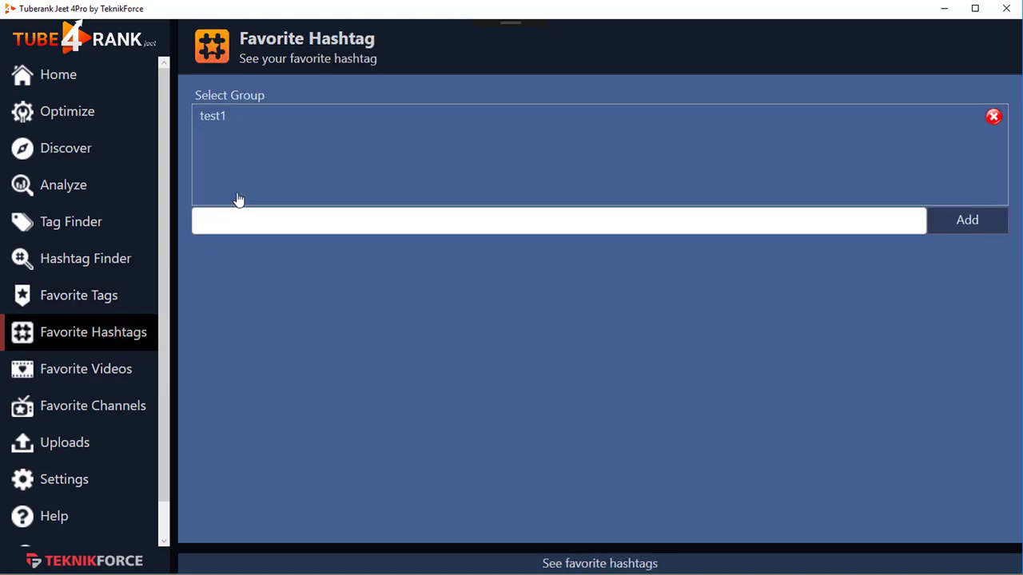
{"action": "left_click", "coordinate": [265, 125]}
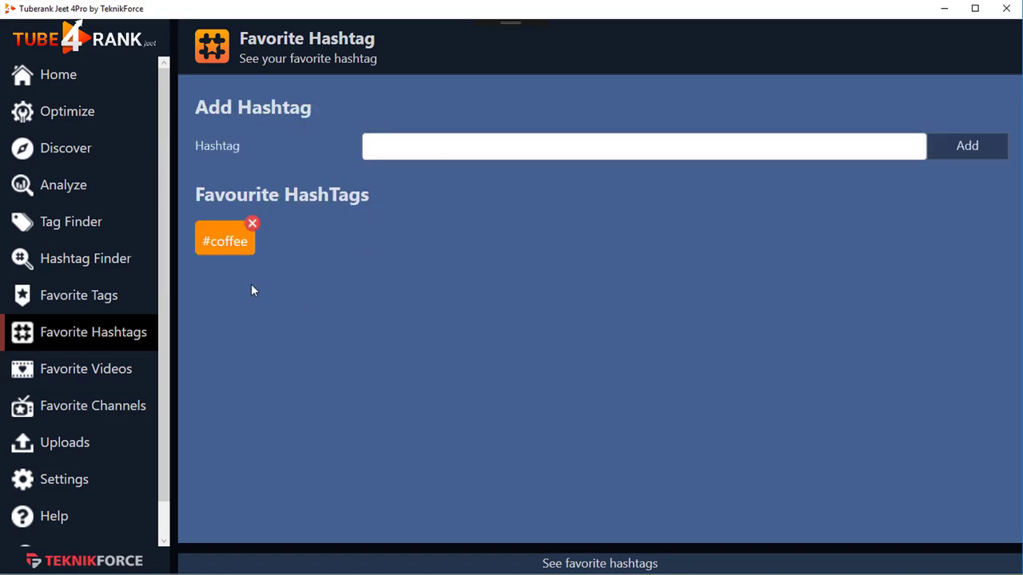
{"action": "left_click", "coordinate": [111, 110]}
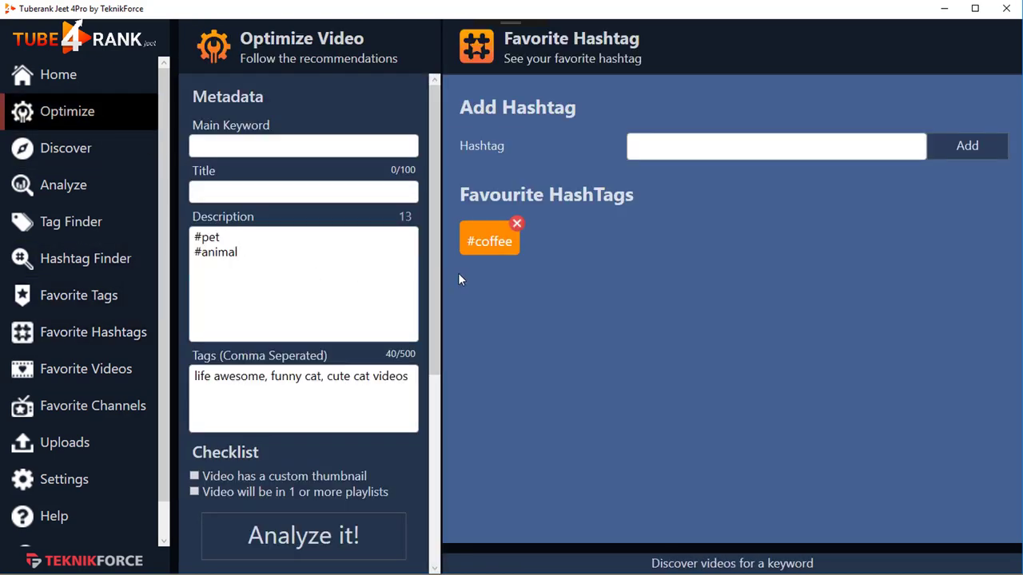
Copy #coffee into the end of the video description, then go to Tag Finder
{"action": "right_click", "coordinate": [481, 254]}
{"action": "left_click", "coordinate": [500, 262]}
{"action": "left_click", "coordinate": [304, 272]}
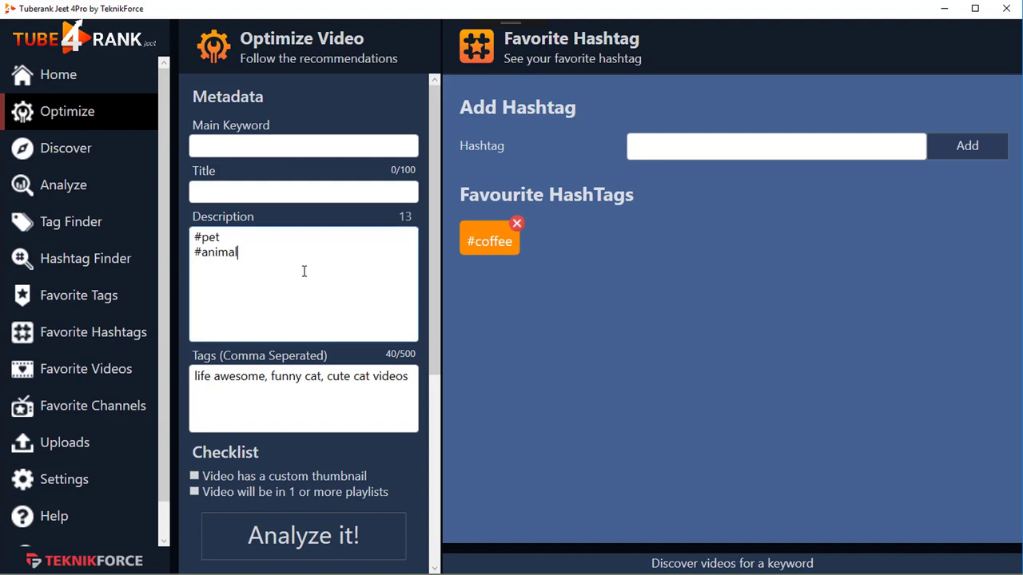
{"action": "type", "text": "#coffee"}
{"action": "left_click", "coordinate": [178, 242]}
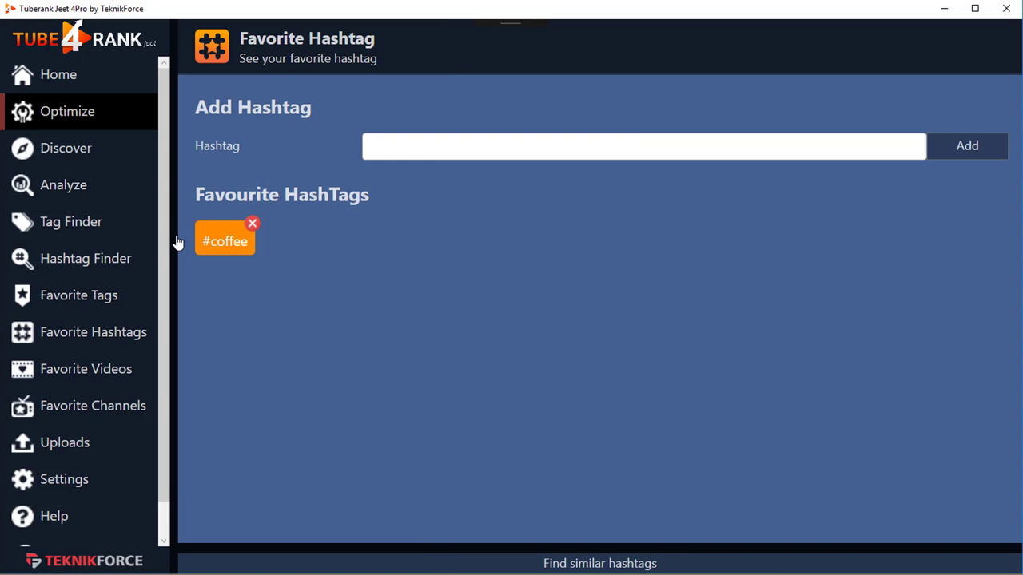
{"action": "left_click", "coordinate": [95, 239]}
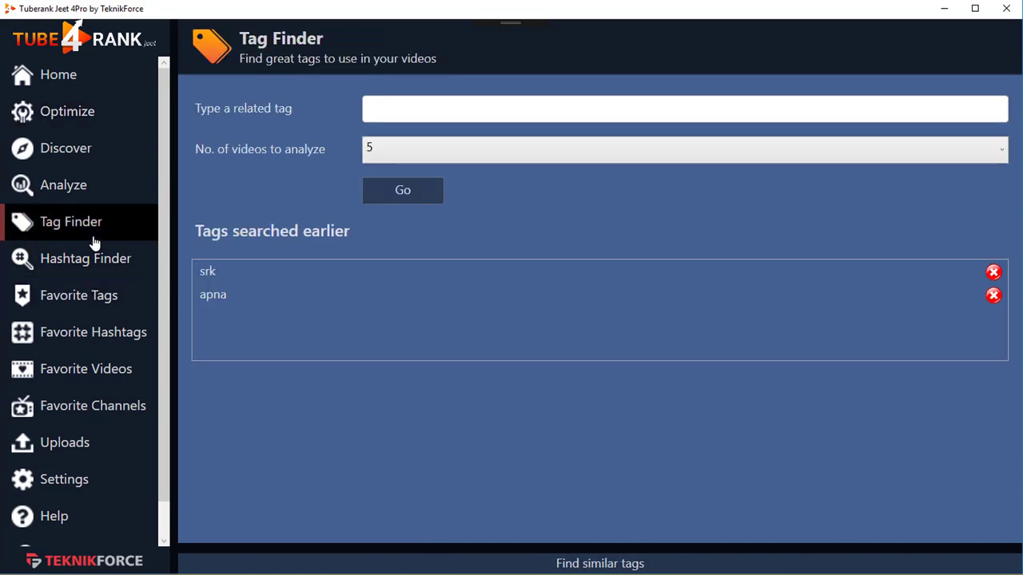
Search Tag Finder for 'funny cat' analyzing 30 videos
{"action": "left_click", "coordinate": [434, 114]}
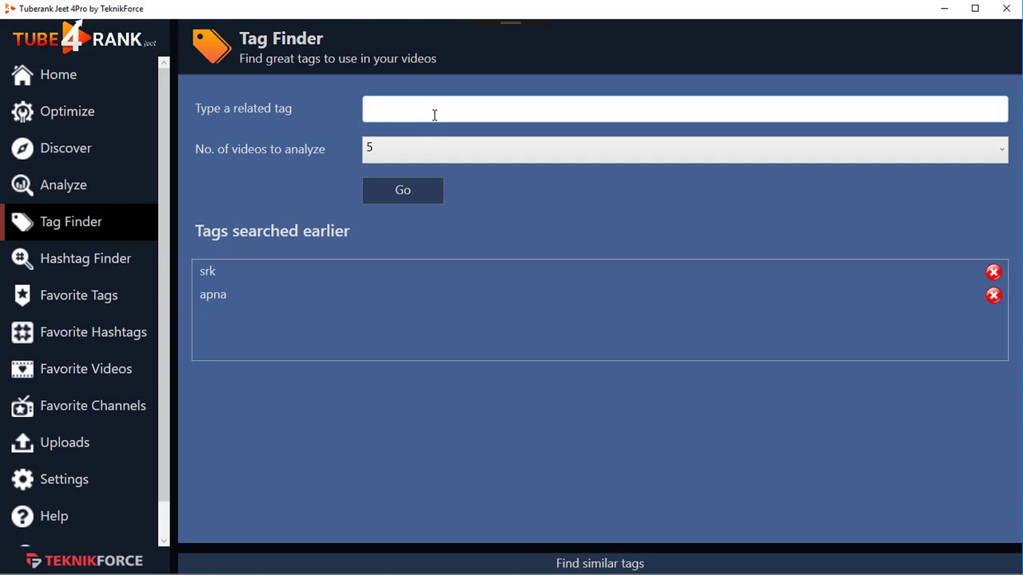
{"action": "type", "text": "funny cat"}
{"action": "left_click", "coordinate": [420, 157]}
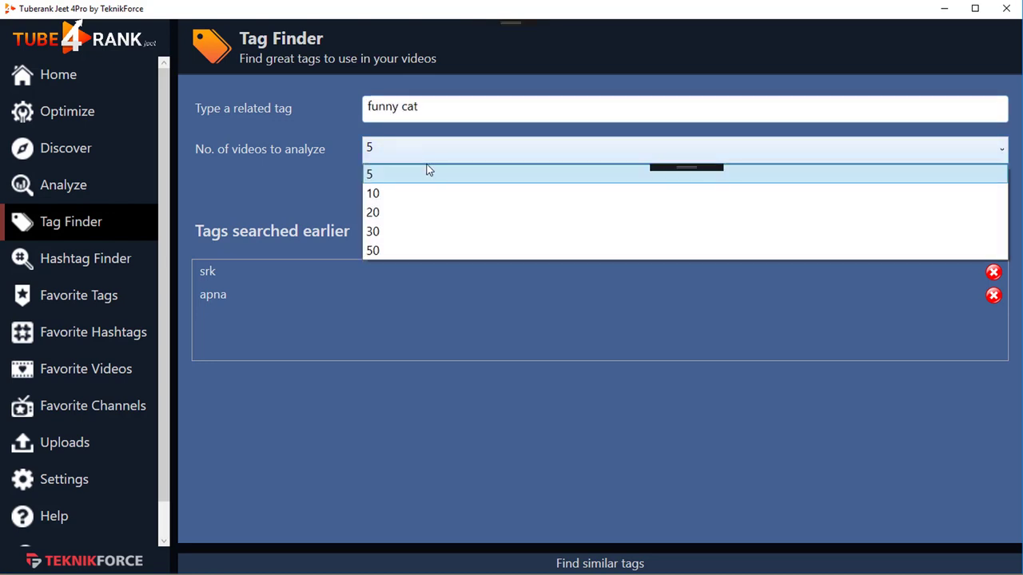
{"action": "left_click", "coordinate": [405, 232]}
{"action": "left_click", "coordinate": [402, 199]}
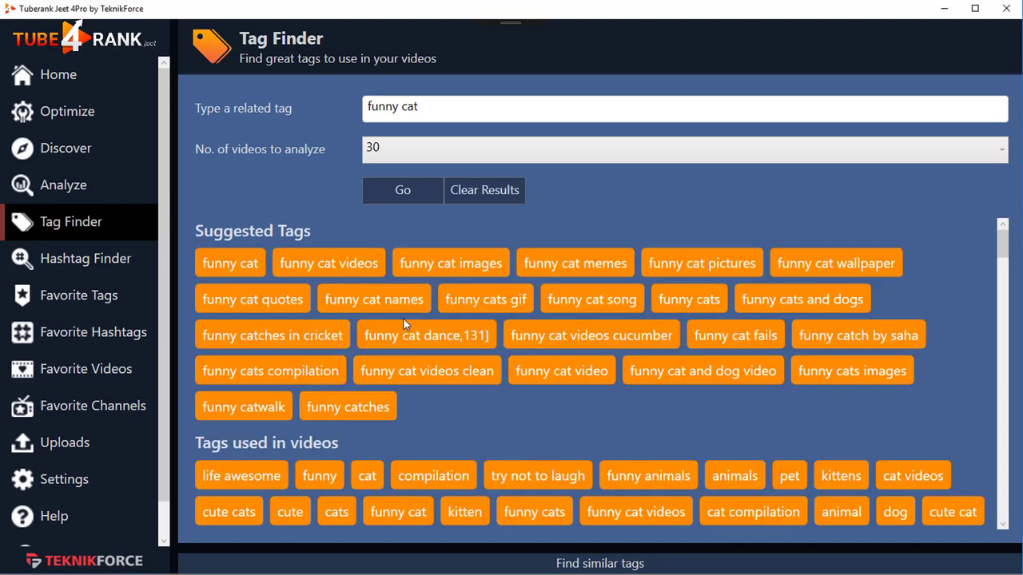
{"action": "scroll", "coordinate": [288, 284], "scroll_direction": "down", "scroll_amount": 2}
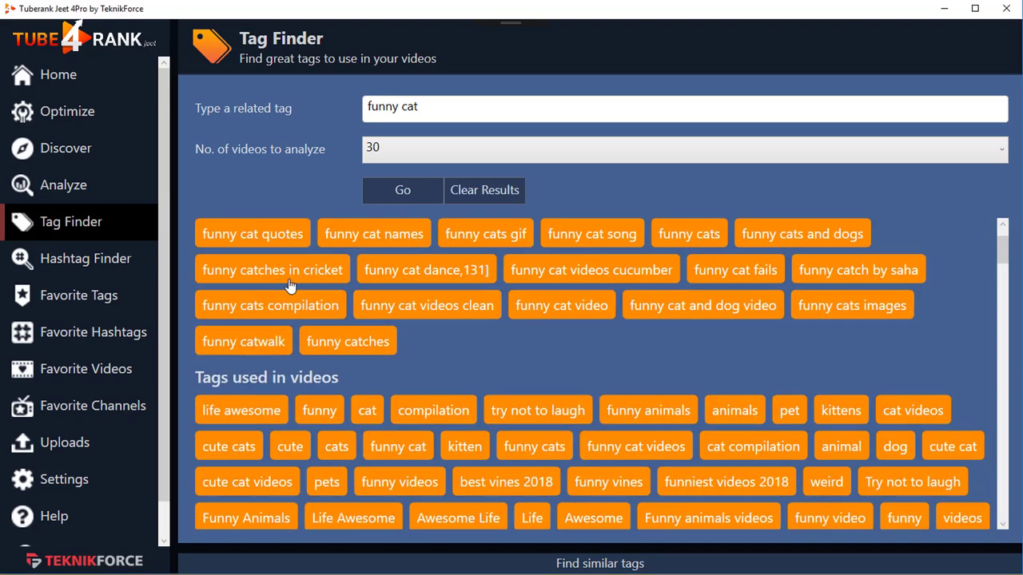
{"action": "scroll", "coordinate": [289, 286], "scroll_direction": "down", "scroll_amount": 10}
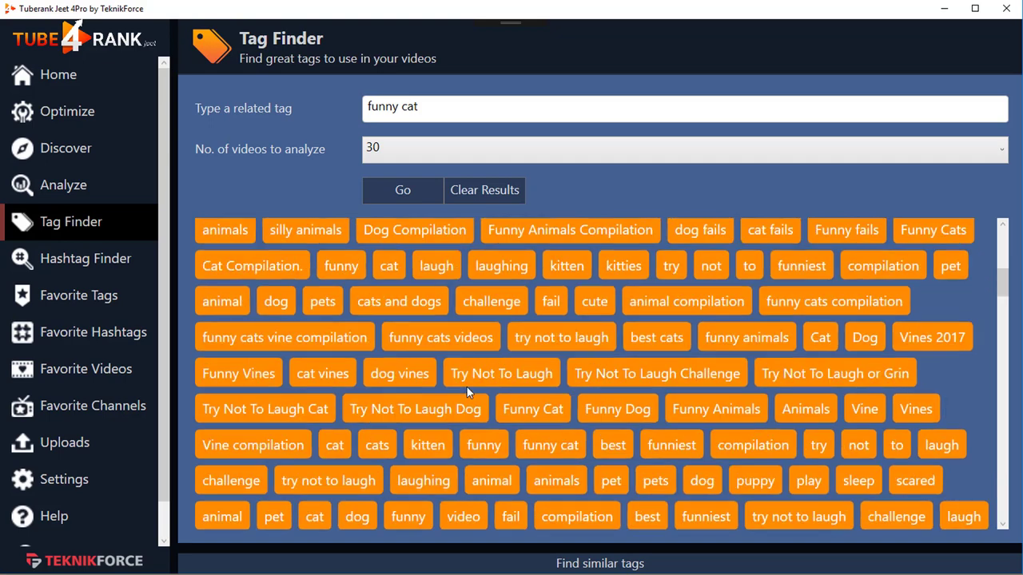
{"action": "scroll", "coordinate": [467, 386], "scroll_direction": "up", "scroll_amount": 12}
Save a suggested tag to the funny cat videos group
{"action": "right_click", "coordinate": [386, 302]}
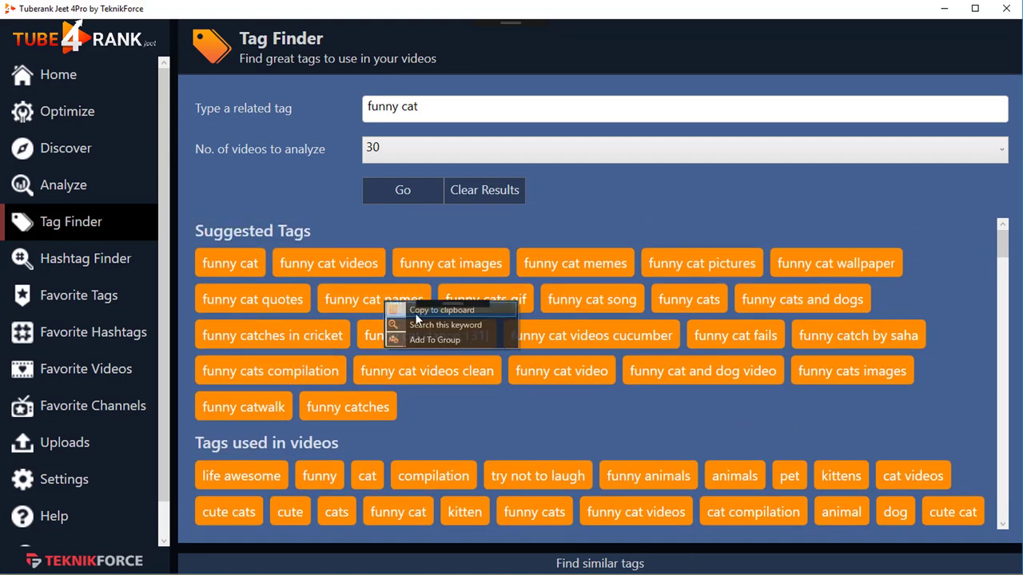
{"action": "right_click", "coordinate": [581, 363]}
{"action": "right_click", "coordinate": [553, 345]}
{"action": "mouse_move", "coordinate": [609, 382]}
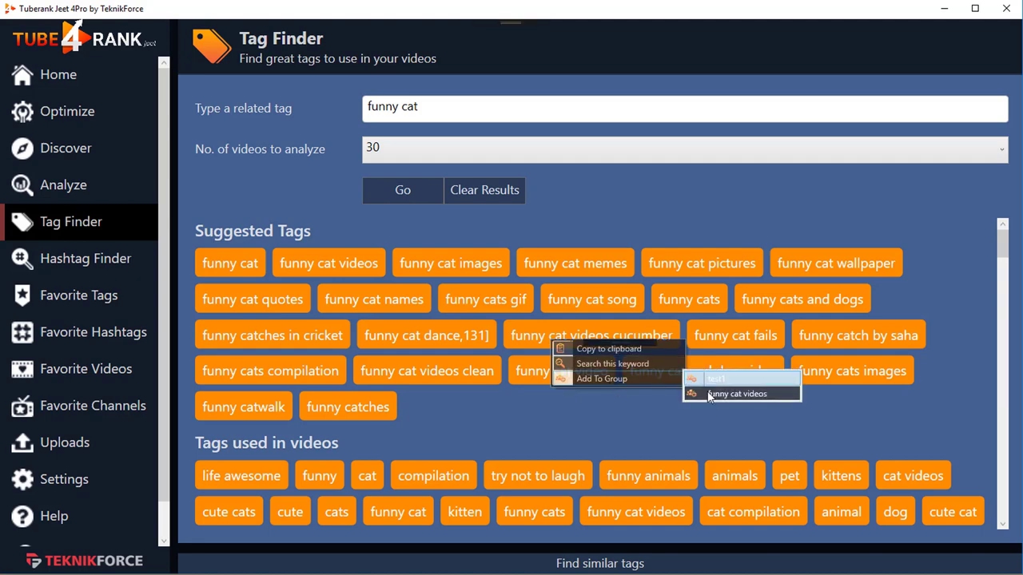
{"action": "left_click", "coordinate": [708, 395]}
Append 'funny cat song' after a comma to the video's Tags box
{"action": "right_click", "coordinate": [599, 305]}
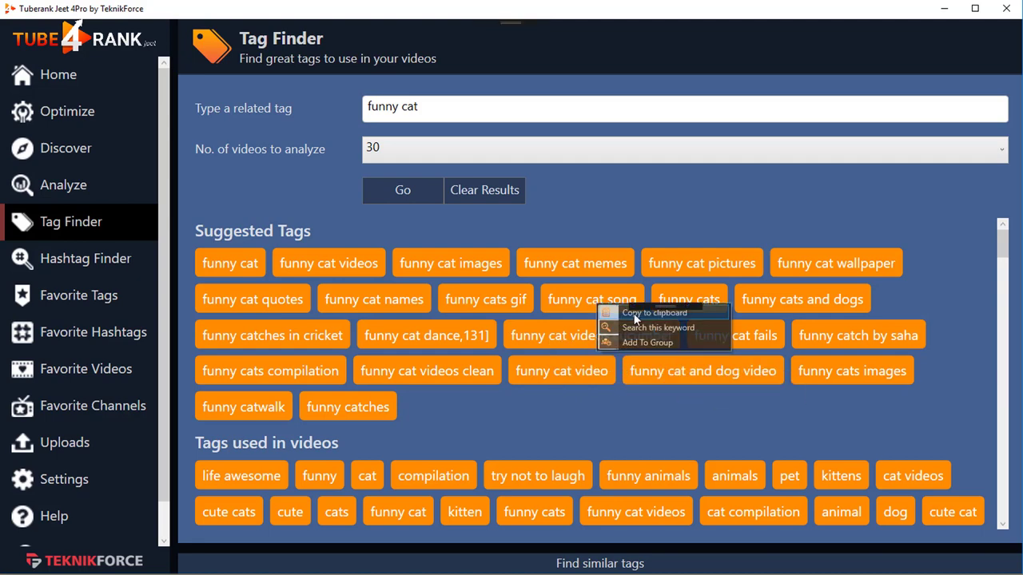
{"action": "left_click", "coordinate": [633, 313]}
{"action": "left_click", "coordinate": [174, 295]}
{"action": "scroll", "coordinate": [309, 445], "scroll_direction": "down", "scroll_amount": 2}
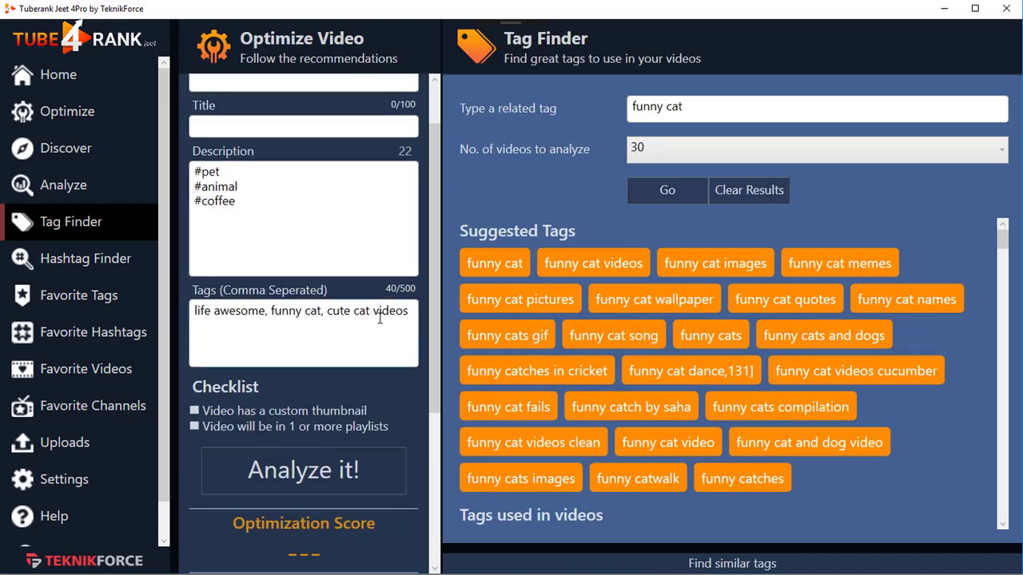
{"action": "left_click", "coordinate": [413, 313]}
{"action": "type", "text": ","}
{"action": "type", "text": "funny cat song"}
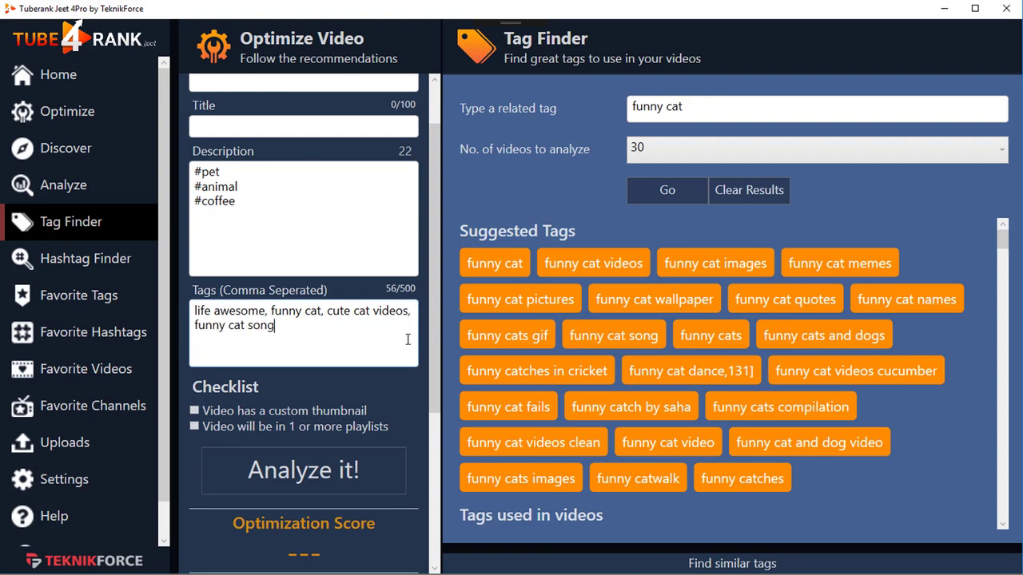
{"action": "left_click", "coordinate": [172, 268]}
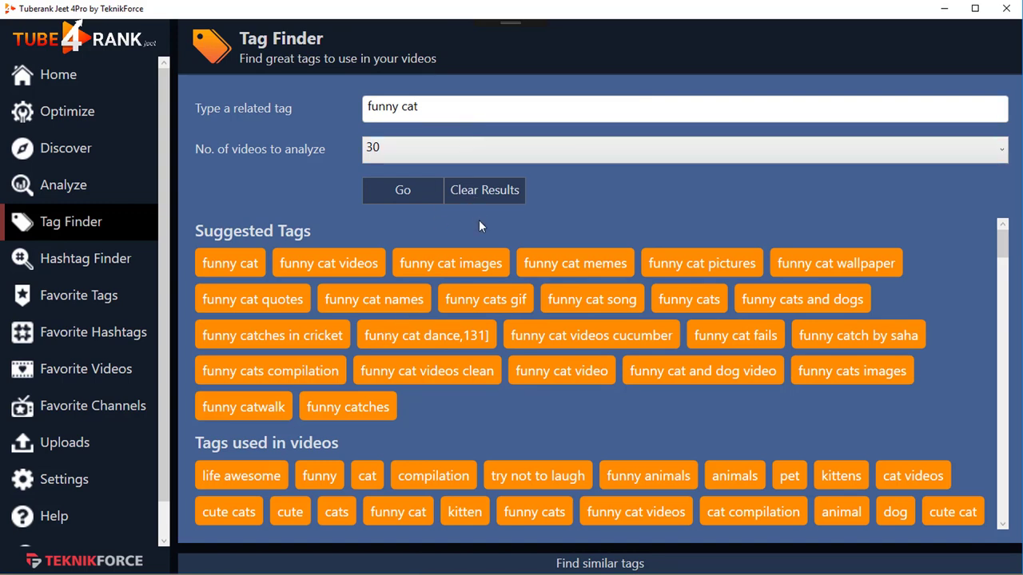
Search Tag Finder for the related tag 'funny cat video'
{"action": "triple_click", "coordinate": [462, 120]}
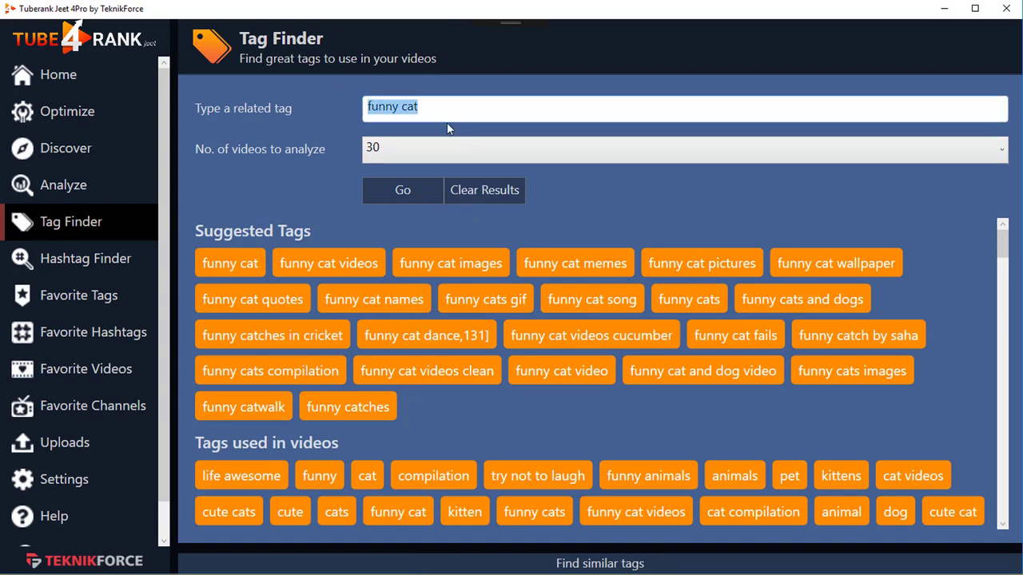
{"action": "type", "text": "funny cat video"}
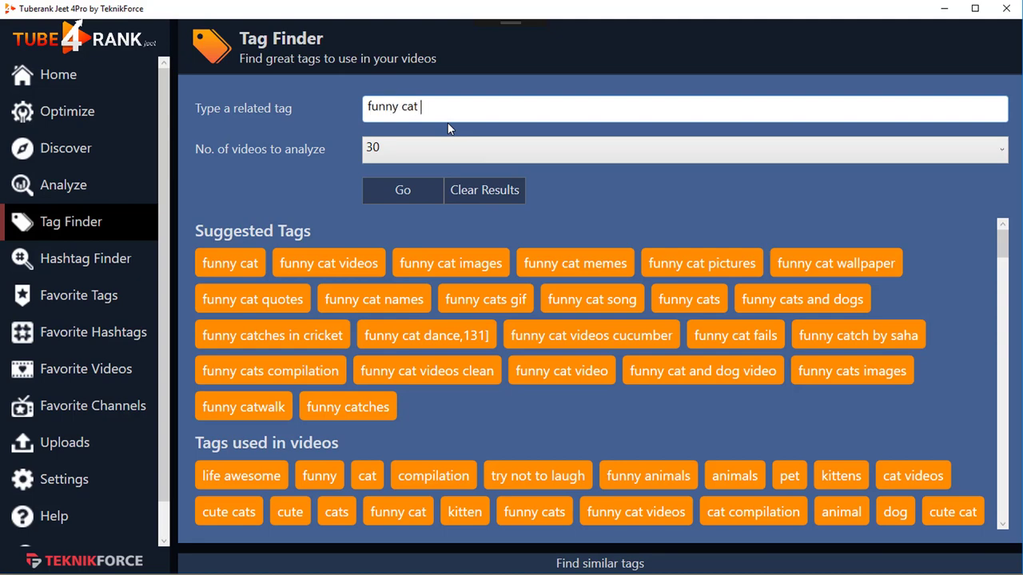
{"action": "left_click", "coordinate": [413, 192]}
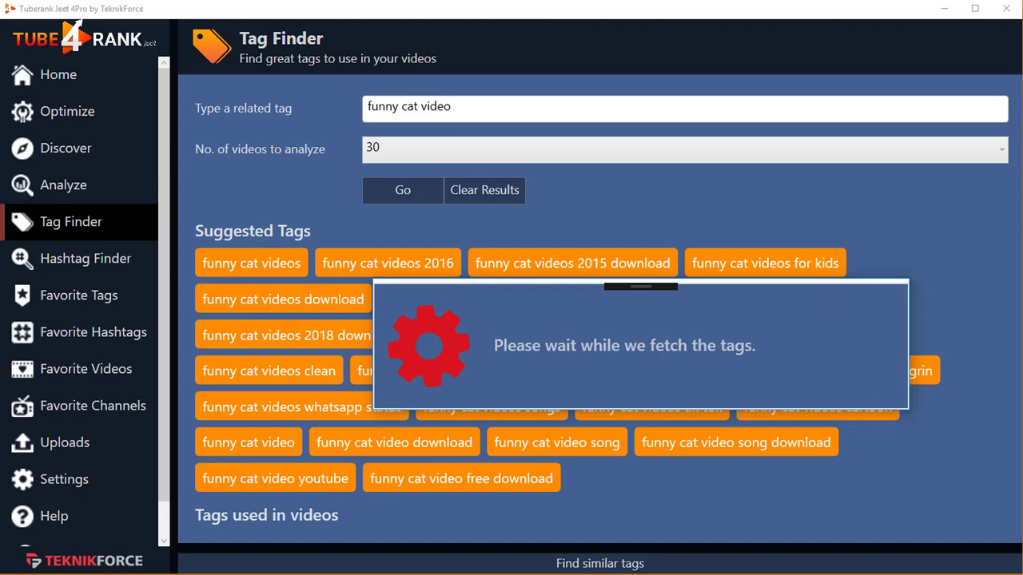
{"action": "scroll", "coordinate": [538, 384], "scroll_direction": "down", "scroll_amount": 10}
{"action": "scroll", "coordinate": [492, 383], "scroll_direction": "up", "scroll_amount": 9}
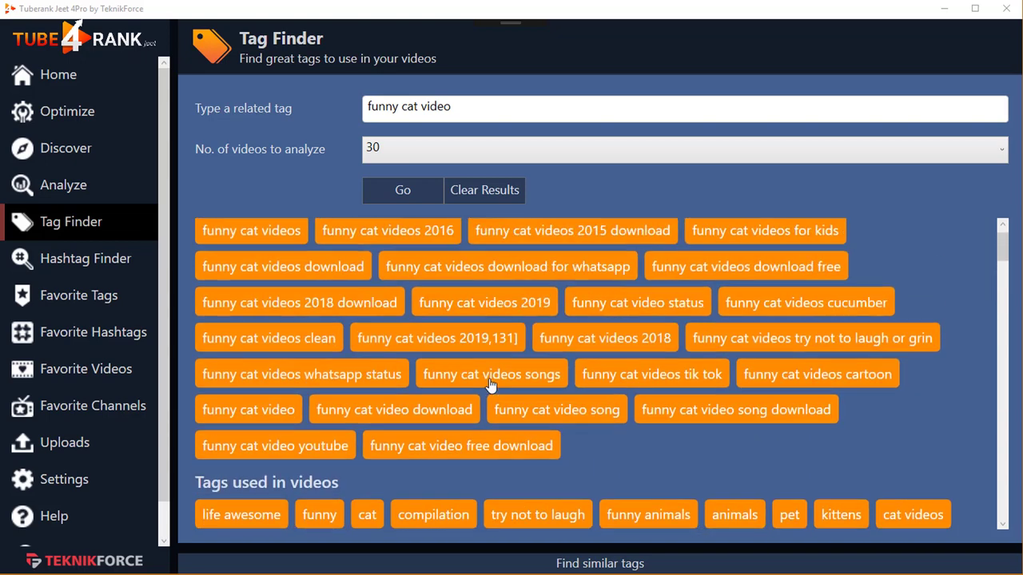
{"action": "scroll", "coordinate": [491, 384], "scroll_direction": "down", "scroll_amount": 3}
{"action": "scroll", "coordinate": [359, 407], "scroll_direction": "up", "scroll_amount": 4}
Paste 'funny cat video download' into the Tags box after funny cat song
{"action": "right_click", "coordinate": [418, 449]}
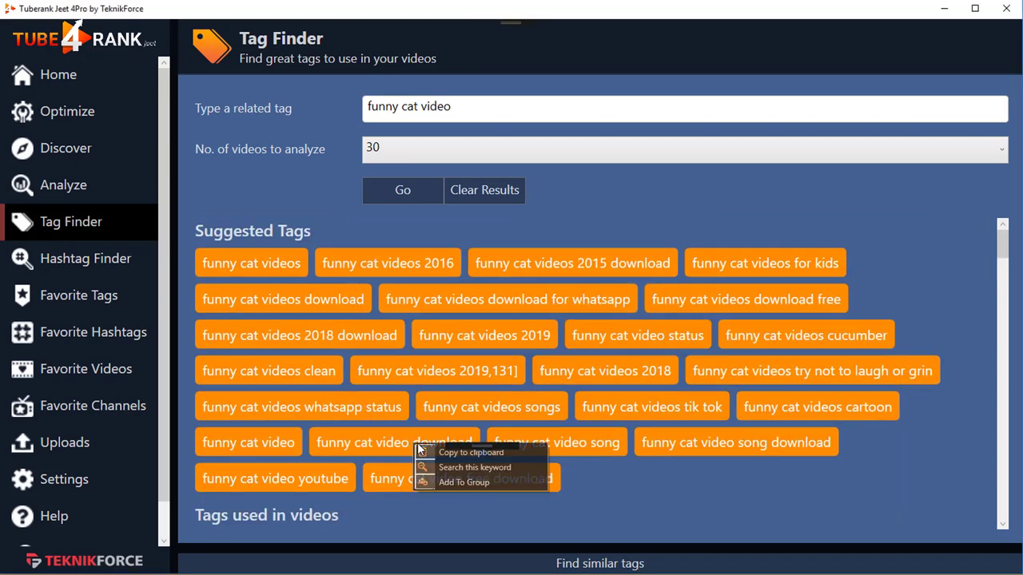
{"action": "left_click", "coordinate": [424, 452]}
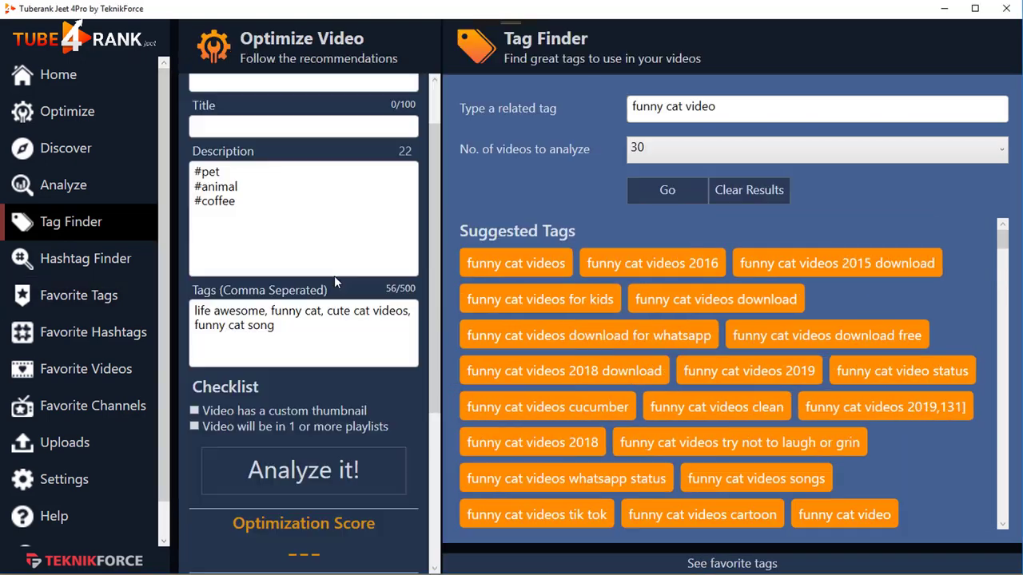
{"action": "left_click", "coordinate": [303, 334]}
{"action": "type", "text": "funny cat video download"}
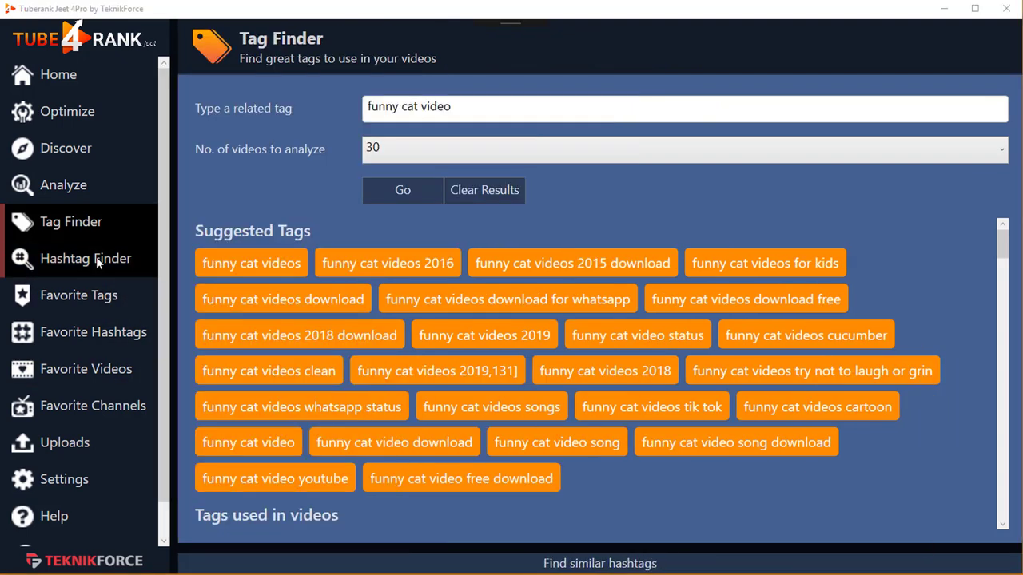
Search Hashtag Finder for #coffee across 50 videos and browse the suggested hashtags
{"action": "left_click", "coordinate": [96, 258]}
{"action": "left_click", "coordinate": [447, 102]}
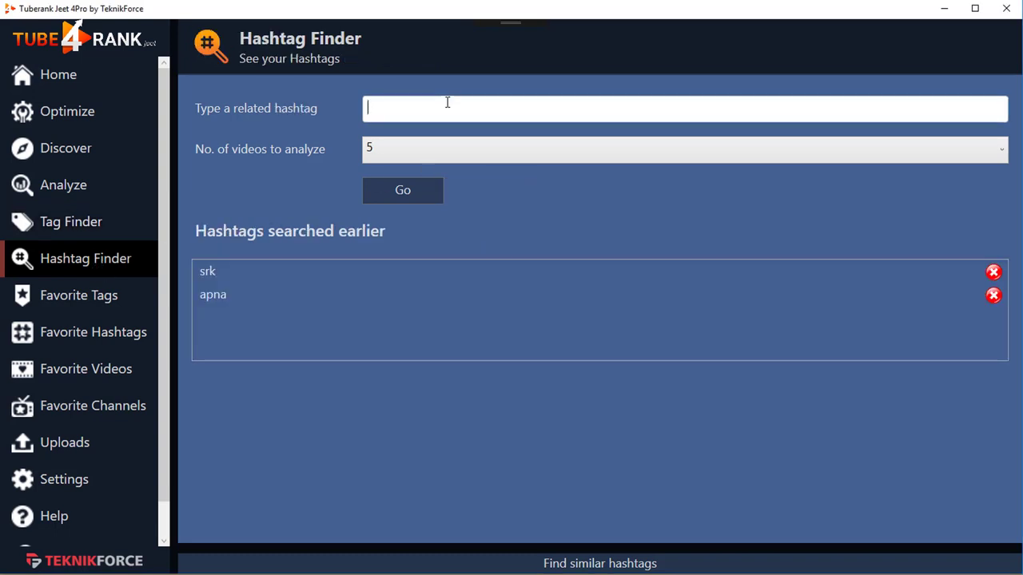
{"action": "type", "text": "c"}
{"action": "key", "text": "BackSpace"}
{"action": "type", "text": "#coffee"}
{"action": "left_click", "coordinate": [421, 160]}
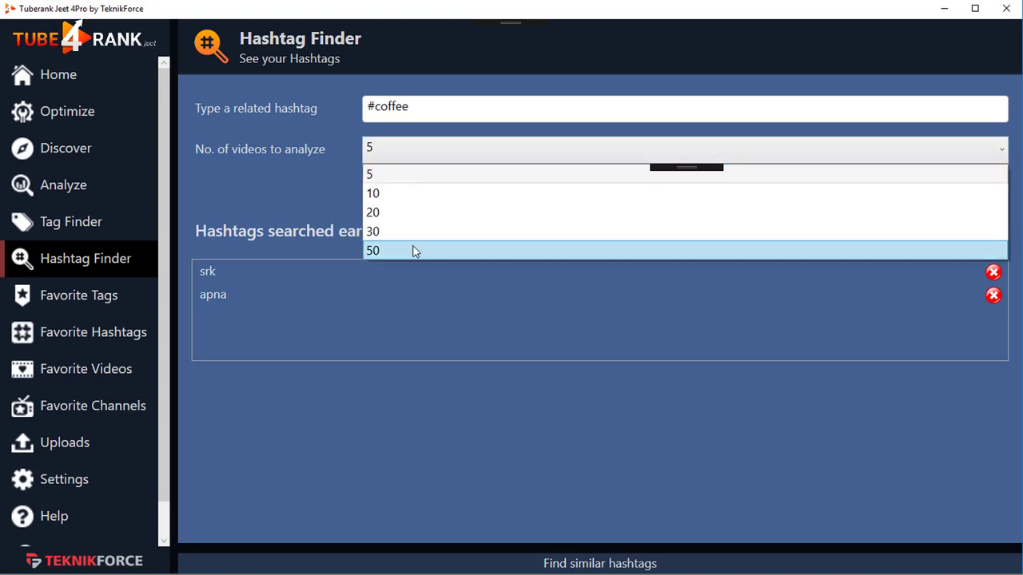
{"action": "left_click", "coordinate": [413, 249]}
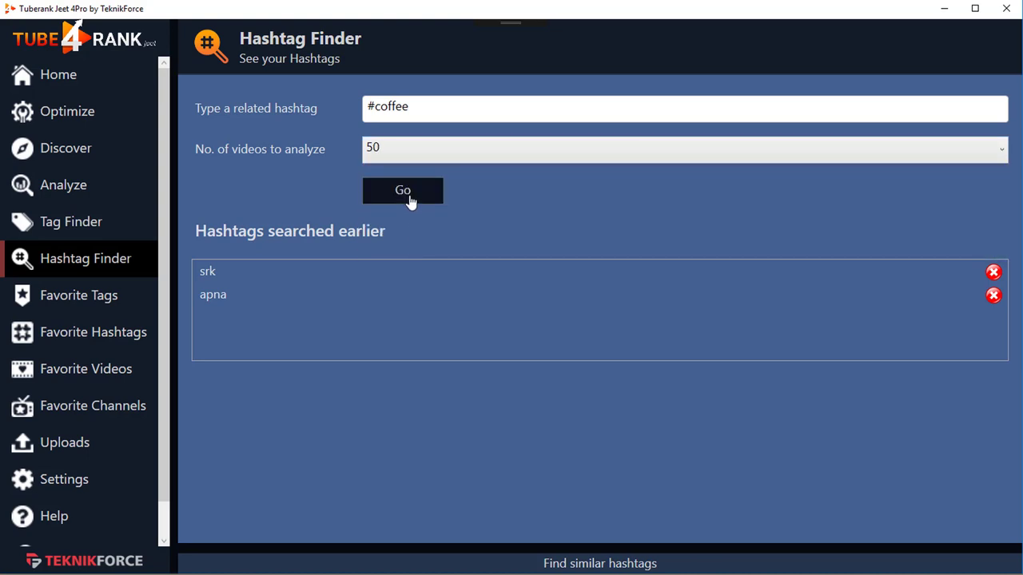
{"action": "left_click", "coordinate": [409, 202]}
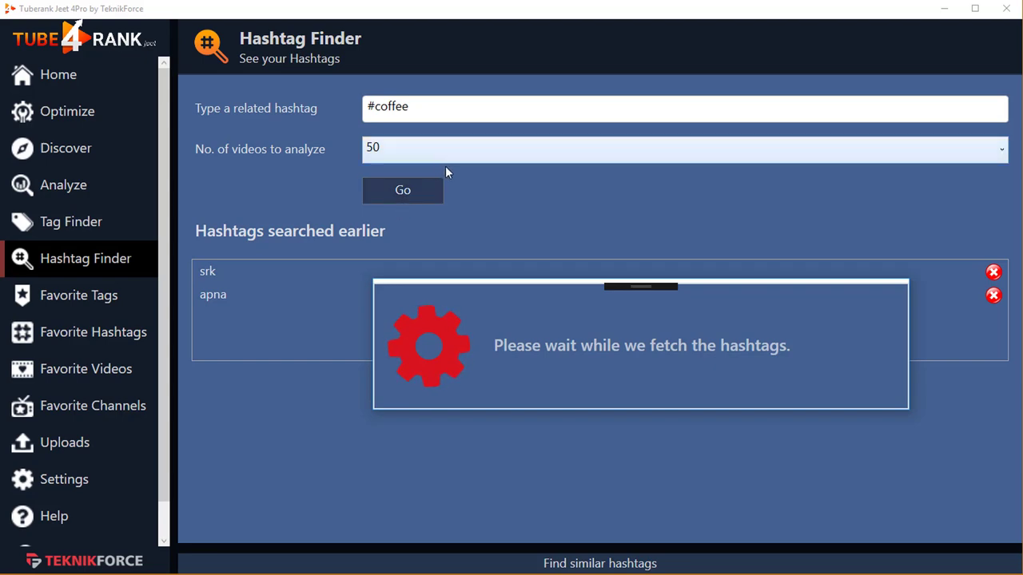
{"action": "scroll", "coordinate": [528, 319], "scroll_direction": "down", "scroll_amount": 10}
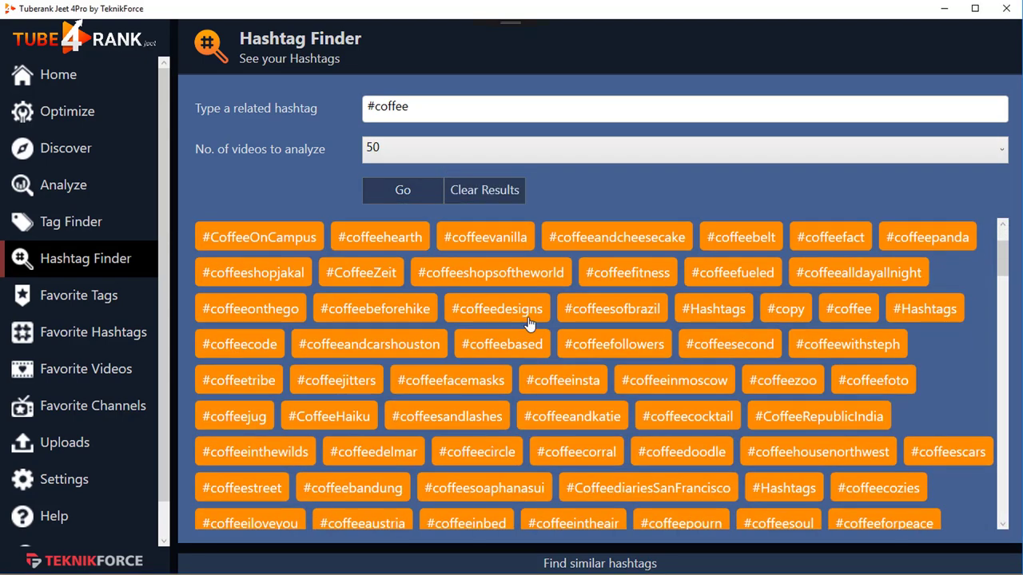
{"action": "scroll", "coordinate": [423, 319], "scroll_direction": "down", "scroll_amount": 10}
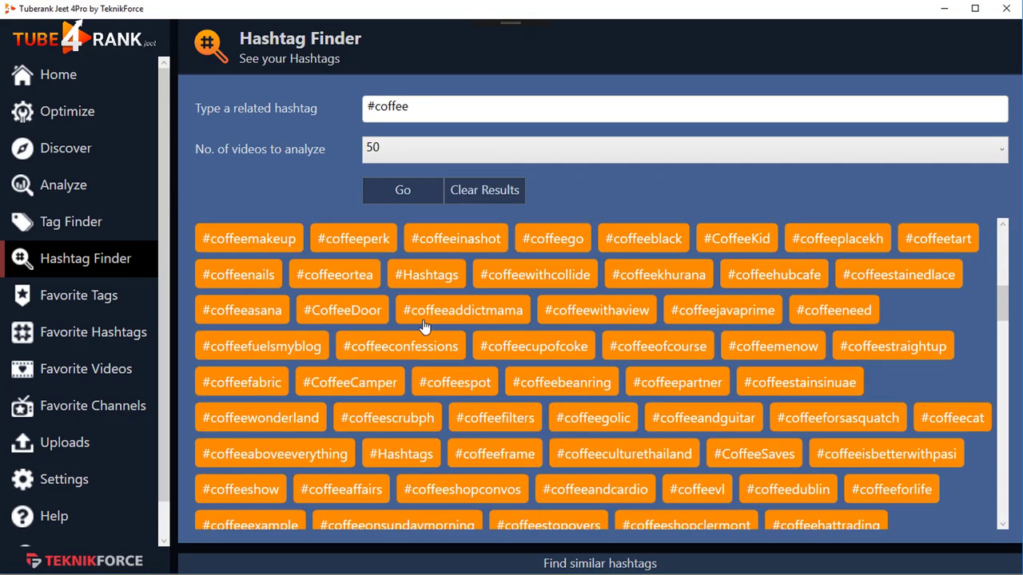
{"action": "scroll", "coordinate": [461, 332], "scroll_direction": "down", "scroll_amount": 12}
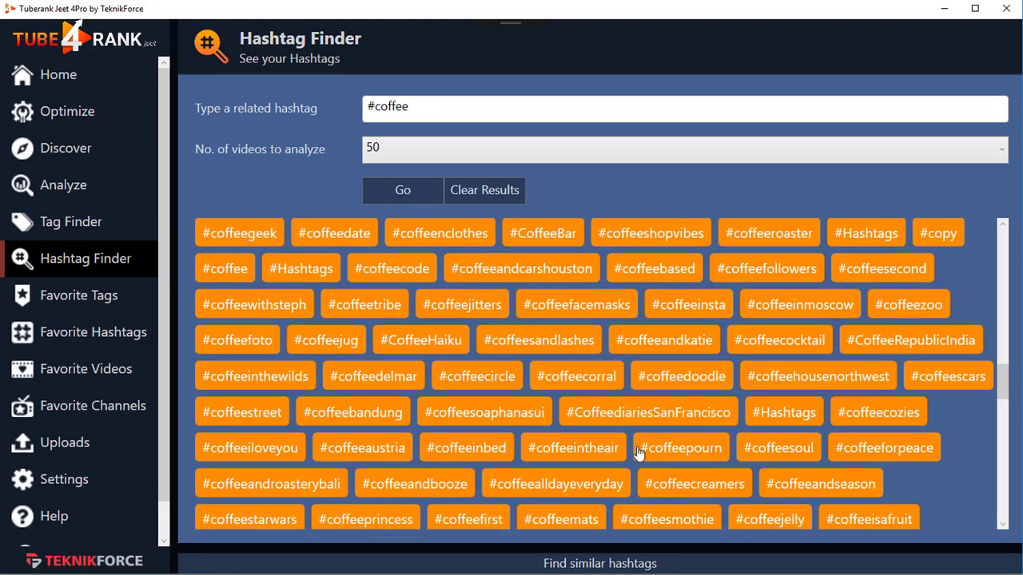
{"action": "scroll", "coordinate": [572, 459], "scroll_direction": "down", "scroll_amount": 6}
{"action": "scroll", "coordinate": [510, 405], "scroll_direction": "down", "scroll_amount": 15}
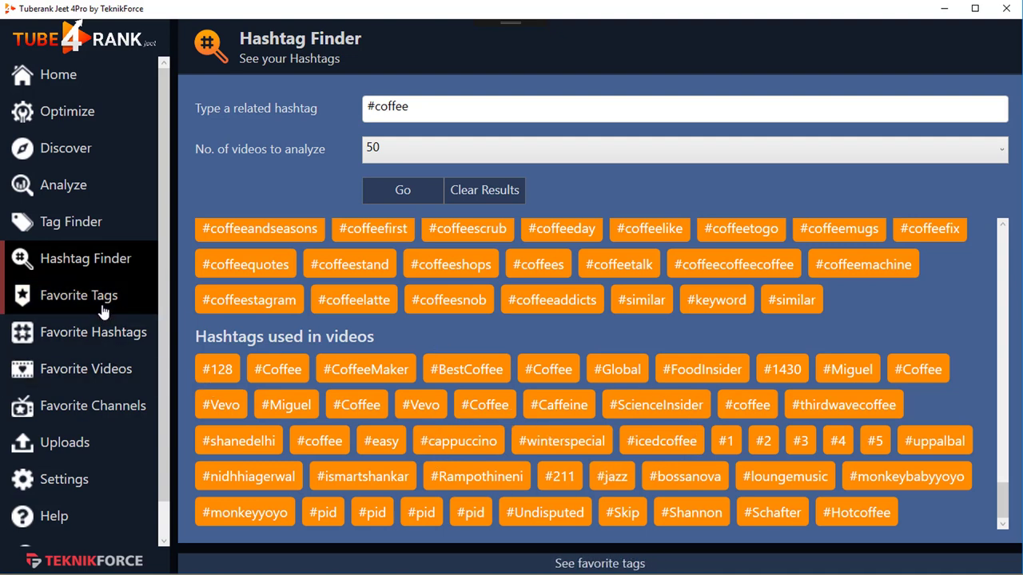
Create a favourite-hashtags group named 'Coffee hashtags'
{"action": "left_click", "coordinate": [36, 310]}
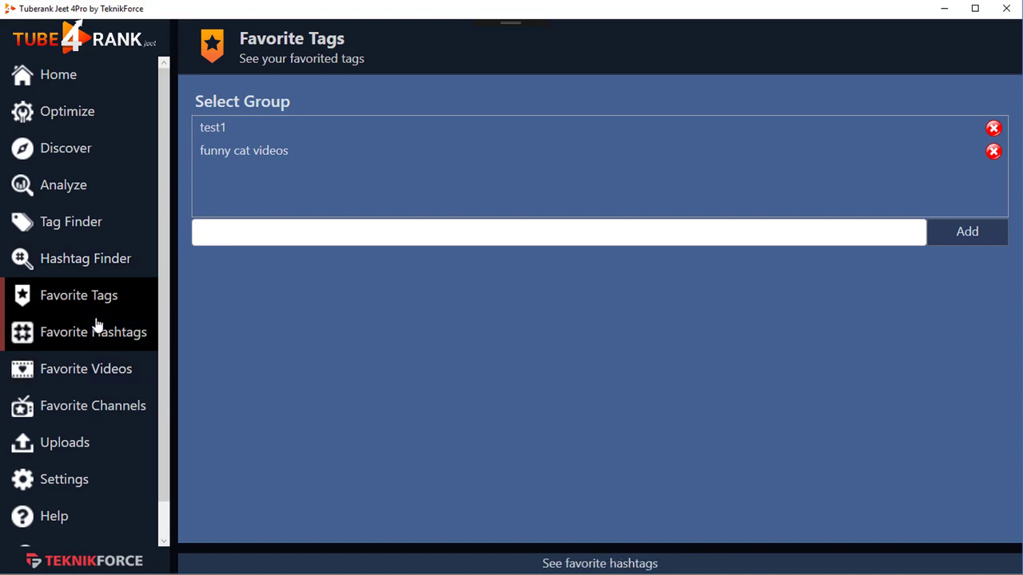
{"action": "left_click", "coordinate": [97, 334]}
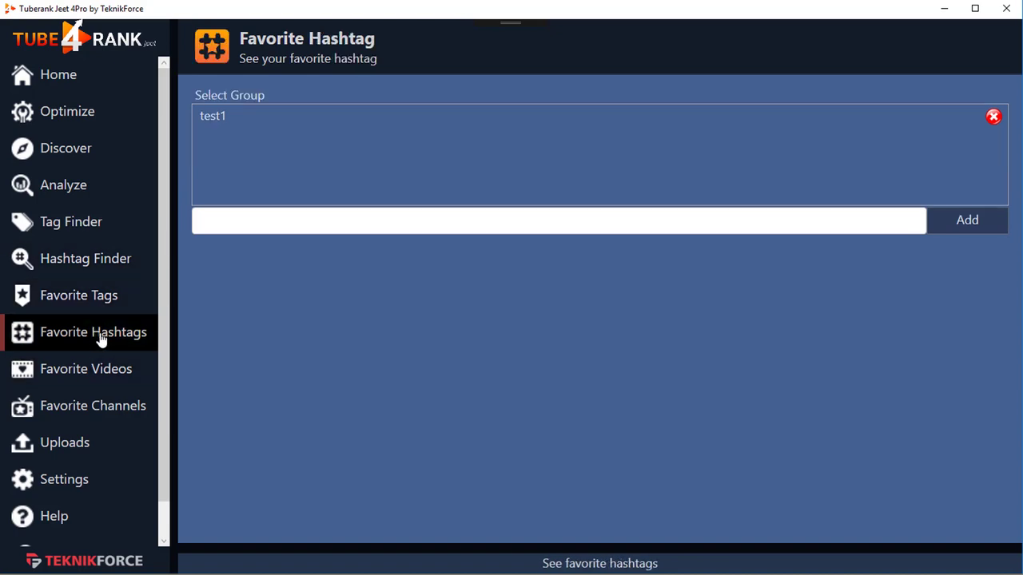
{"action": "left_click", "coordinate": [852, 217]}
{"action": "type", "text": "coffe hash"}
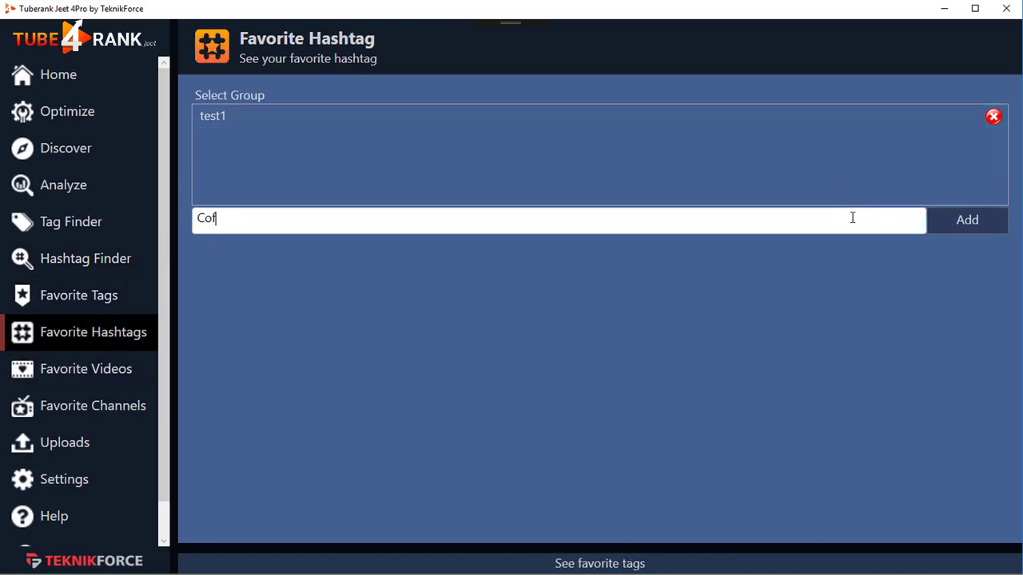
{"action": "key", "text": "BackSpace"}
{"action": "key", "text": "BackSpace"}
{"action": "key", "text": "BackSpace"}
{"action": "key", "text": "BackSpace"}
{"action": "key", "text": "BackSpace"}
{"action": "type", "text": "e hahs"}
{"action": "key", "text": "BackSpace"}
{"action": "key", "text": "BackSpace"}
{"action": "type", "text": "shtags"}
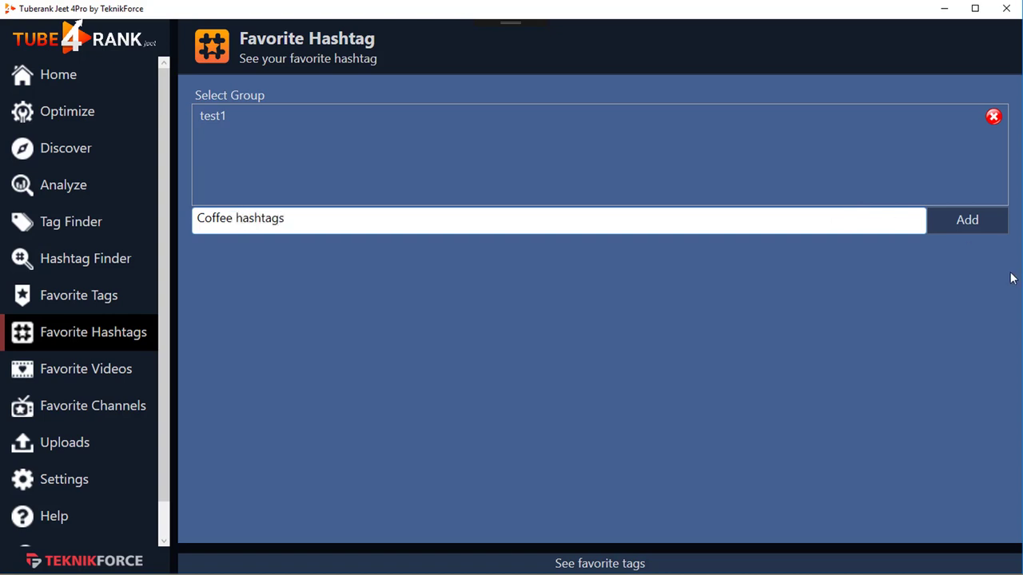
{"action": "left_click", "coordinate": [967, 220]}
Add #coffee and #coffeecup to the Coffee hashtags group
{"action": "double_click", "coordinate": [356, 142]}
{"action": "left_click", "coordinate": [444, 152]}
{"action": "type", "text": "#coffee"}
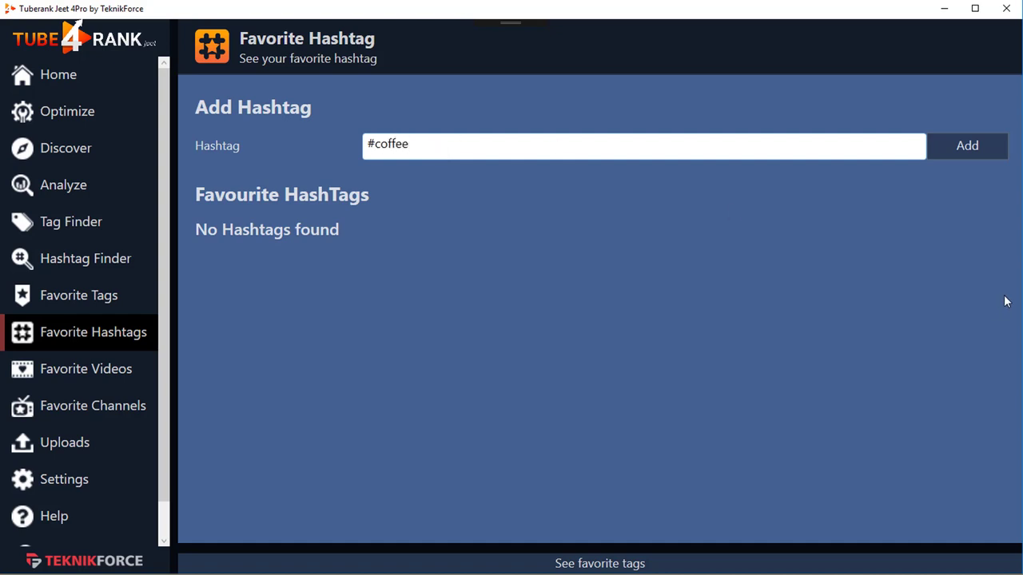
{"action": "left_click", "coordinate": [988, 154]}
{"action": "left_click", "coordinate": [648, 151]}
{"action": "type", "text": "#coffeecup"}
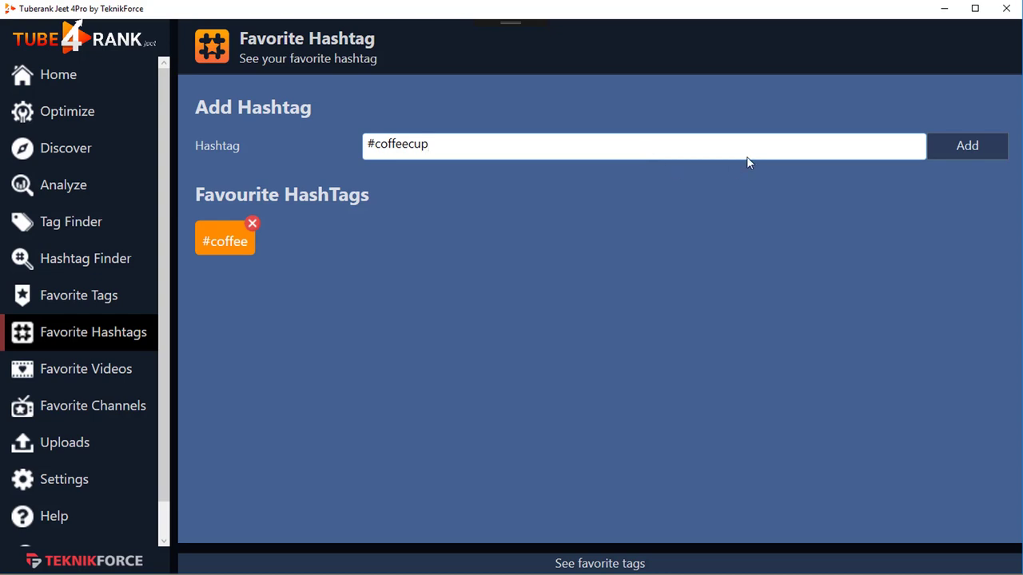
{"action": "left_click", "coordinate": [935, 156]}
Reopen the Coffee hashtags group alongside the Optimize Video panel
{"action": "left_click", "coordinate": [90, 324]}
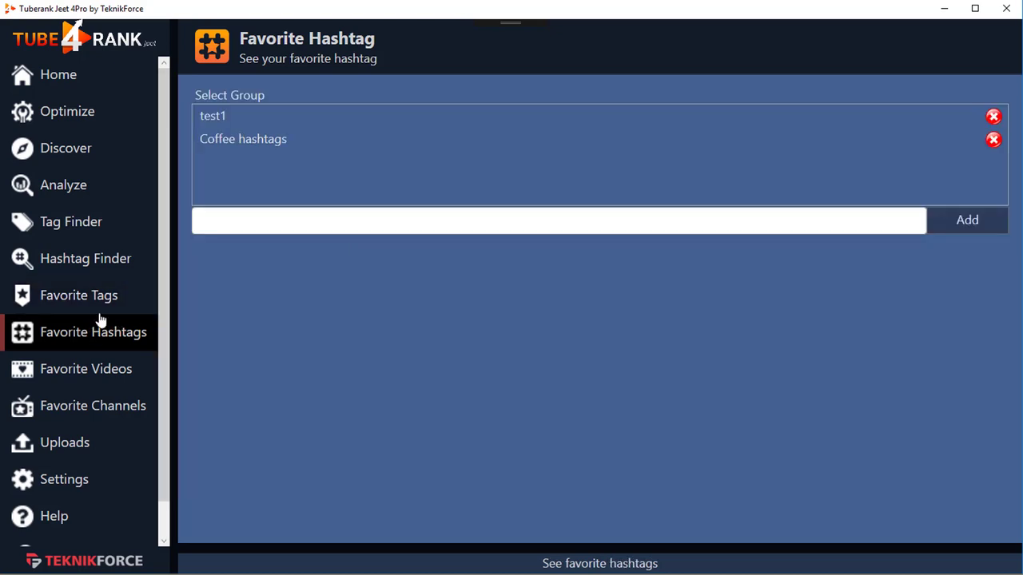
{"action": "left_click", "coordinate": [283, 150]}
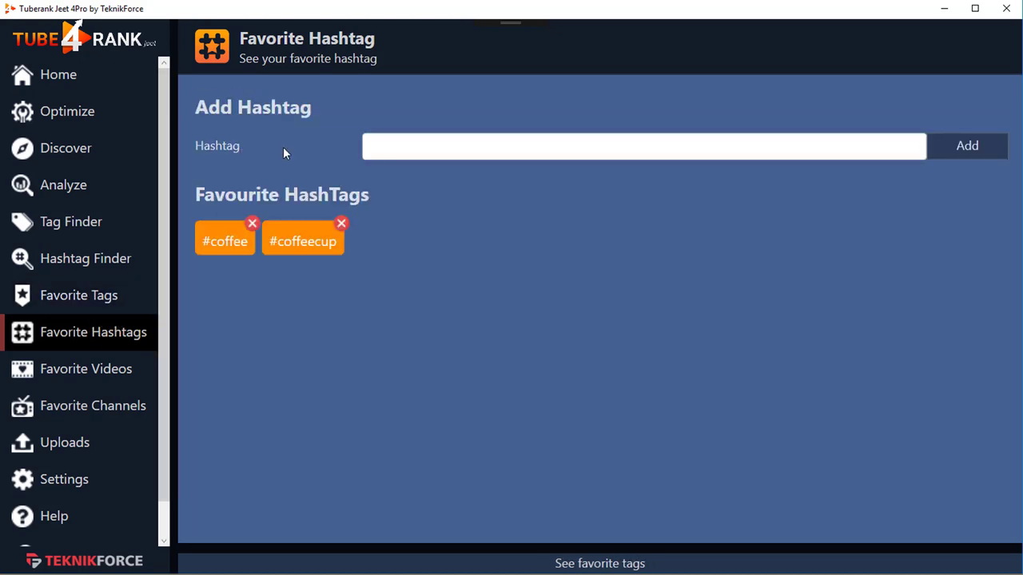
{"action": "left_click", "coordinate": [177, 275]}
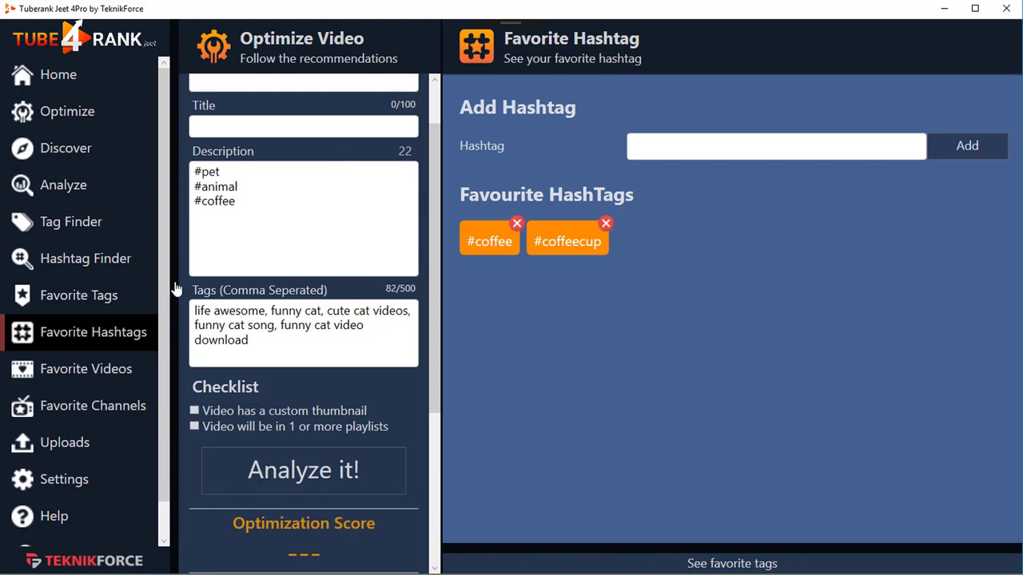
Create a 'Funny cat' favourite-videos group and open it
{"action": "left_click", "coordinate": [103, 377]}
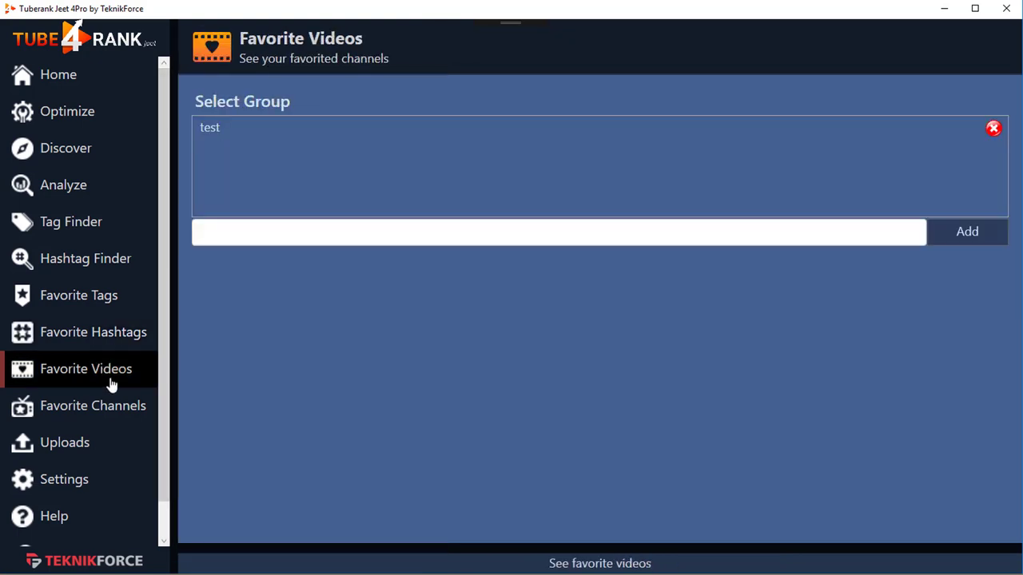
{"action": "left_click", "coordinate": [263, 231]}
{"action": "type", "text": "Fun"}
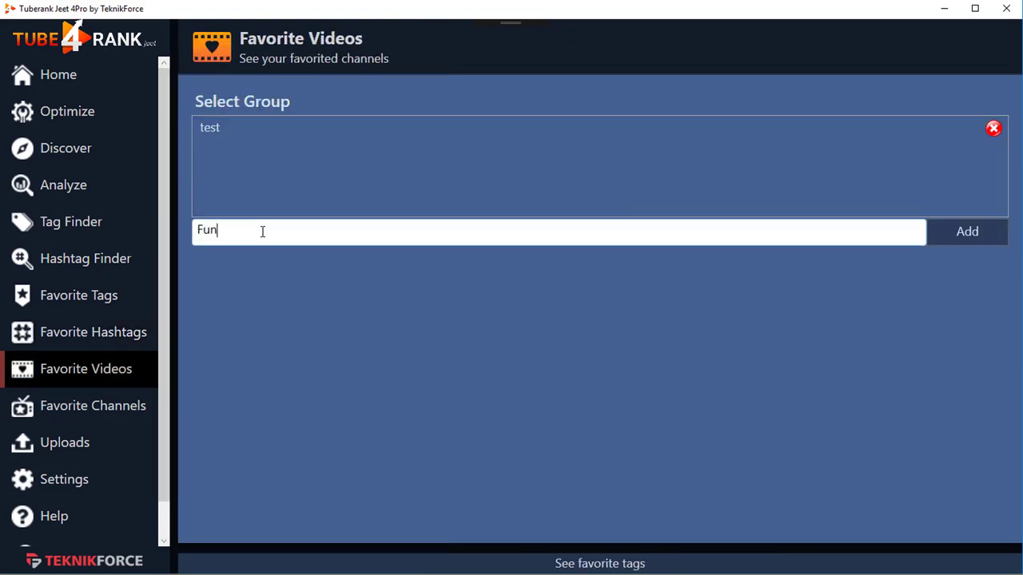
{"action": "type", "text": "ny cat"}
{"action": "key", "text": "BackSpace"}
{"action": "key", "text": "BackSpace"}
{"action": "type", "text": "at"}
{"action": "left_click", "coordinate": [943, 235]}
{"action": "left_click", "coordinate": [311, 148]}
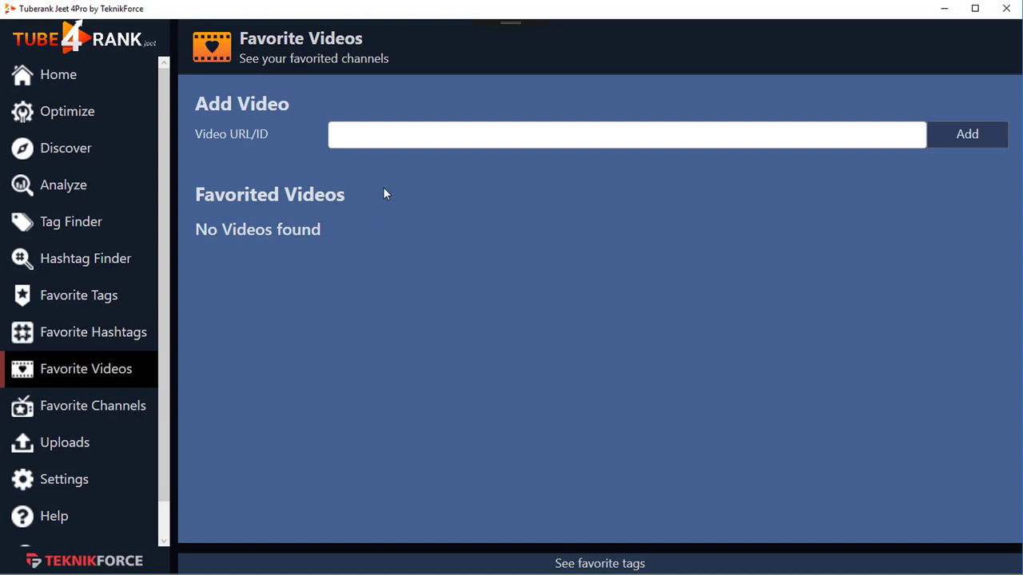
Paste the video link into the Video URL/ID field
{"action": "left_click", "coordinate": [391, 132]}
{"action": "type", "text": "funny cat video download"}
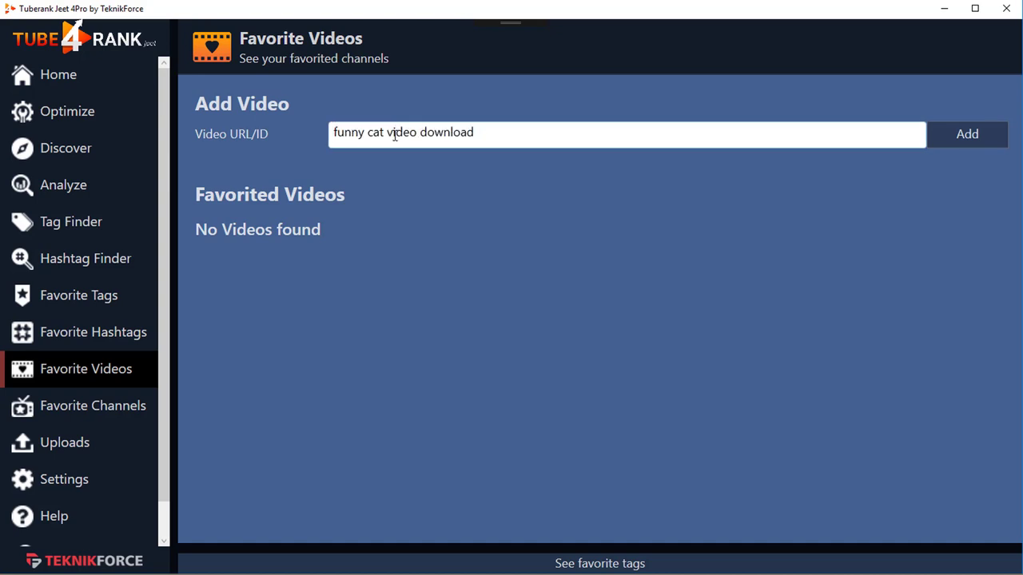
{"action": "key", "text": "ctrl+a"}
{"action": "key", "text": "BackSpace"}
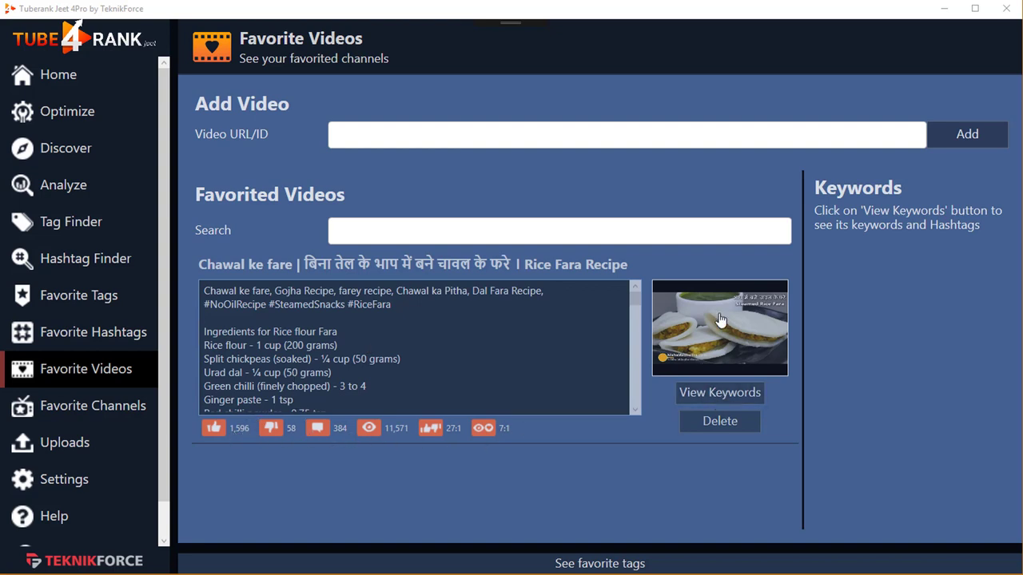
View the Chawal ke fare Rice Fara Recipe video's keywords and check its options menu
{"action": "left_click", "coordinate": [733, 402]}
{"action": "scroll", "coordinate": [863, 312], "scroll_direction": "down", "scroll_amount": 10}
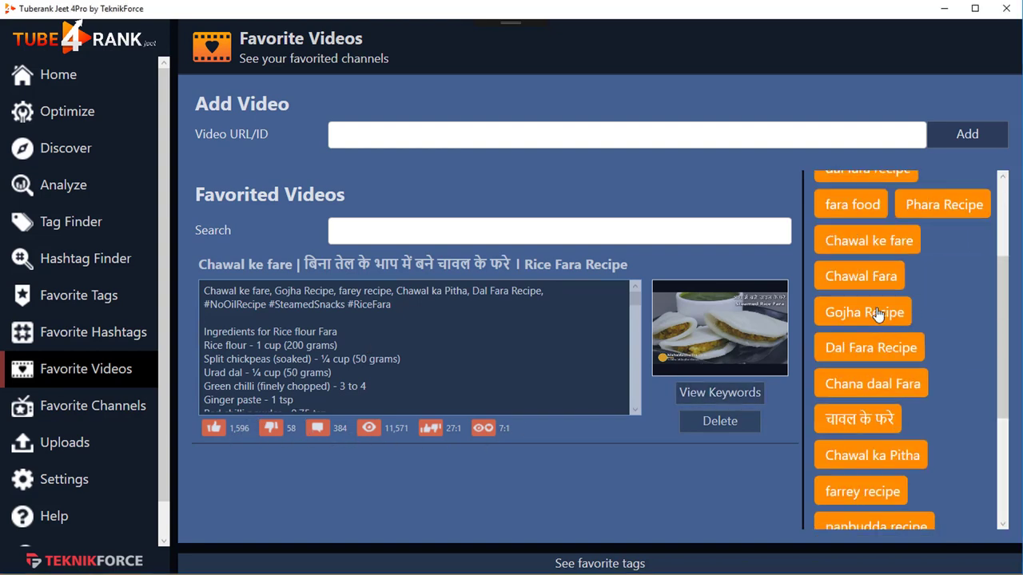
{"action": "scroll", "coordinate": [871, 308], "scroll_direction": "up", "scroll_amount": 4}
{"action": "scroll", "coordinate": [879, 272], "scroll_direction": "up", "scroll_amount": 6}
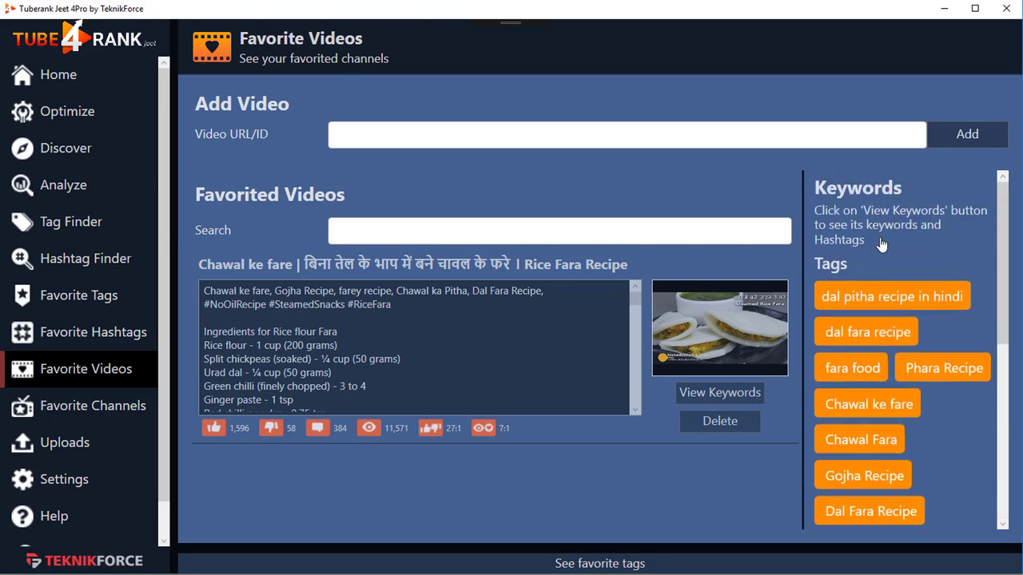
{"action": "scroll", "coordinate": [881, 253], "scroll_direction": "down", "scroll_amount": 10}
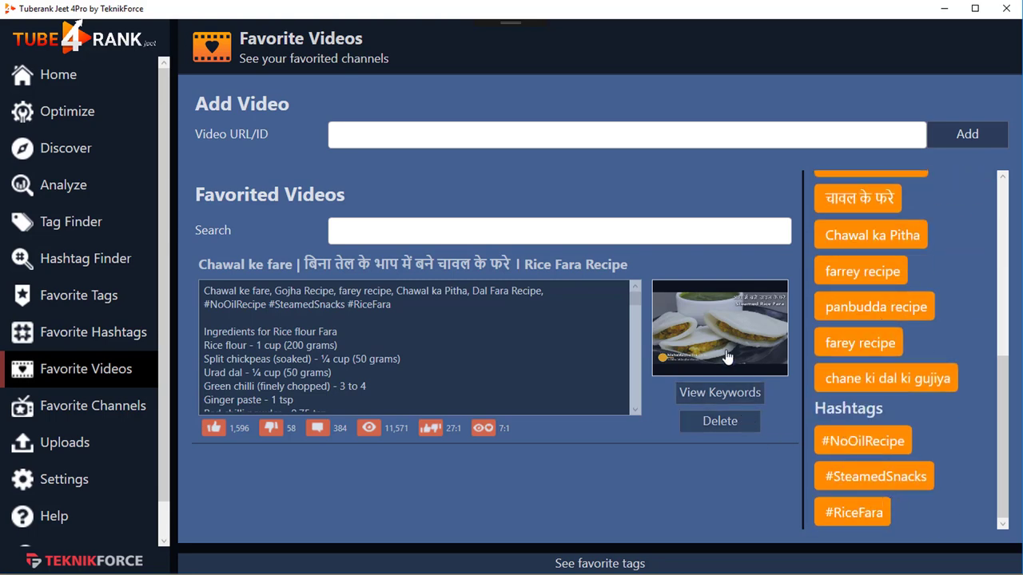
{"action": "right_click", "coordinate": [720, 323]}
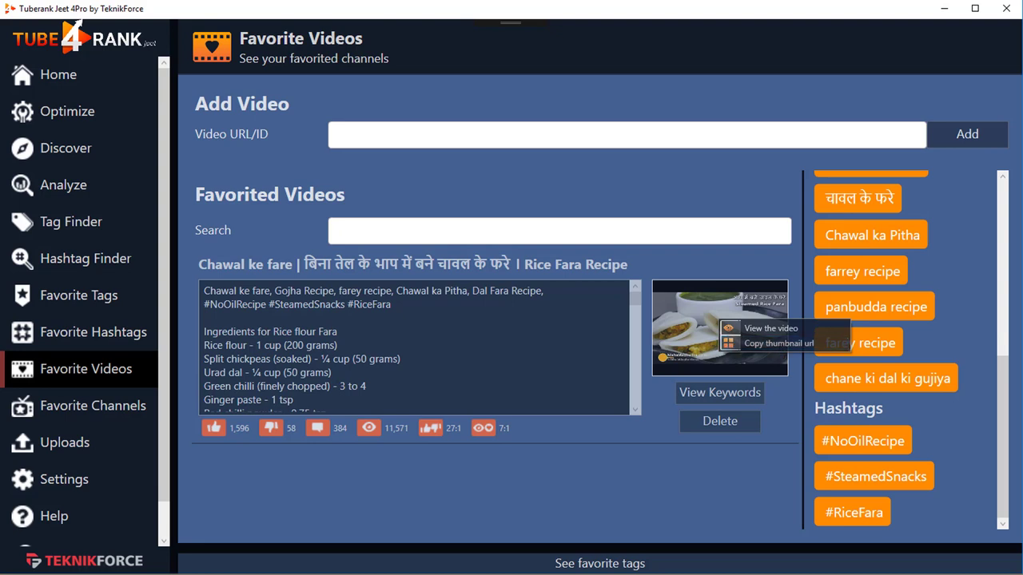
{"action": "left_click", "coordinate": [130, 382]}
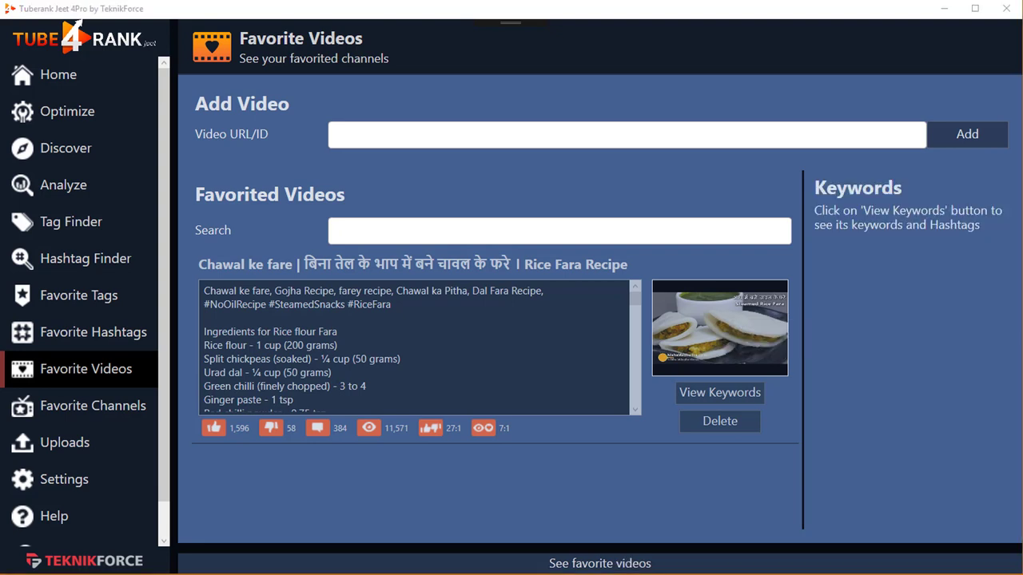
Create a 'My Channels' favourite-channels group and open it
{"action": "left_click", "coordinate": [109, 412]}
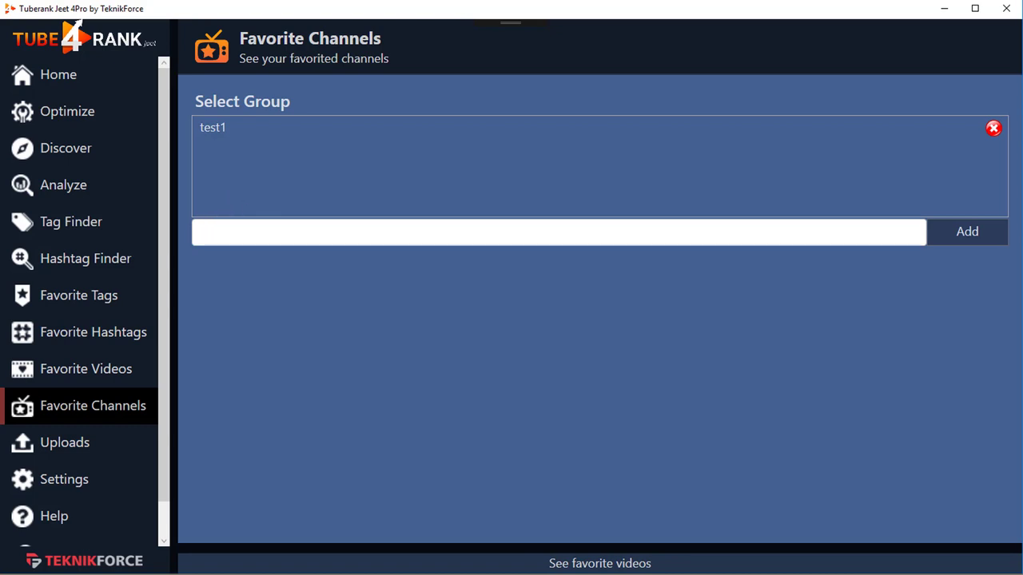
{"action": "type", "text": "M"}
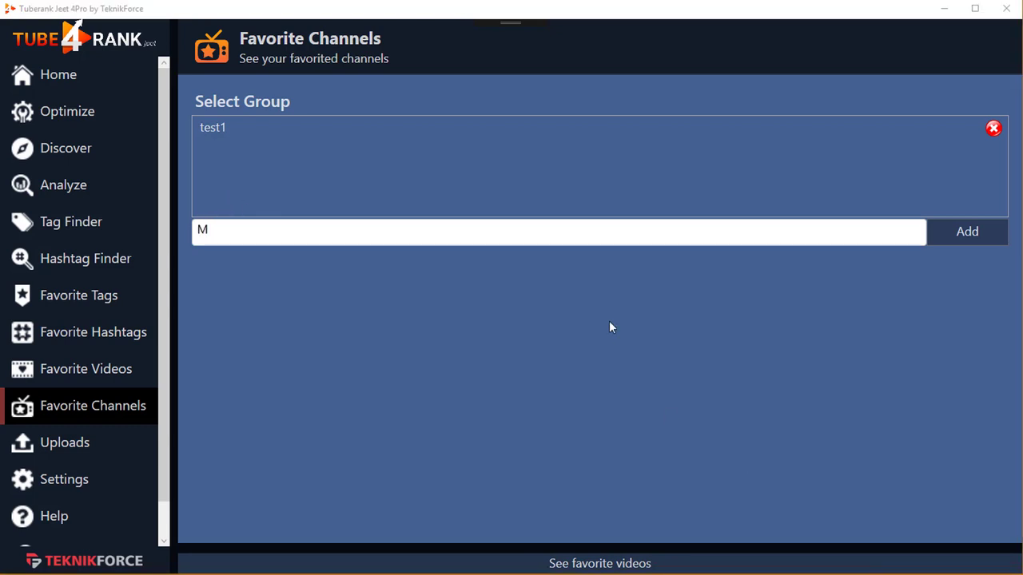
{"action": "key", "text": "BackSpace"}
{"action": "type", "text": "My "}
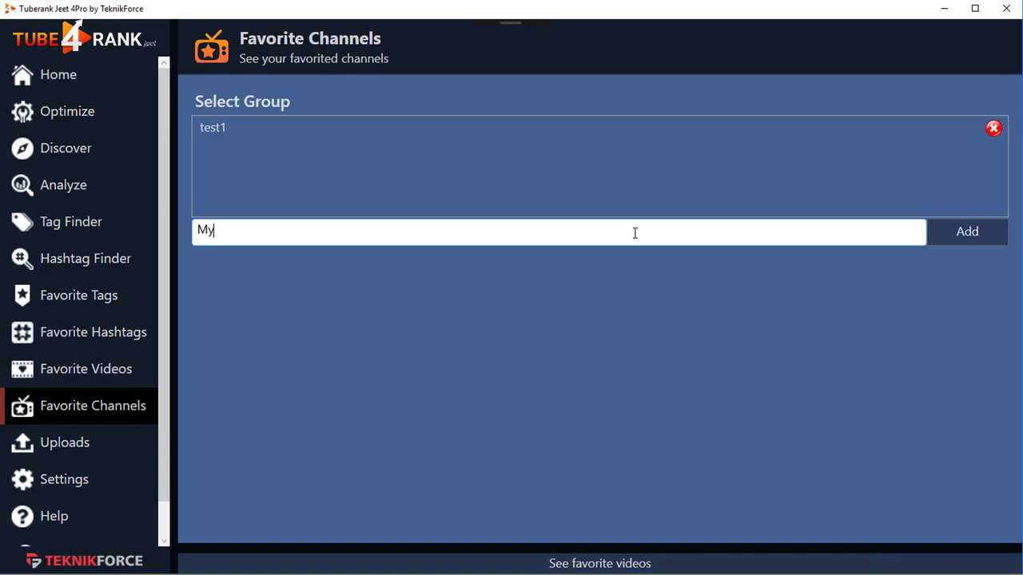
{"action": "type", "text": "Channels"}
{"action": "key", "text": "Return"}
{"action": "left_click", "coordinate": [312, 158]}
Add the cooking channel by its link and list its 1423 videos
{"action": "left_click", "coordinate": [384, 137]}
{"action": "type", "text": "https://www.youtube.com/channel/UCgoxyzvouZM-tCgsYzrYtyg"}
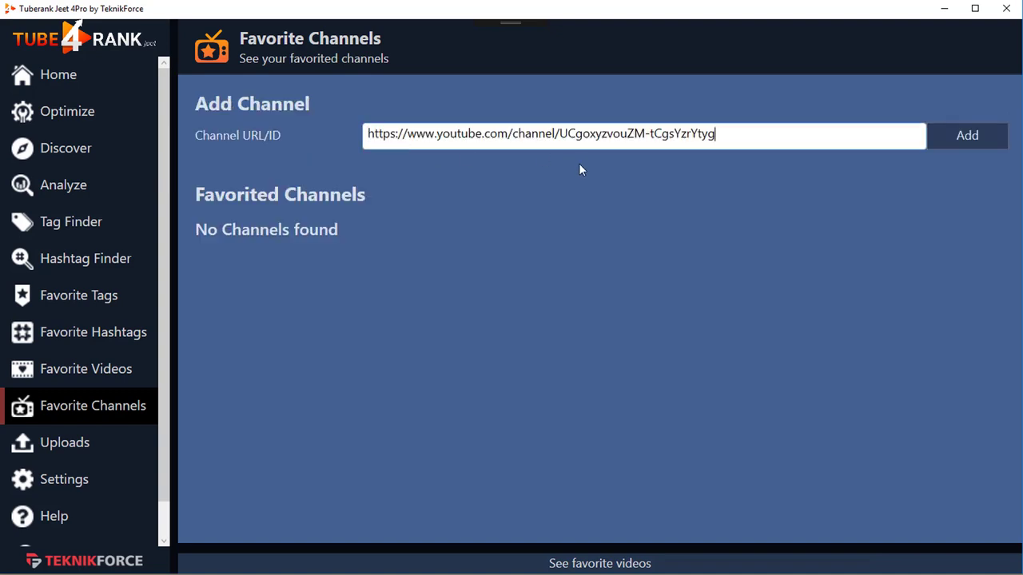
{"action": "left_click", "coordinate": [943, 137]}
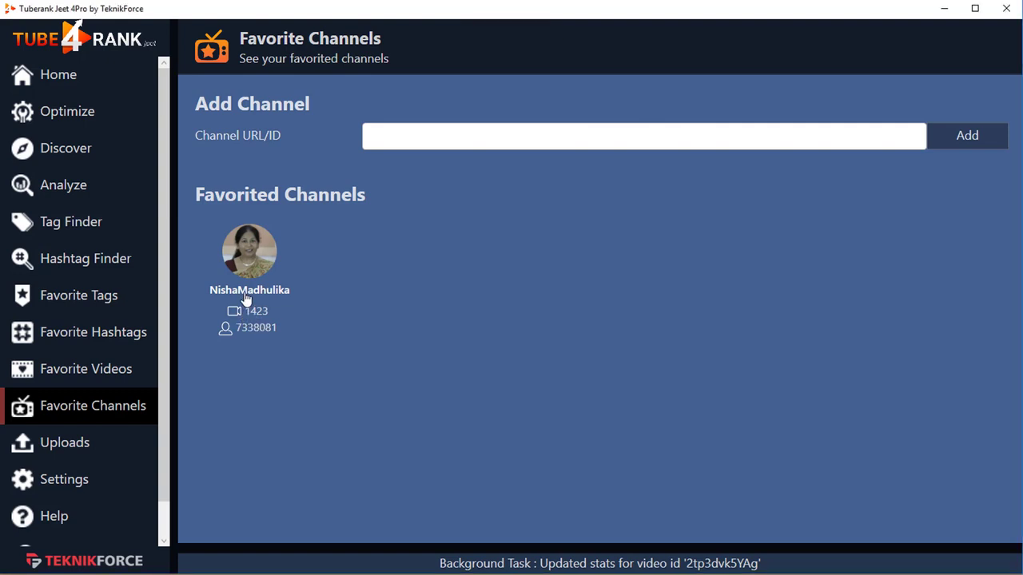
{"action": "right_click", "coordinate": [246, 298]}
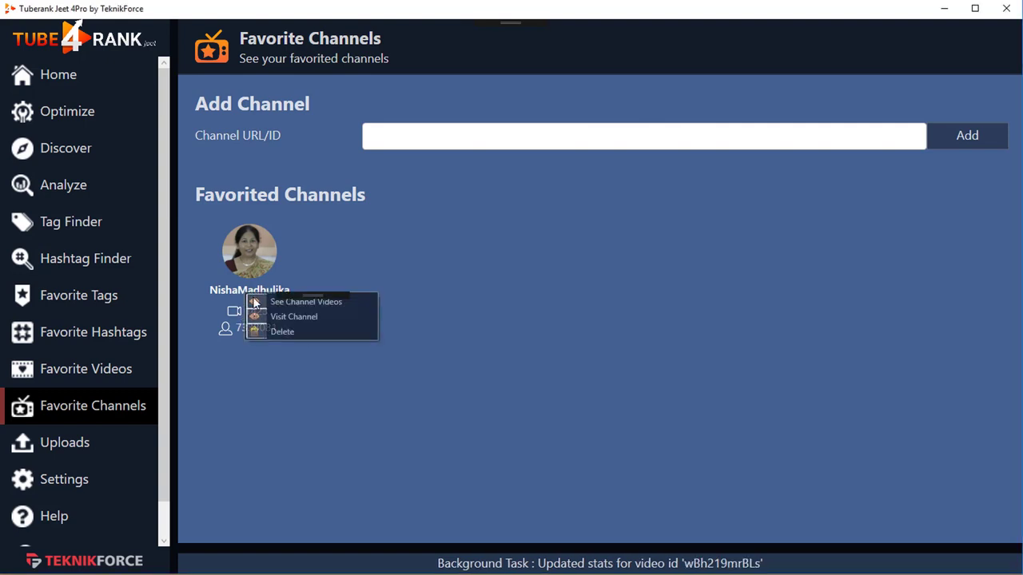
{"action": "left_click", "coordinate": [301, 305]}
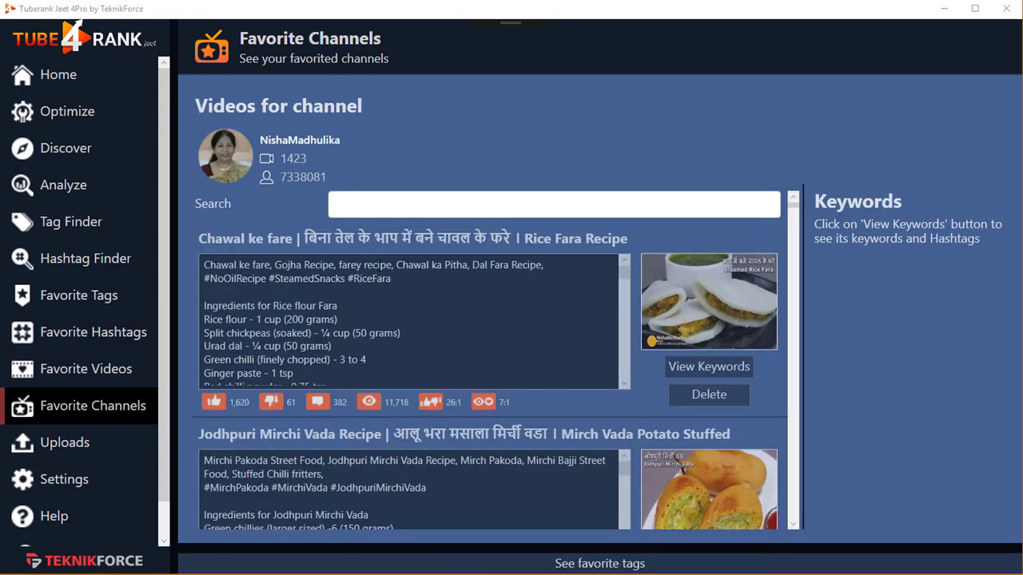
Filter the channel's videos by 'spinach' and view keywords for a spinach recipe
{"action": "left_click", "coordinate": [410, 203]}
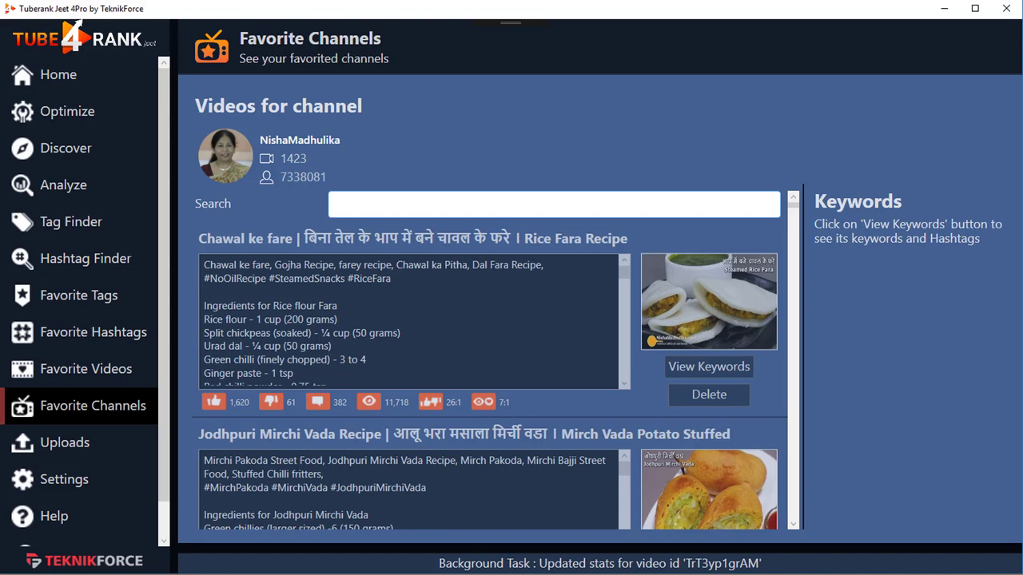
{"action": "type", "text": "spinach"}
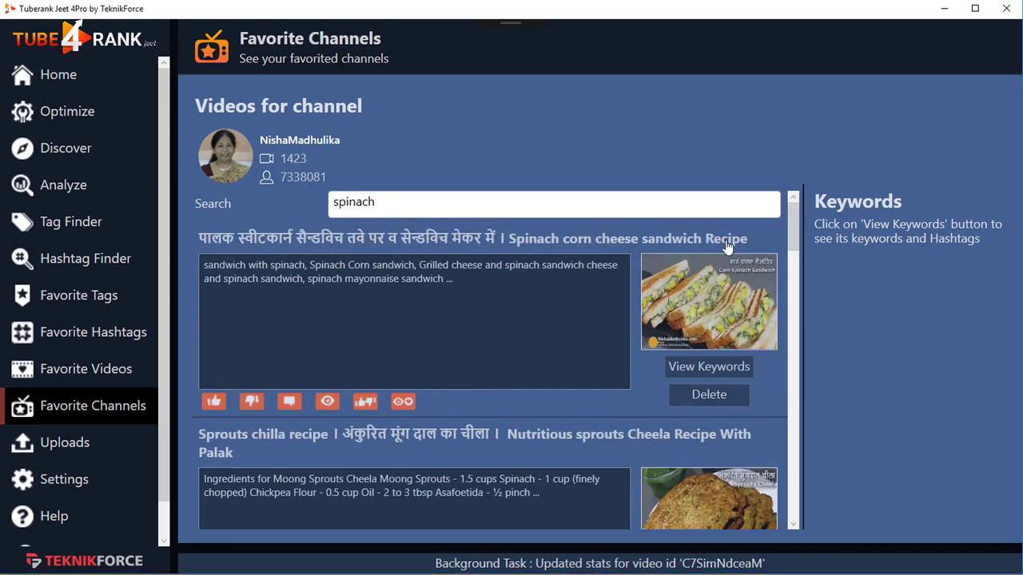
{"action": "right_click", "coordinate": [747, 237]}
{"action": "left_click_drag", "start_coordinate": [791, 218], "coordinate": [806, 313]}
{"action": "left_click", "coordinate": [739, 272]}
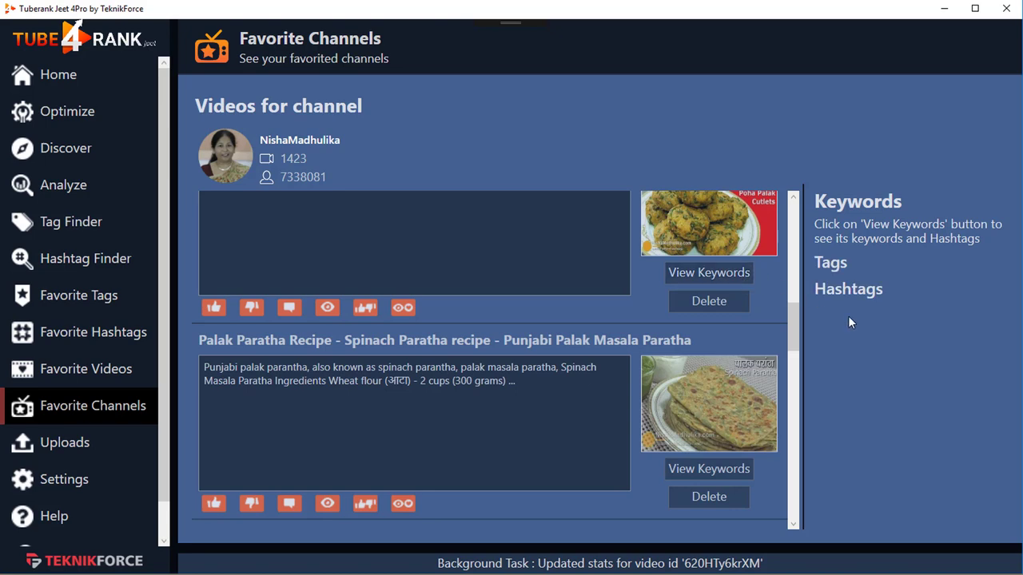
{"action": "scroll", "coordinate": [732, 413], "scroll_direction": "down", "scroll_amount": 1}
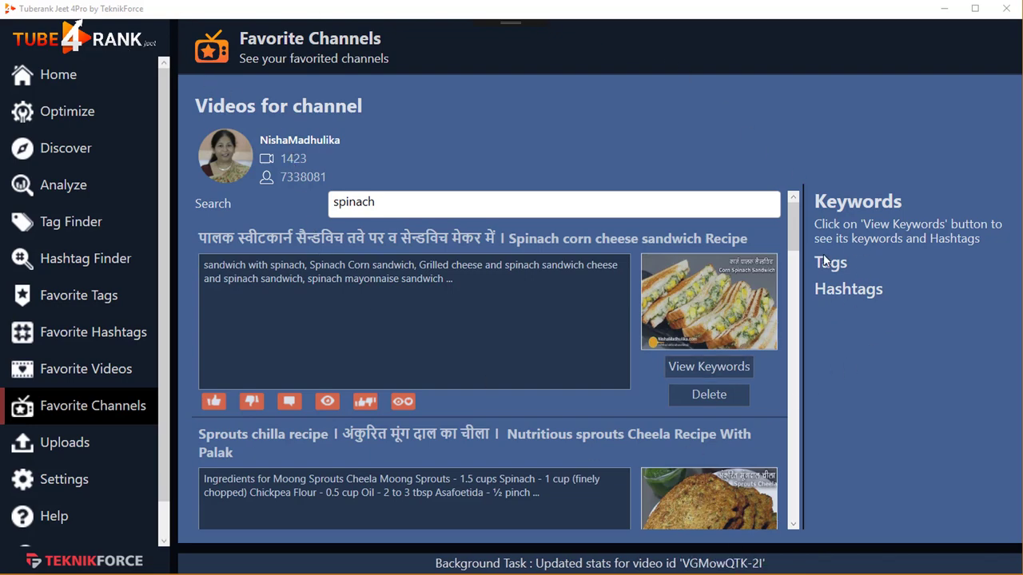
Select the spinach sandwich video's description text, then bring up the Optimize Video panel
{"action": "left_click_drag", "start_coordinate": [789, 220], "coordinate": [792, 249]}
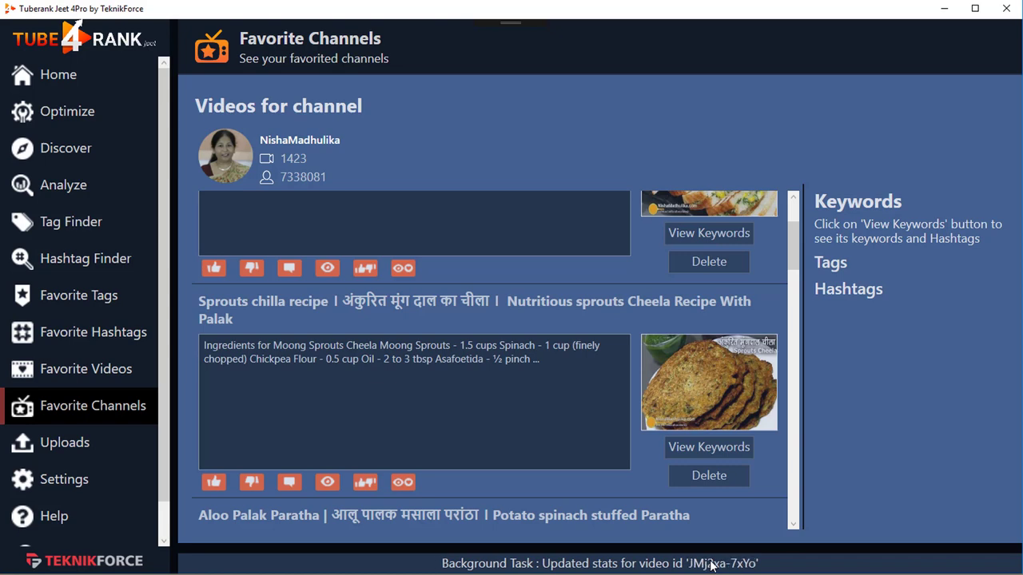
{"action": "scroll", "coordinate": [736, 447], "scroll_direction": "up", "scroll_amount": 3}
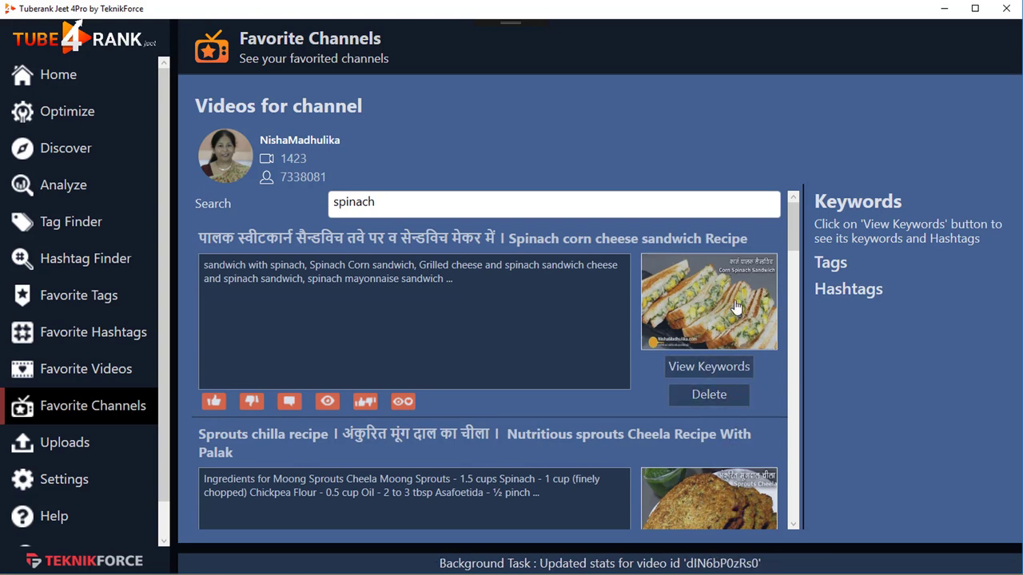
{"action": "left_click_drag", "start_coordinate": [791, 233], "coordinate": [799, 208]}
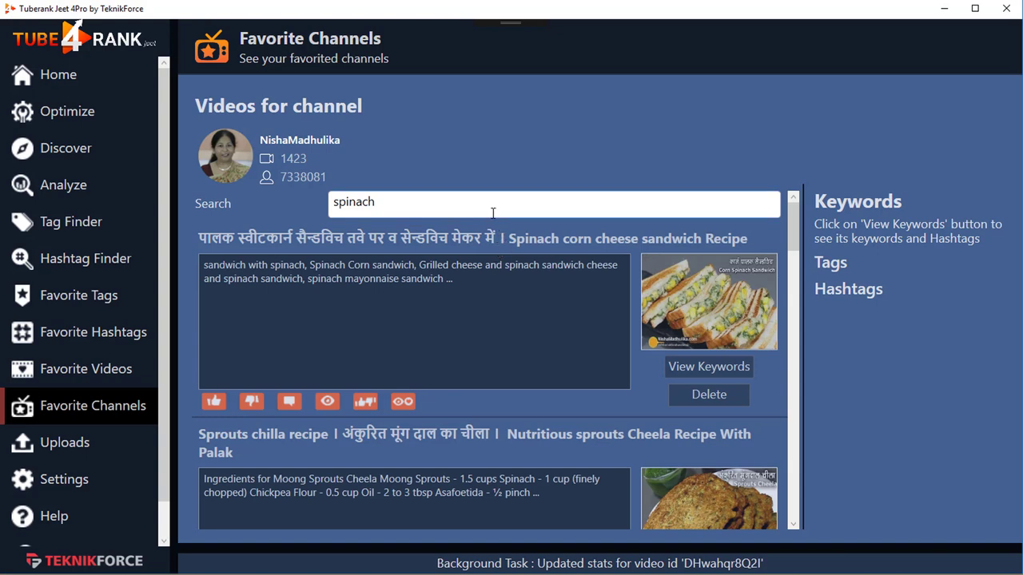
{"action": "left_click_drag", "start_coordinate": [493, 212], "coordinate": [324, 203]}
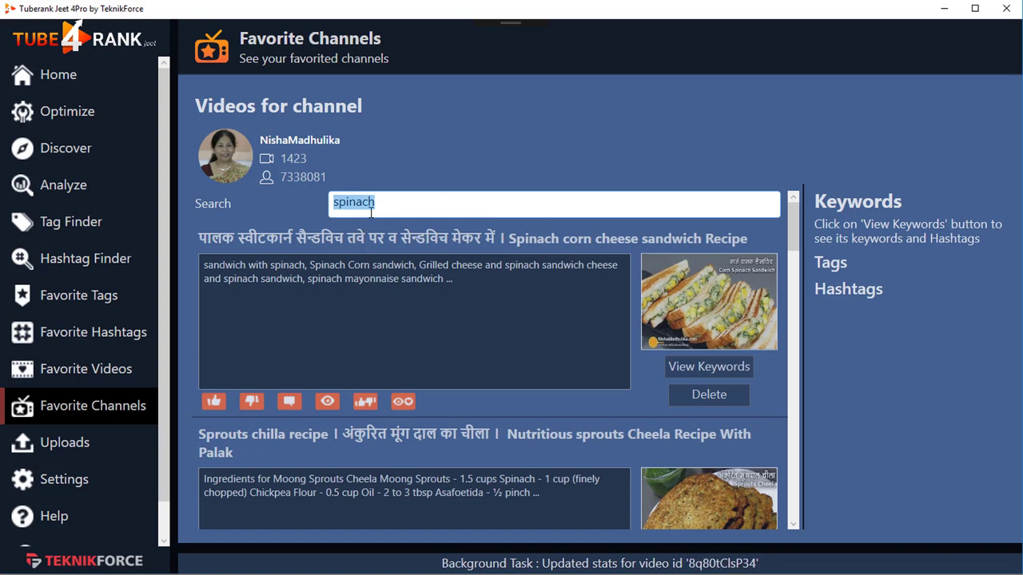
{"action": "left_click_drag", "start_coordinate": [469, 322], "coordinate": [250, 263]}
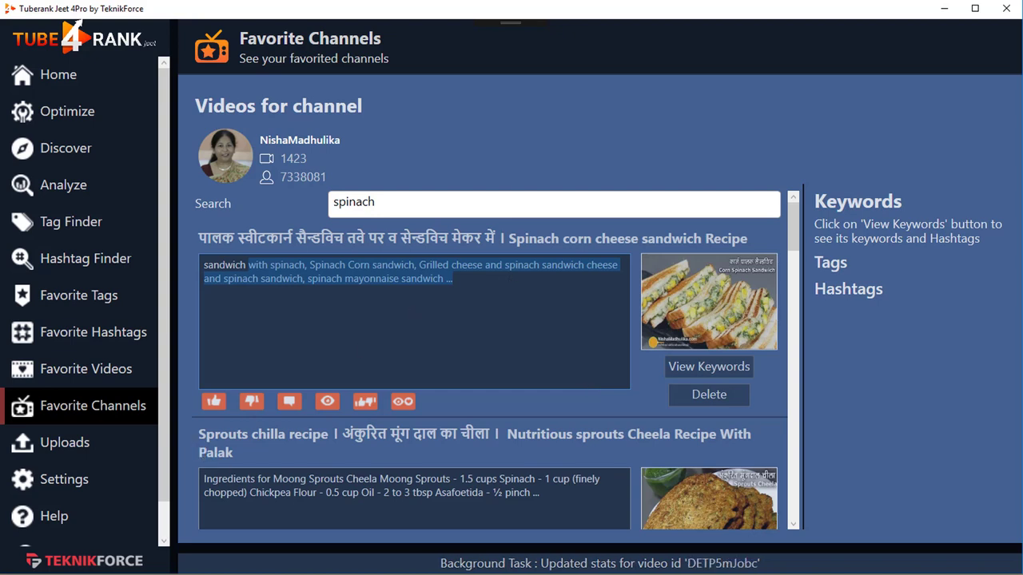
{"action": "left_click", "coordinate": [67, 111]}
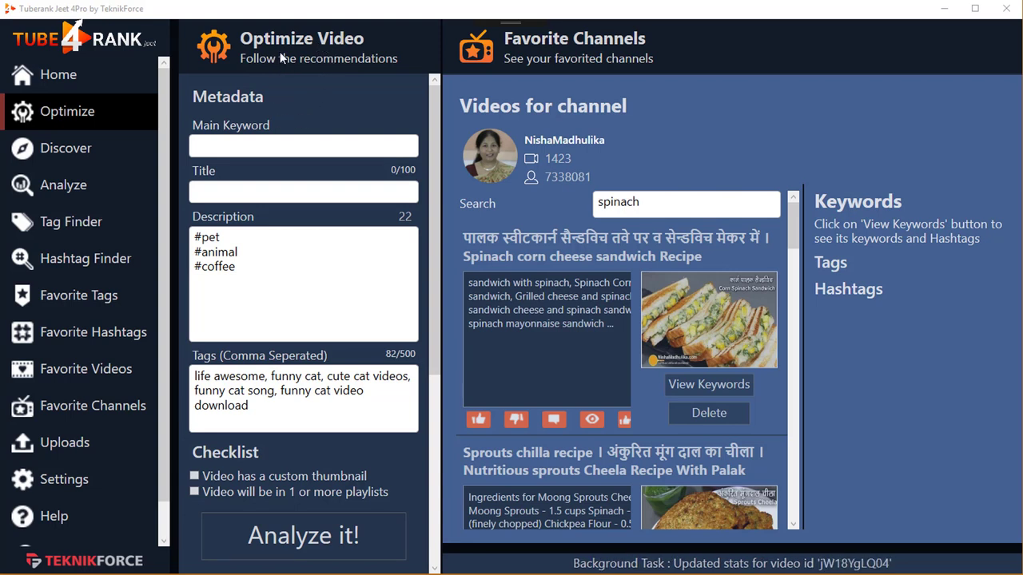
{"action": "scroll", "coordinate": [327, 415], "scroll_direction": "down", "scroll_amount": 3}
{"action": "left_click", "coordinate": [326, 431]}
{"action": "scroll", "coordinate": [328, 410], "scroll_direction": "down", "scroll_amount": 6}
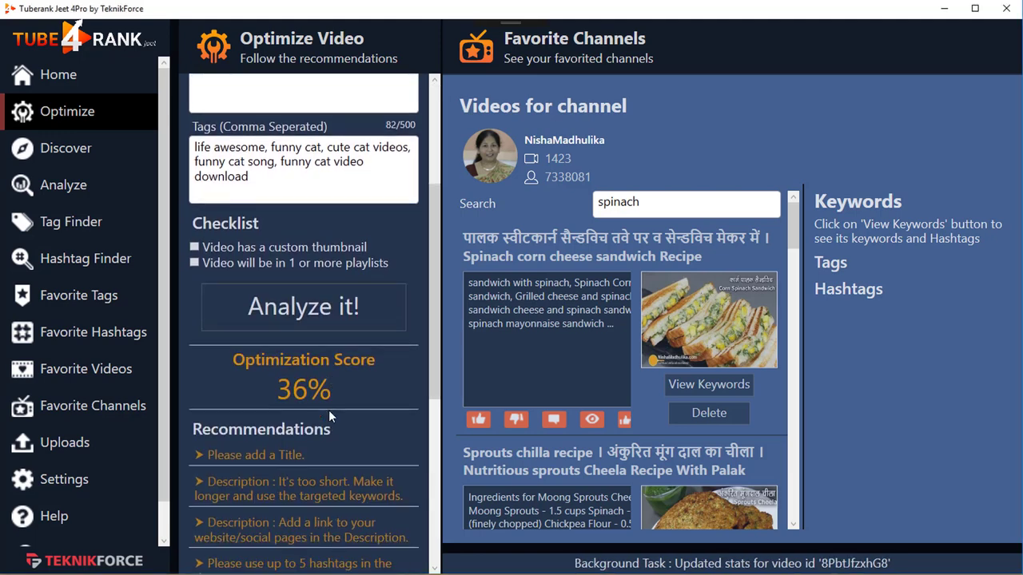
{"action": "scroll", "coordinate": [323, 386], "scroll_direction": "down", "scroll_amount": 6}
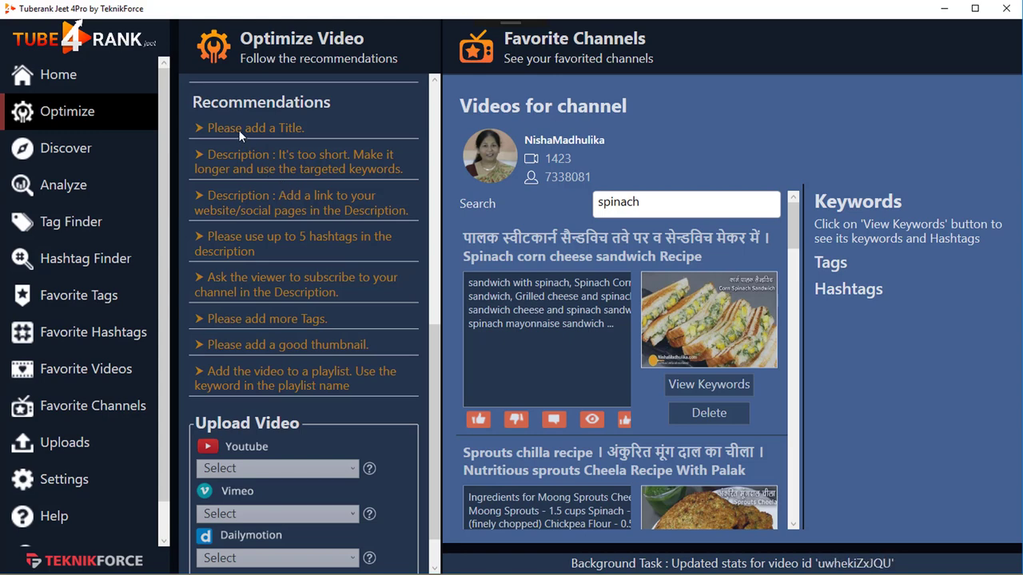
{"action": "scroll", "coordinate": [289, 352], "scroll_direction": "up", "scroll_amount": 14}
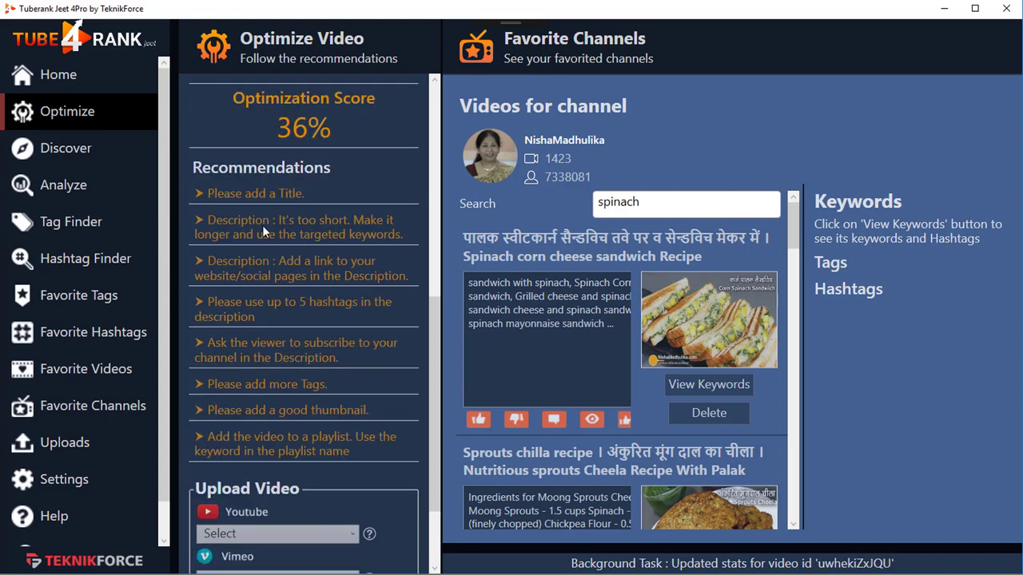
{"action": "scroll", "coordinate": [290, 170], "scroll_direction": "up", "scroll_amount": 2}
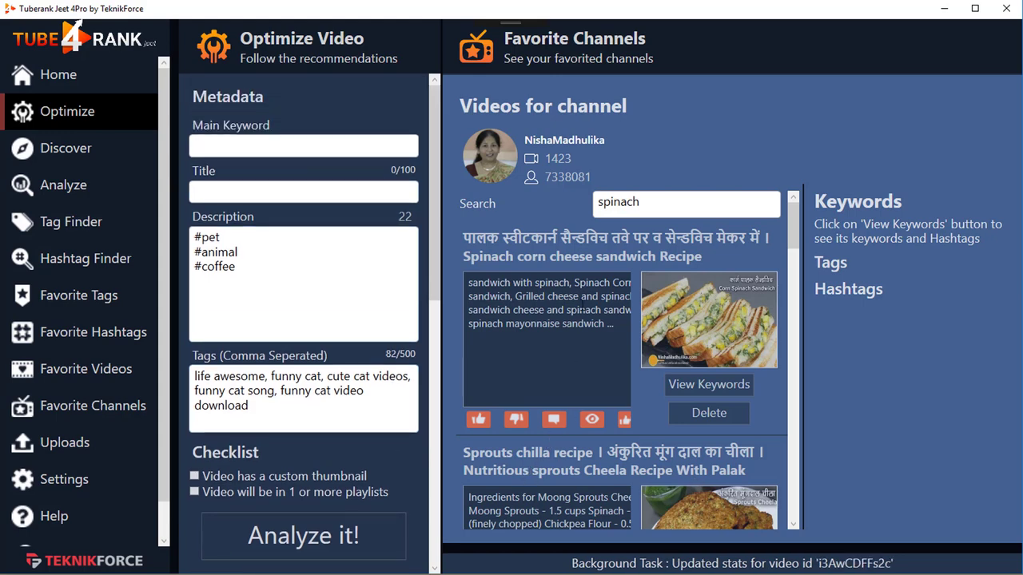
Copy the spinach sandwich video title into the Main Keyword field
{"action": "right_click", "coordinate": [596, 264]}
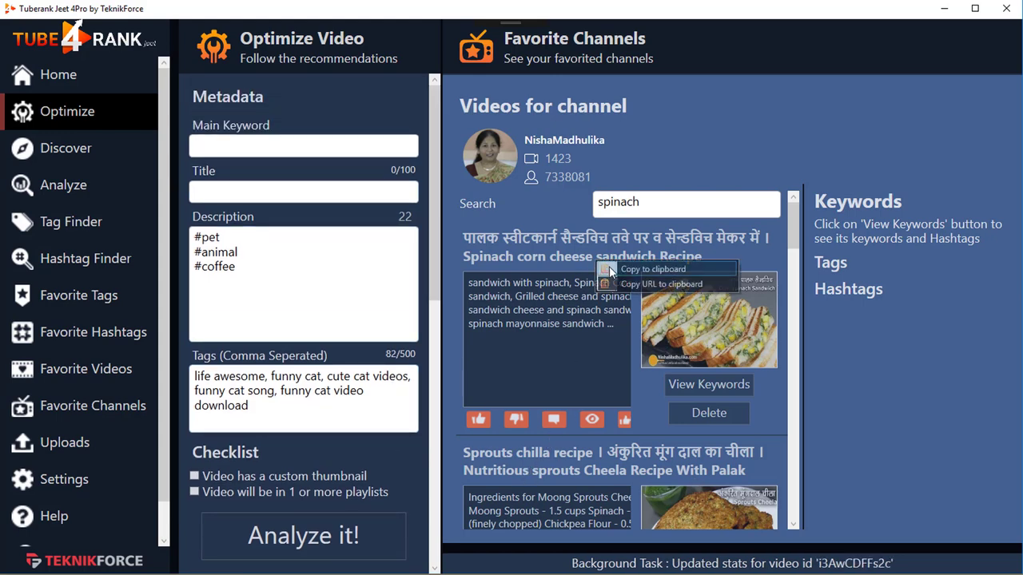
{"action": "left_click", "coordinate": [609, 268]}
{"action": "left_click", "coordinate": [339, 143]}
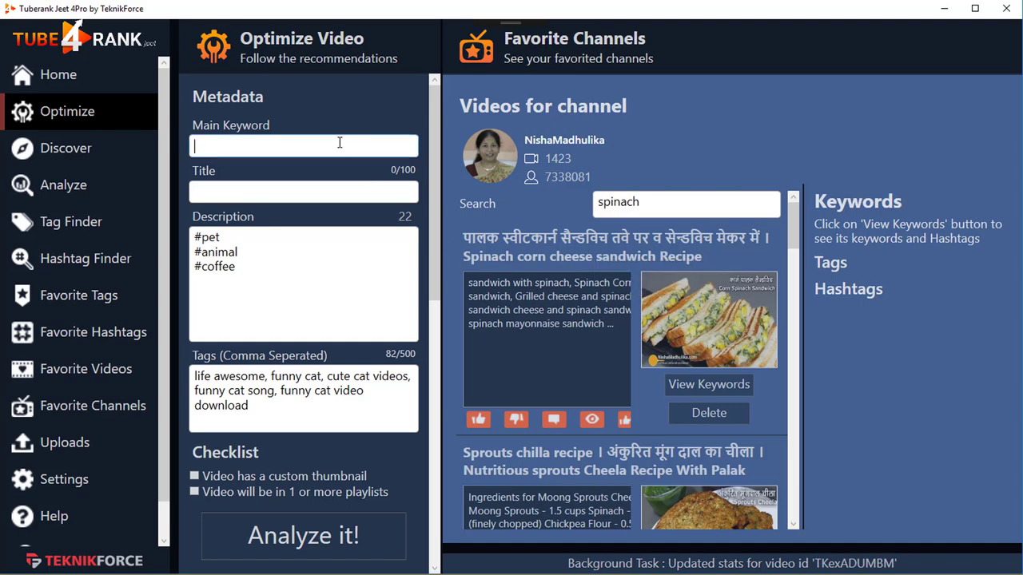
{"action": "key", "text": "ctrl+v"}
{"action": "triple_click", "coordinate": [291, 146]}
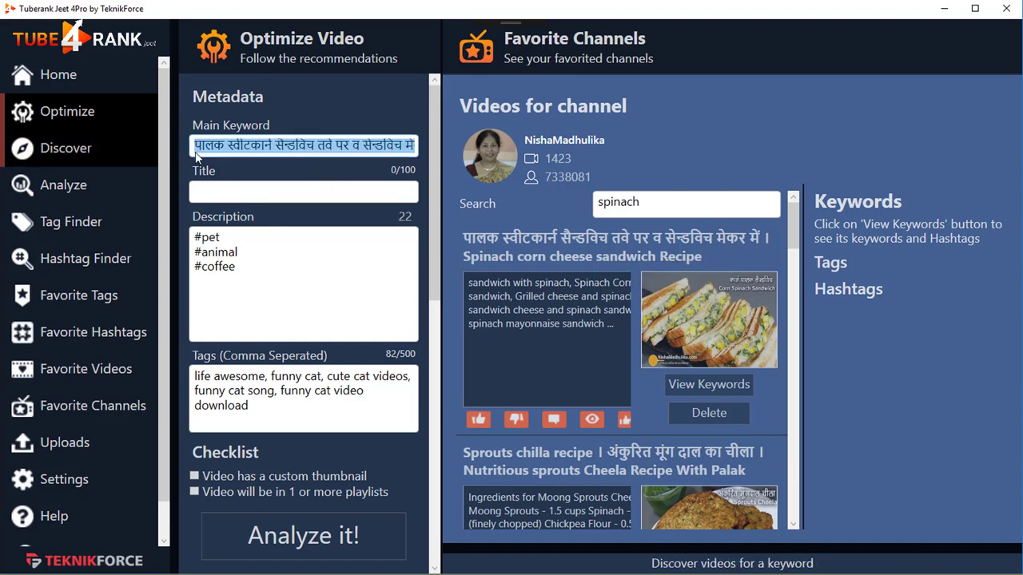
{"action": "left_click", "coordinate": [287, 147]}
{"action": "key", "text": "End"}
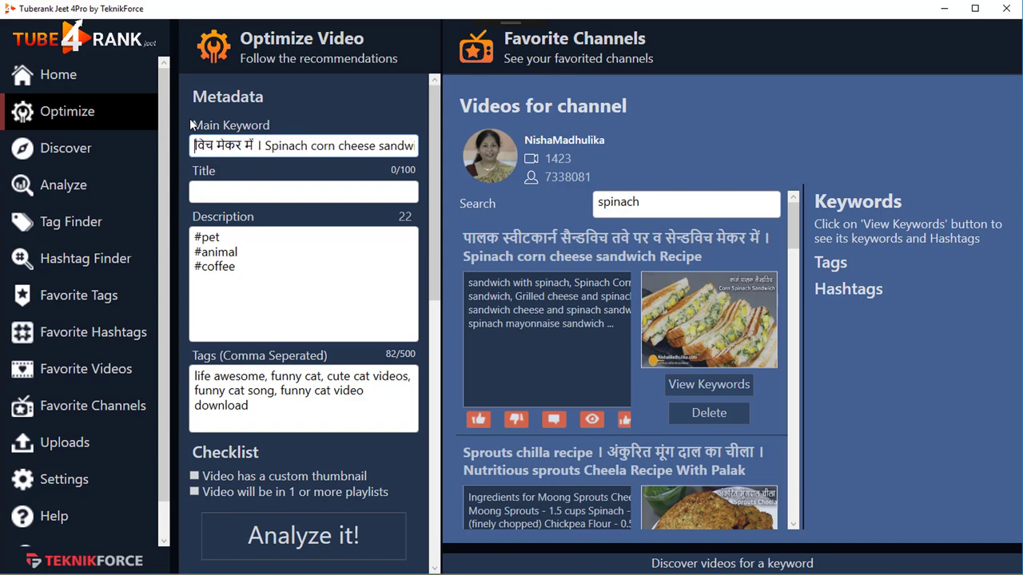
Edit the keyword to read 'Tasty Spinach corn cheese Sandwich! Fast recipe'
{"action": "left_click_drag", "start_coordinate": [263, 149], "coordinate": [77, 130]}
{"action": "key", "text": "BackSpace"}
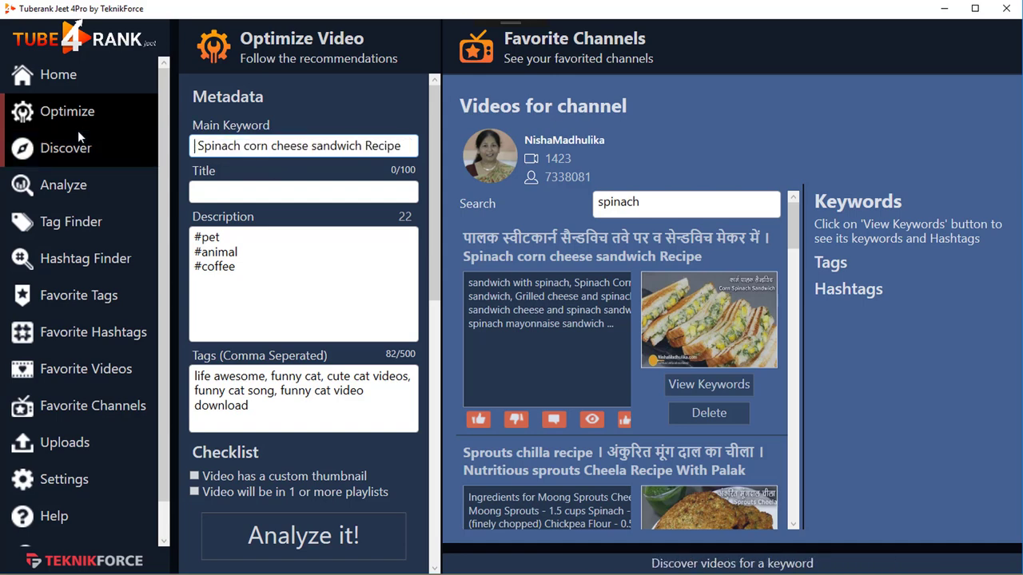
{"action": "type", "text": "Tasy"}
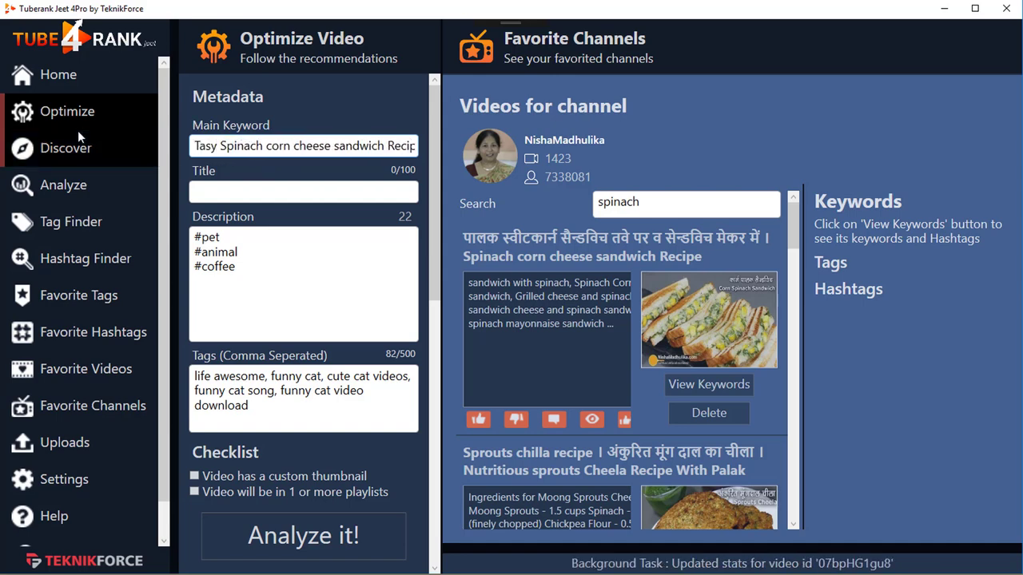
{"action": "key", "text": "Left"}
{"action": "key", "text": "Left"}
{"action": "type", "text": "t"}
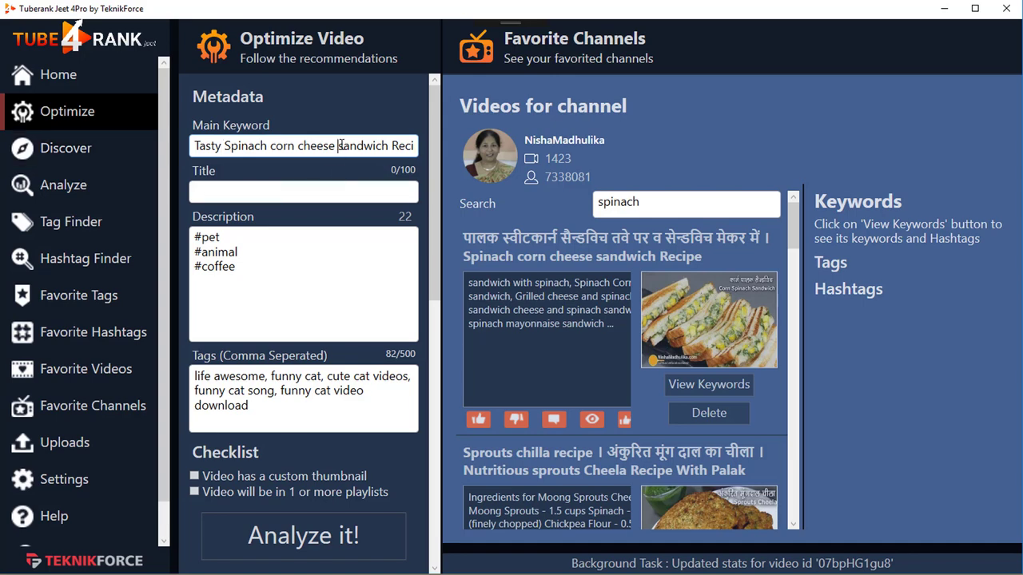
{"action": "left_click_drag", "start_coordinate": [339, 145], "coordinate": [617, 150]}
{"action": "type", "text": "San"}
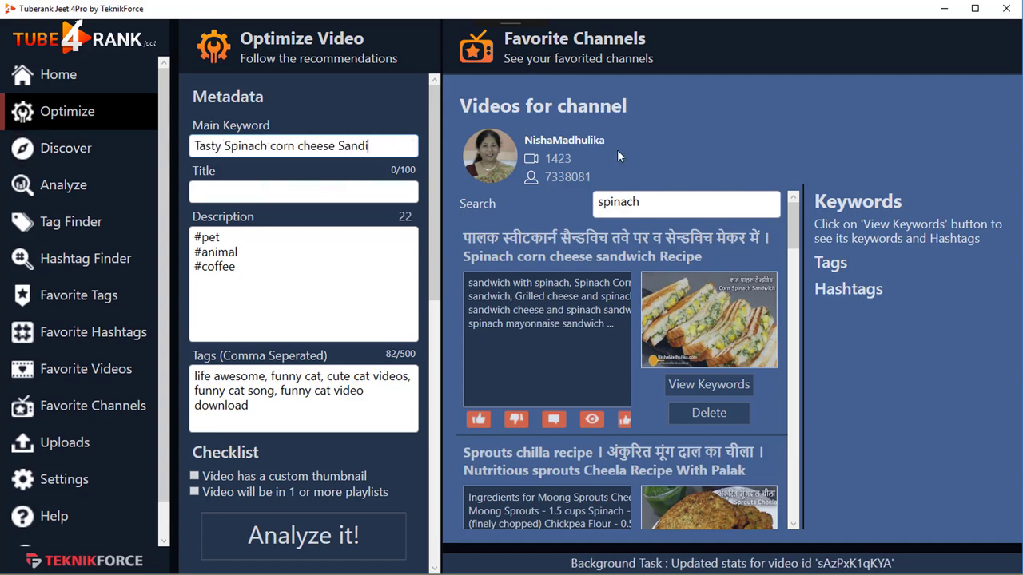
{"action": "type", "text": "dwich! "}
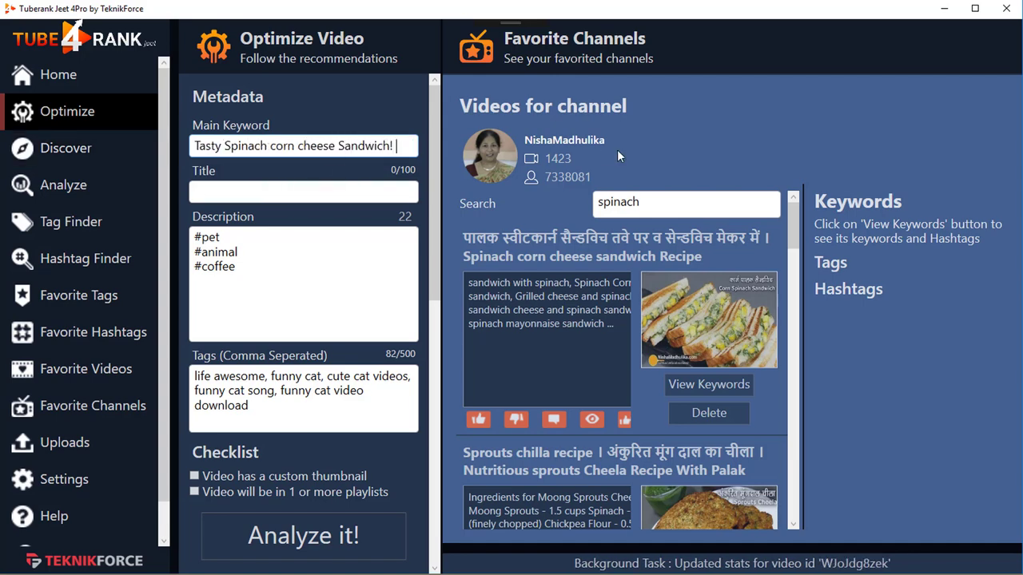
{"action": "type", "text": "Fast recipe!"}
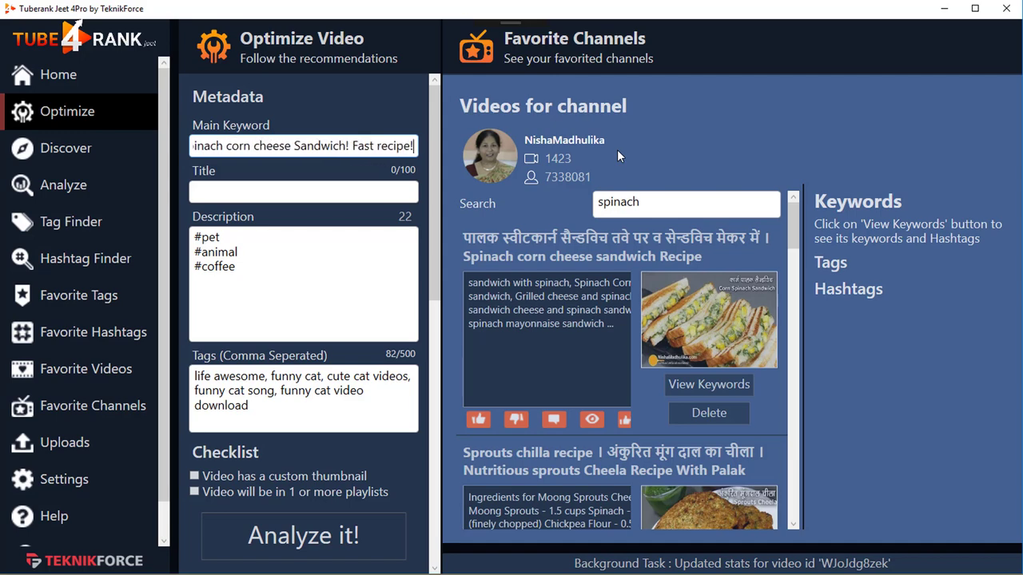
{"action": "key", "text": "BackSpace"}
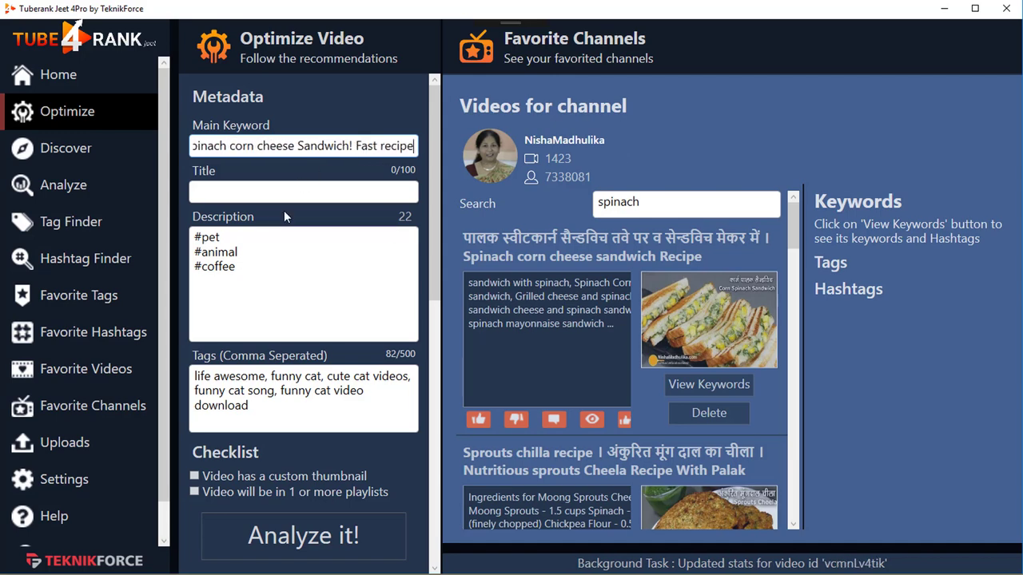
Move the Main Keyword text into the Title field (47/100)
{"action": "scroll", "coordinate": [285, 258], "scroll_direction": "down", "scroll_amount": 1}
{"action": "scroll", "coordinate": [297, 199], "scroll_direction": "up", "scroll_amount": 1}
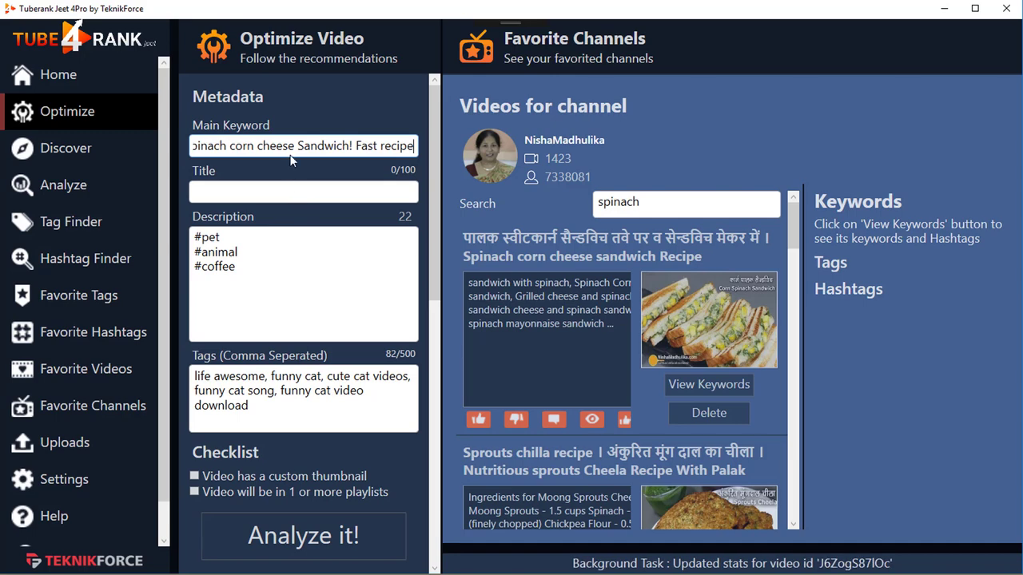
{"action": "key", "text": "ctrl+a"}
{"action": "key", "text": "ctrl+x"}
{"action": "left_click", "coordinate": [279, 191]}
{"action": "key", "text": "ctrl+v"}
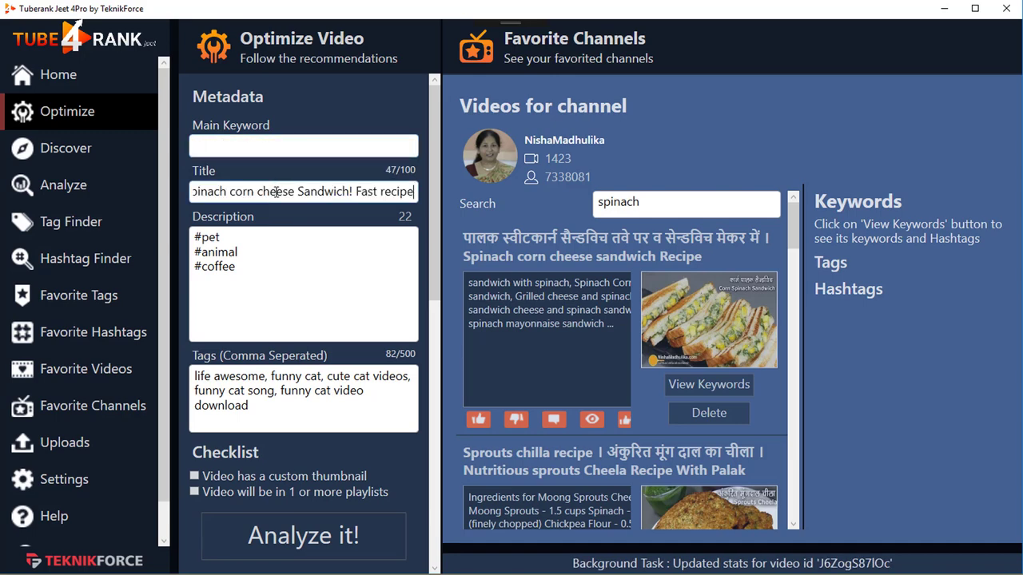
{"action": "scroll", "coordinate": [256, 255], "scroll_direction": "down", "scroll_amount": 2}
{"action": "left_click_drag", "start_coordinate": [248, 207], "coordinate": [185, 170]}
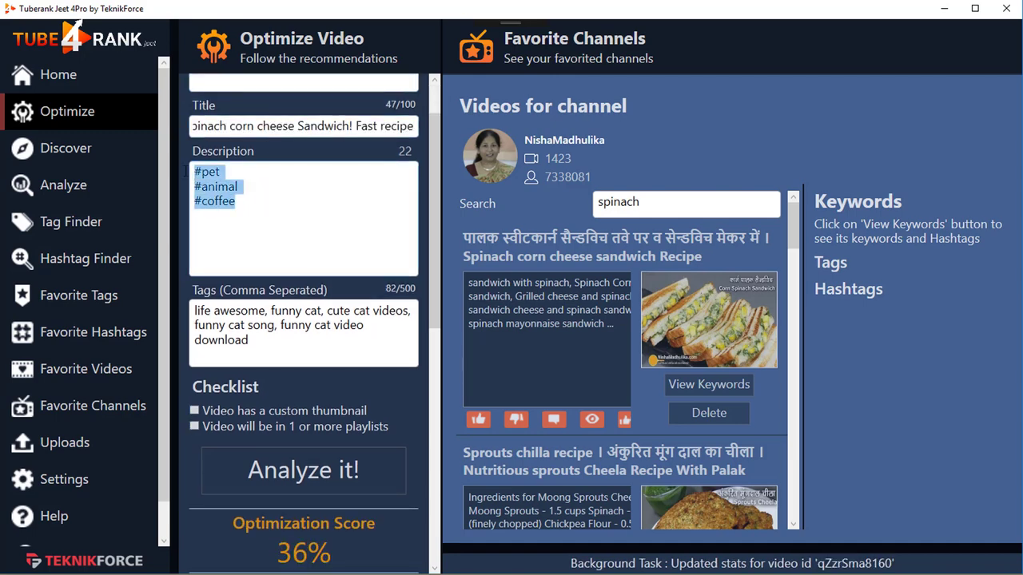
Re-analyze the video, raising the optimization score to 67%
{"action": "scroll", "coordinate": [269, 272], "scroll_direction": "down", "scroll_amount": 3}
{"action": "left_click", "coordinate": [303, 370]}
{"action": "scroll", "coordinate": [298, 383], "scroll_direction": "down", "scroll_amount": 5}
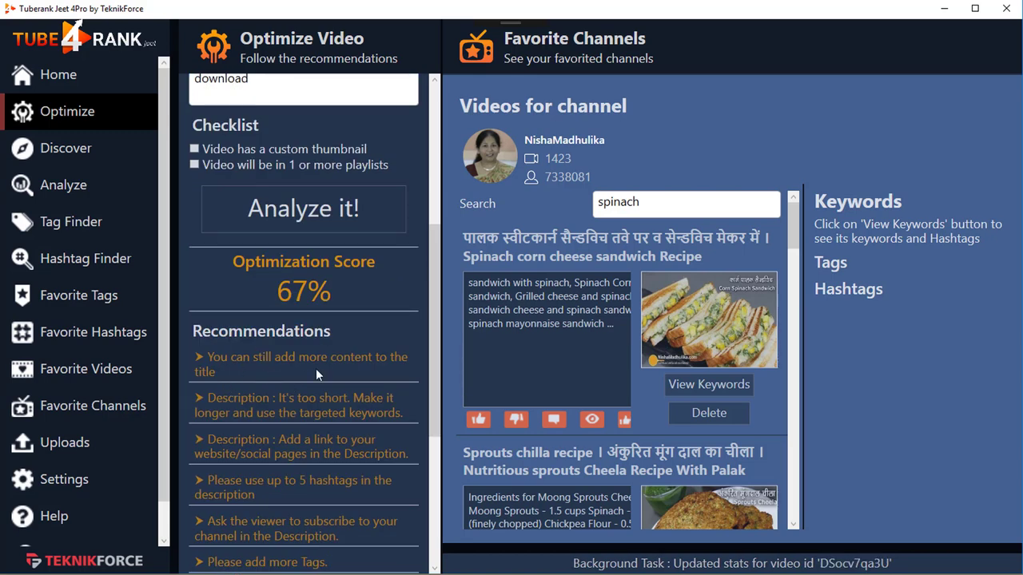
{"action": "scroll", "coordinate": [292, 399], "scroll_direction": "up", "scroll_amount": 8}
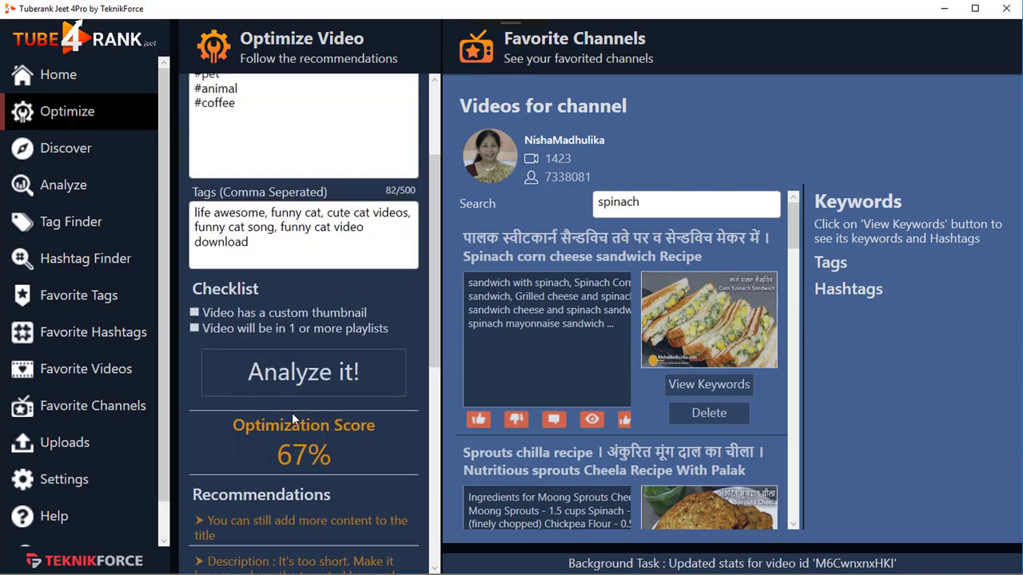
{"action": "scroll", "coordinate": [596, 303], "scroll_direction": "down", "scroll_amount": 1}
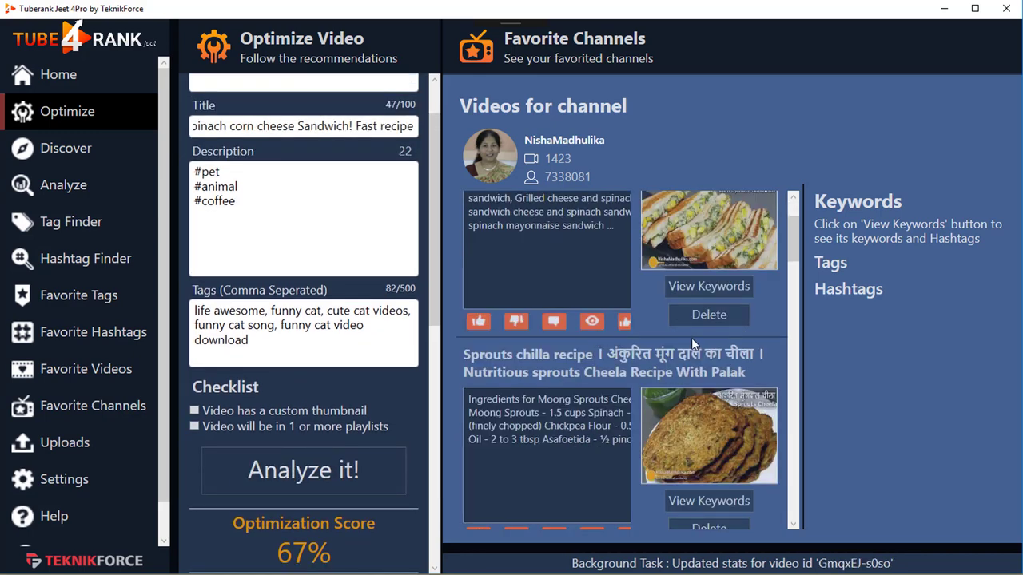
{"action": "scroll", "coordinate": [598, 316], "scroll_direction": "down", "scroll_amount": 2}
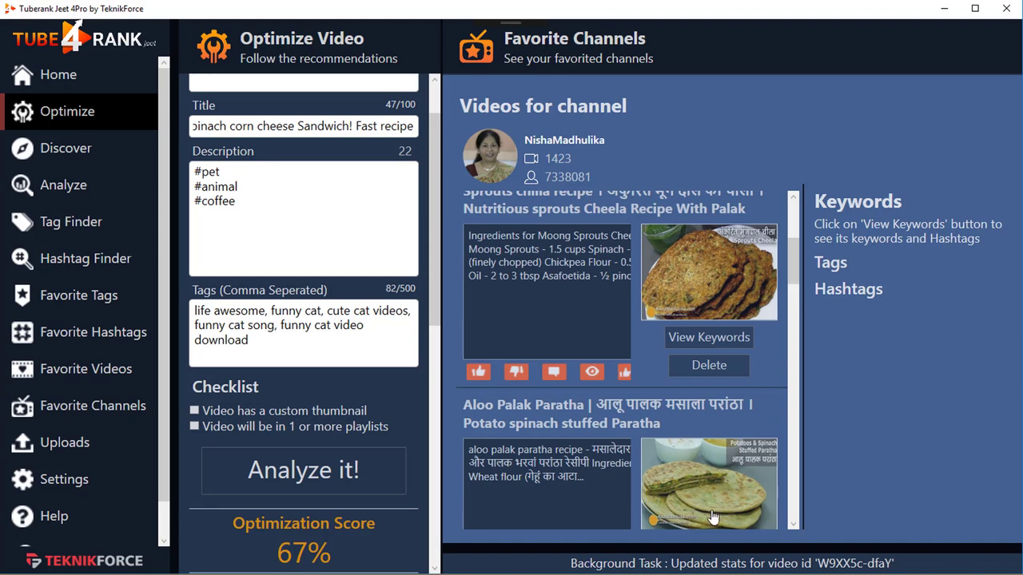
Paste the sprouts chilla video title into the Pastebox
{"action": "left_click", "coordinate": [747, 558]}
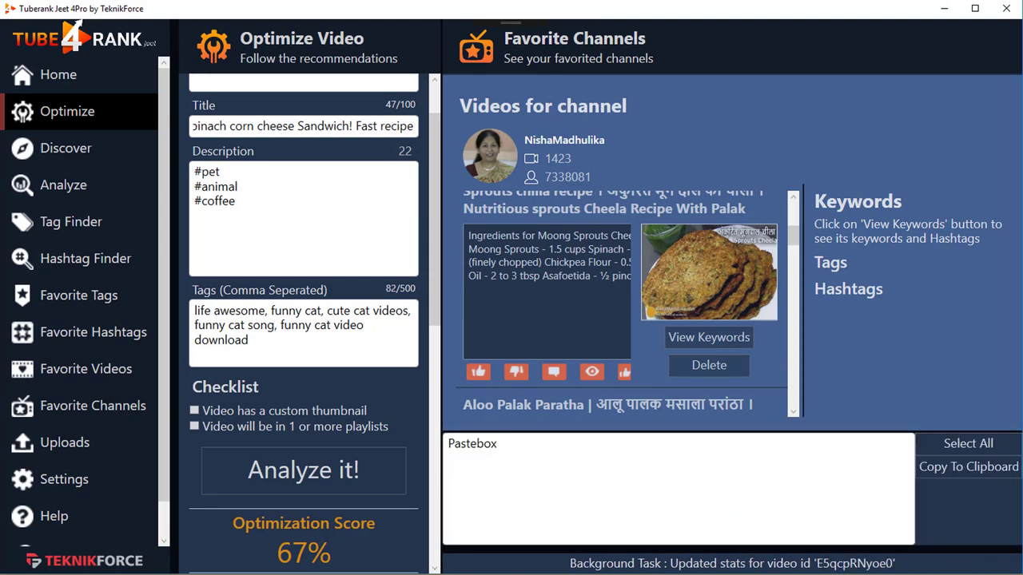
{"action": "left_click", "coordinate": [764, 559]}
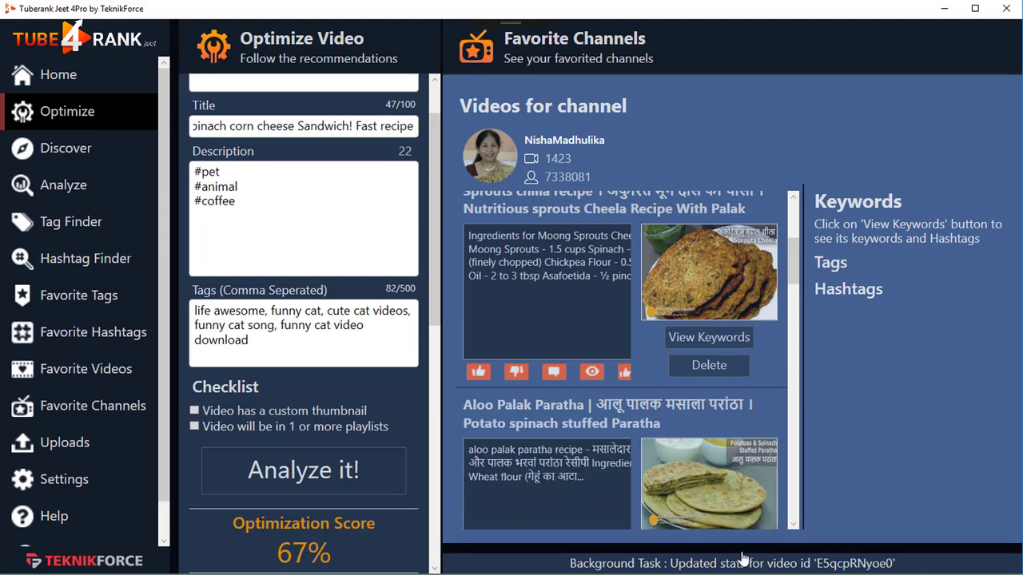
{"action": "left_click", "coordinate": [743, 557]}
{"action": "key", "text": "ctrl+a"}
{"action": "key", "text": "ctrl+v"}
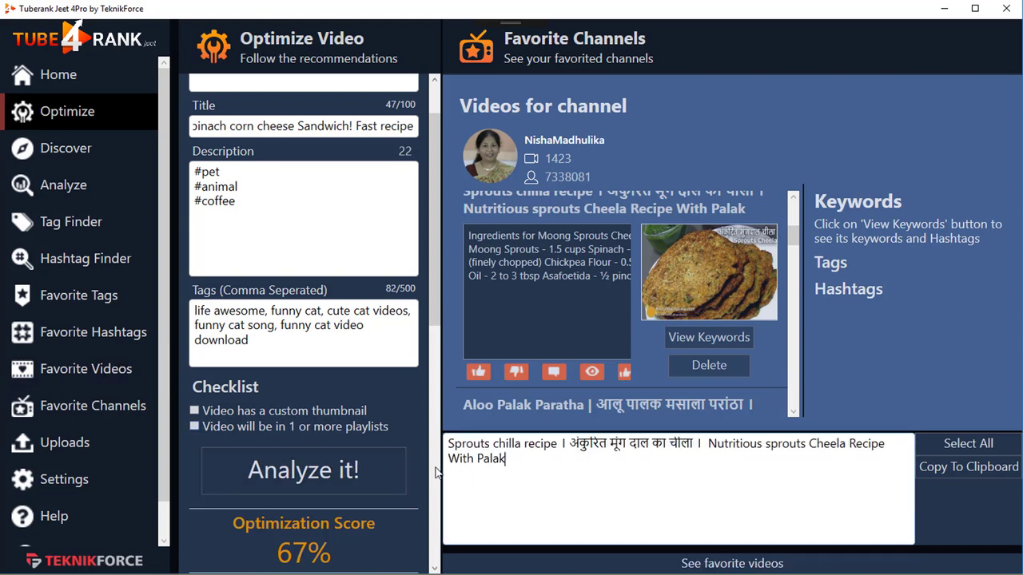
{"action": "key", "text": "ctrl+a"}
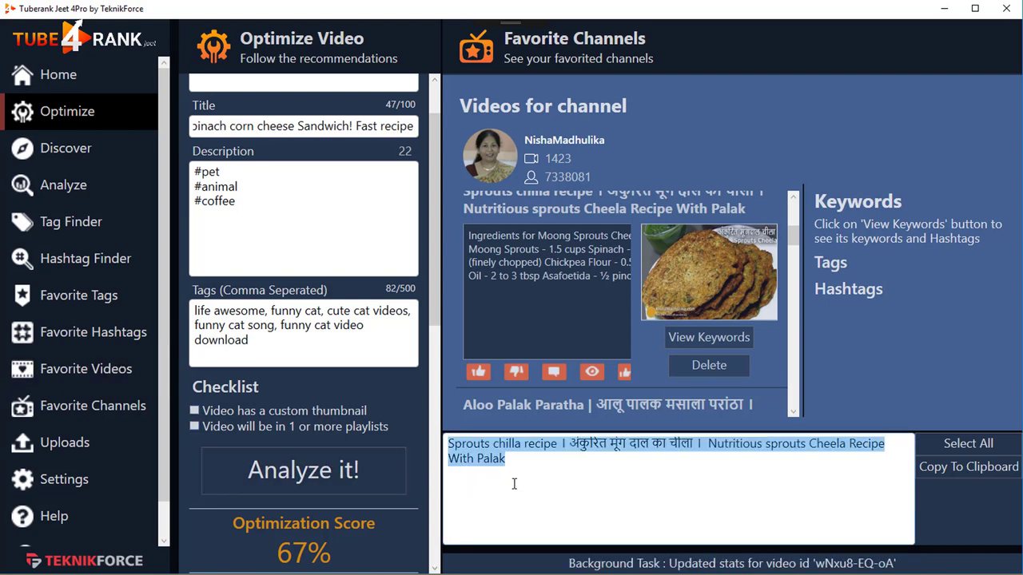
{"action": "left_click", "coordinate": [563, 465]}
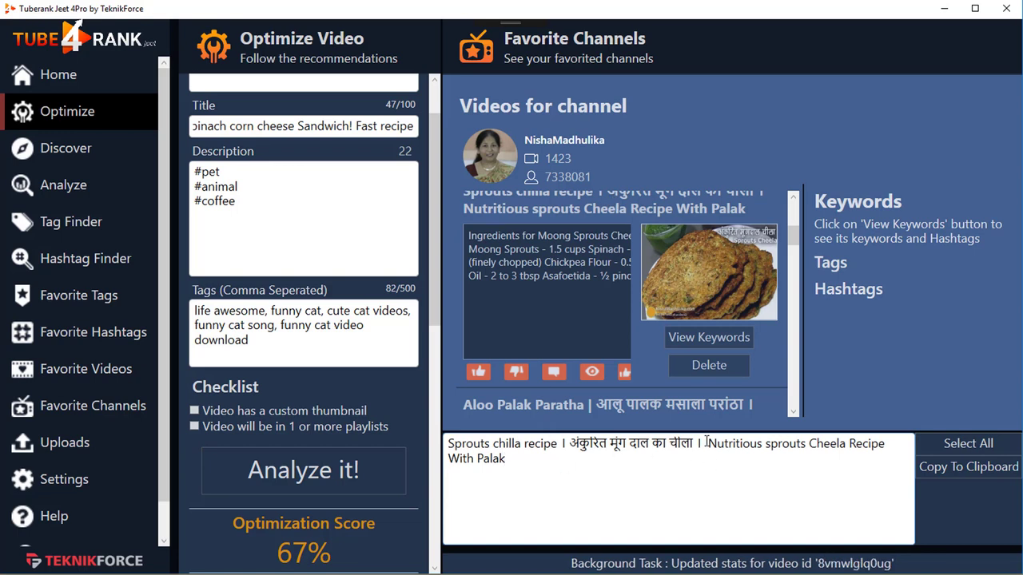
Trim the Pastebox text down to 'Nutritious Recipe with spinach'
{"action": "left_click_drag", "start_coordinate": [707, 443], "coordinate": [337, 365]}
{"action": "key", "text": "BackSpace"}
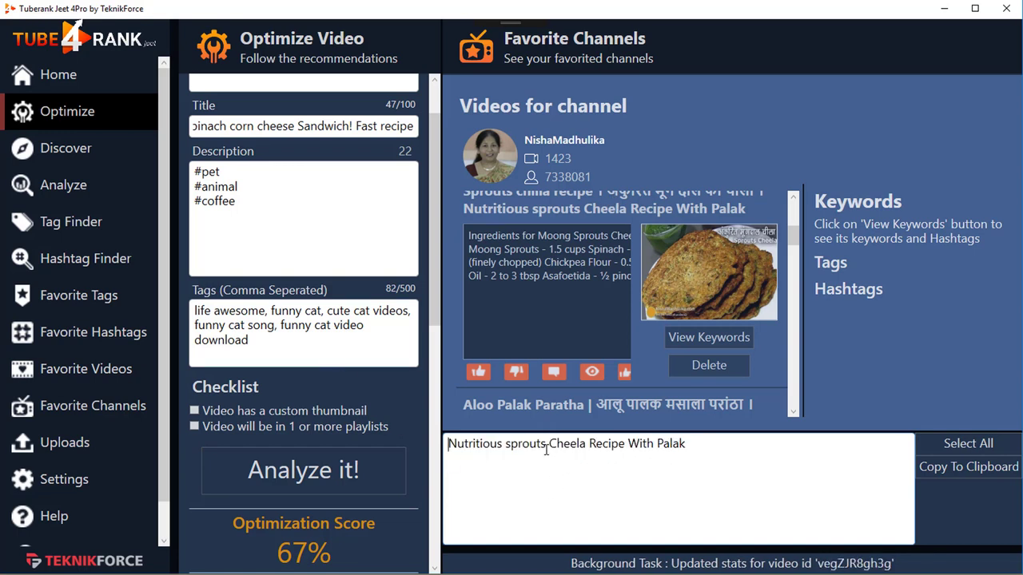
{"action": "double_click", "coordinate": [545, 446]}
{"action": "key", "text": "BackSpace"}
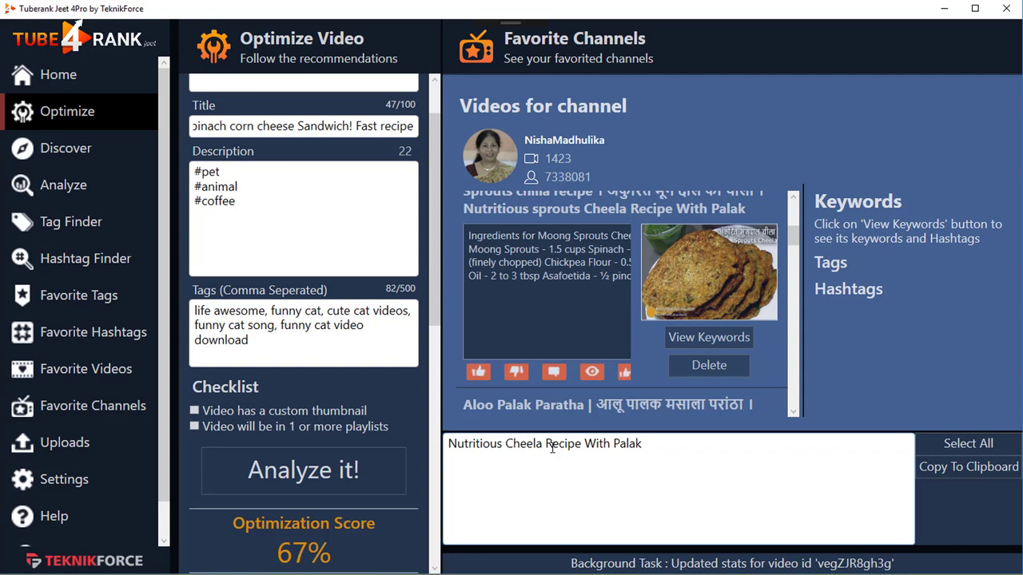
{"action": "double_click", "coordinate": [512, 445]}
{"action": "key", "text": "BackSpace"}
{"action": "key", "text": "BackSpace"}
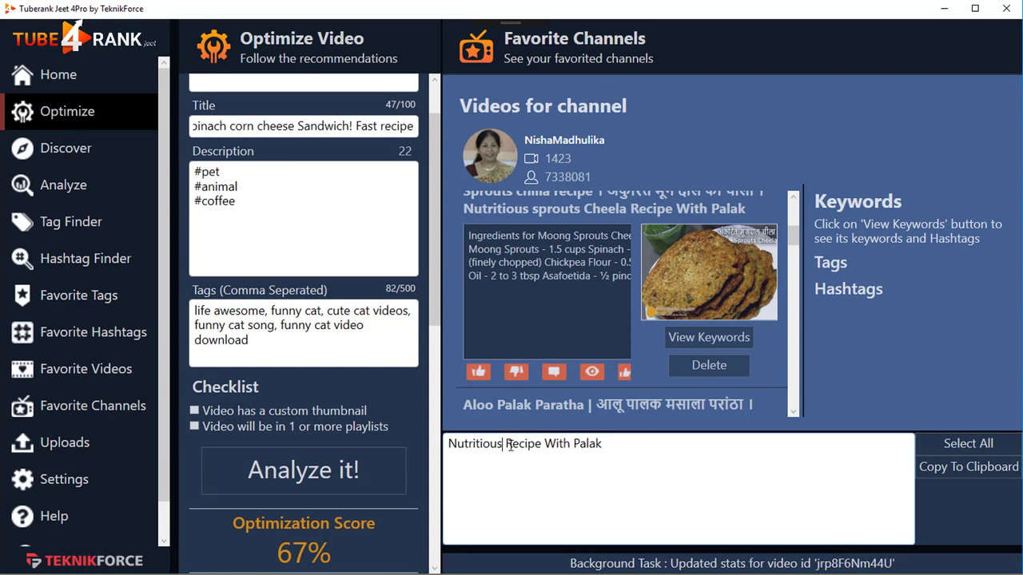
{"action": "left_click_drag", "start_coordinate": [546, 451], "coordinate": [678, 440]}
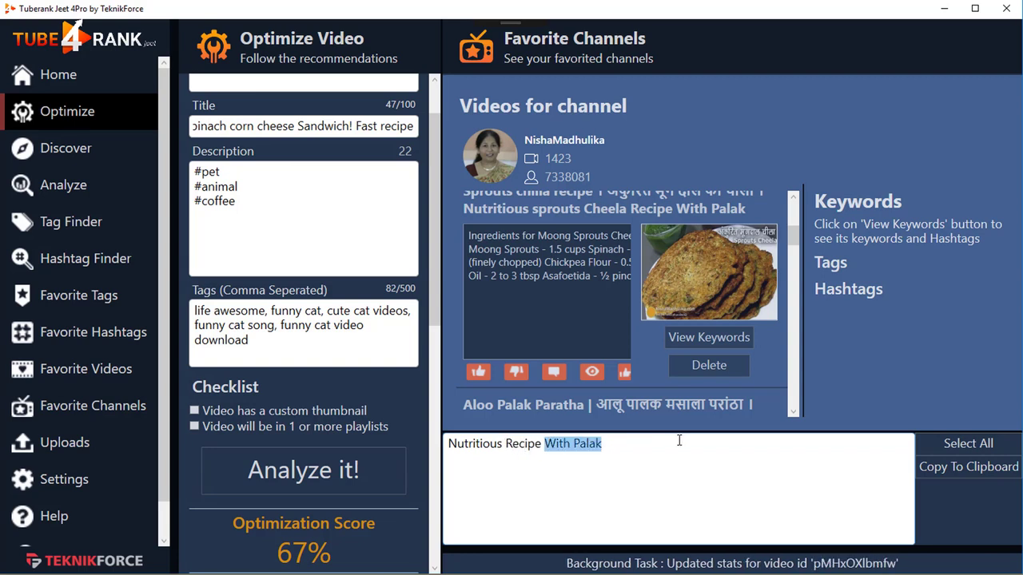
{"action": "type", "text": "with spi"}
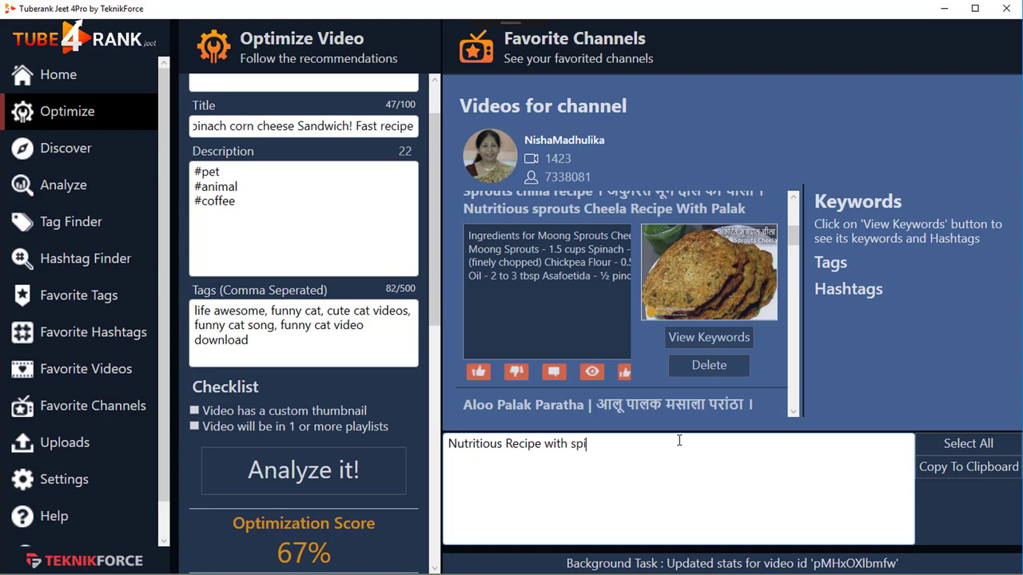
{"action": "type", "text": "nach"}
{"action": "key", "text": "ctrl+a"}
{"action": "key", "text": "BackSpace"}
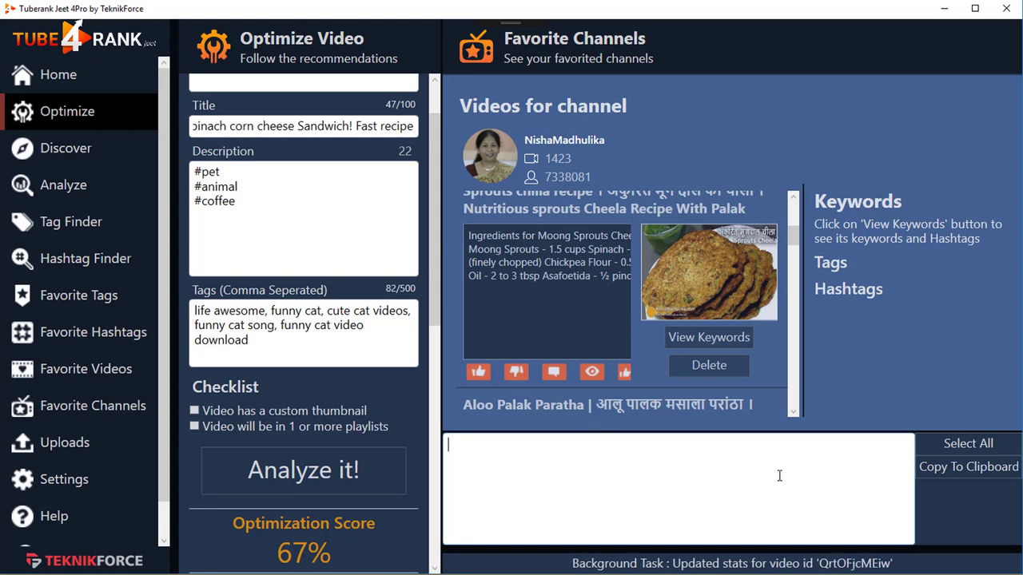
Append ', Nutritious Recipe with spinach' to the title and re-analyze for 71%
{"action": "double_click", "coordinate": [396, 126]}
{"action": "left_click", "coordinate": [416, 126]}
{"action": "key", "text": "ctrl+v"}
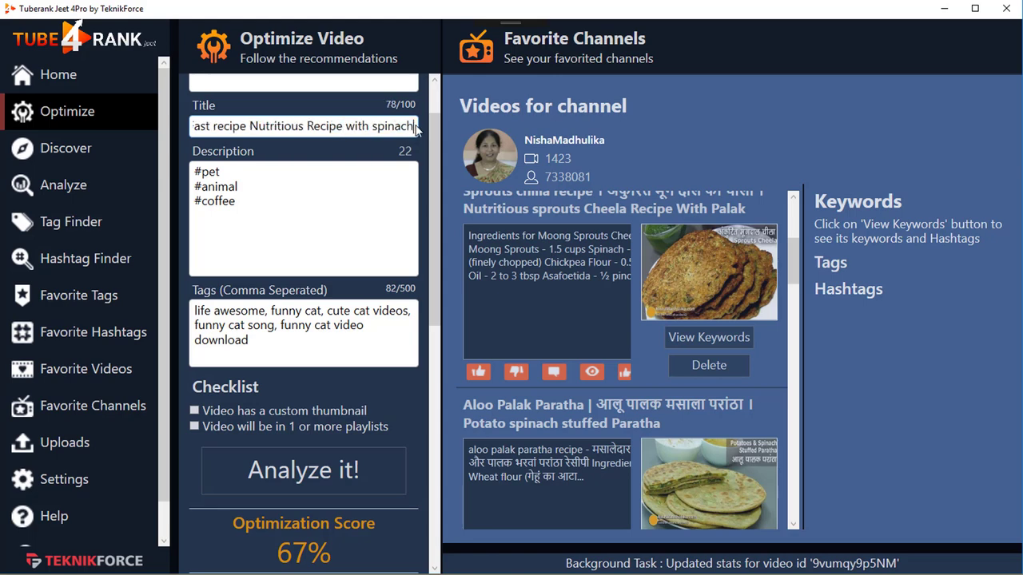
{"action": "left_click", "coordinate": [250, 126]}
{"action": "type", "text": ","}
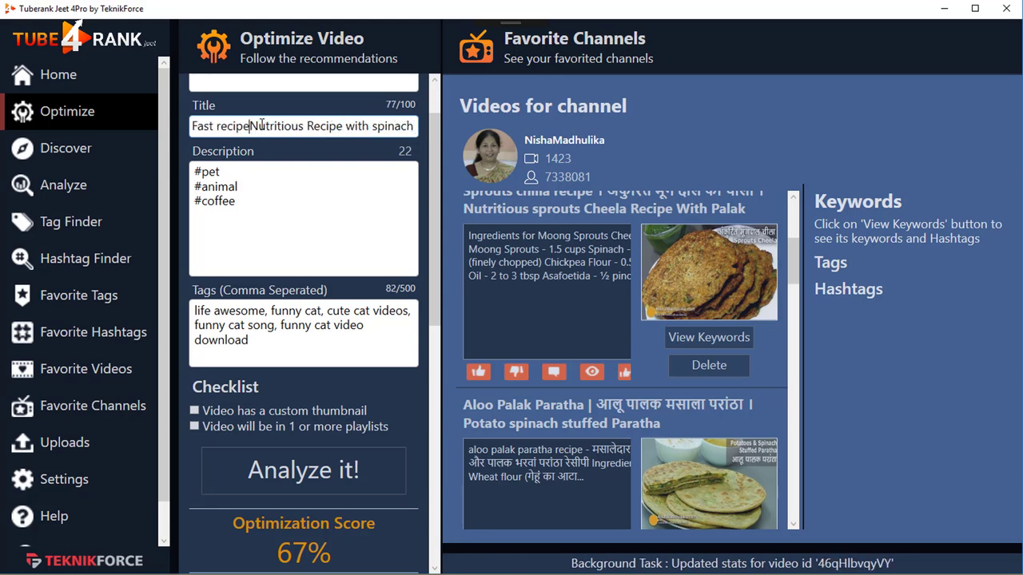
{"action": "left_click", "coordinate": [323, 470]}
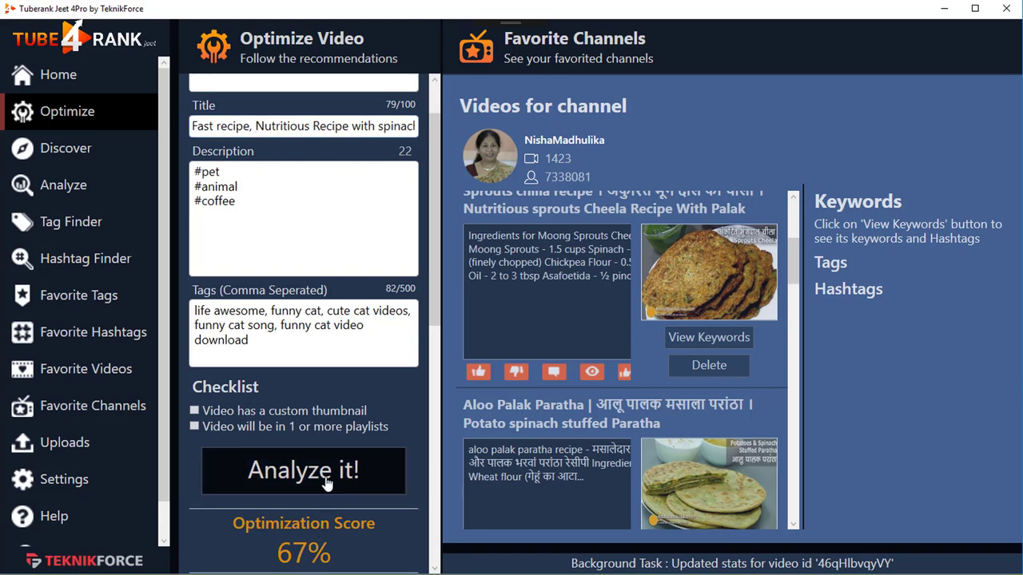
{"action": "scroll", "coordinate": [325, 448], "scroll_direction": "down", "scroll_amount": 2}
Copy the Moong Sprouts Cheela description into the Description, separated from the hashtags
{"action": "scroll", "coordinate": [283, 470], "scroll_direction": "up", "scroll_amount": 2}
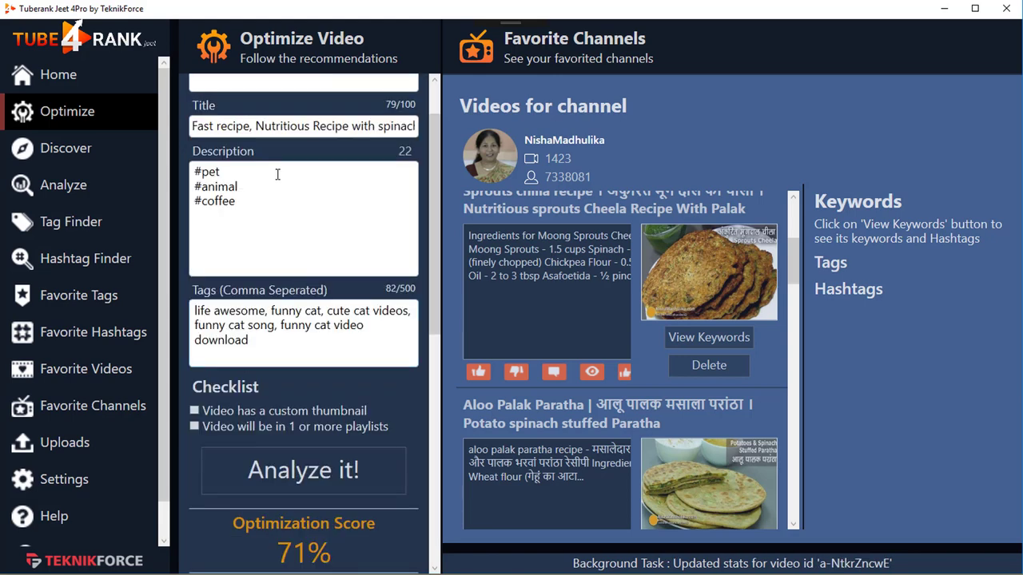
{"action": "scroll", "coordinate": [292, 466], "scroll_direction": "down", "scroll_amount": 2}
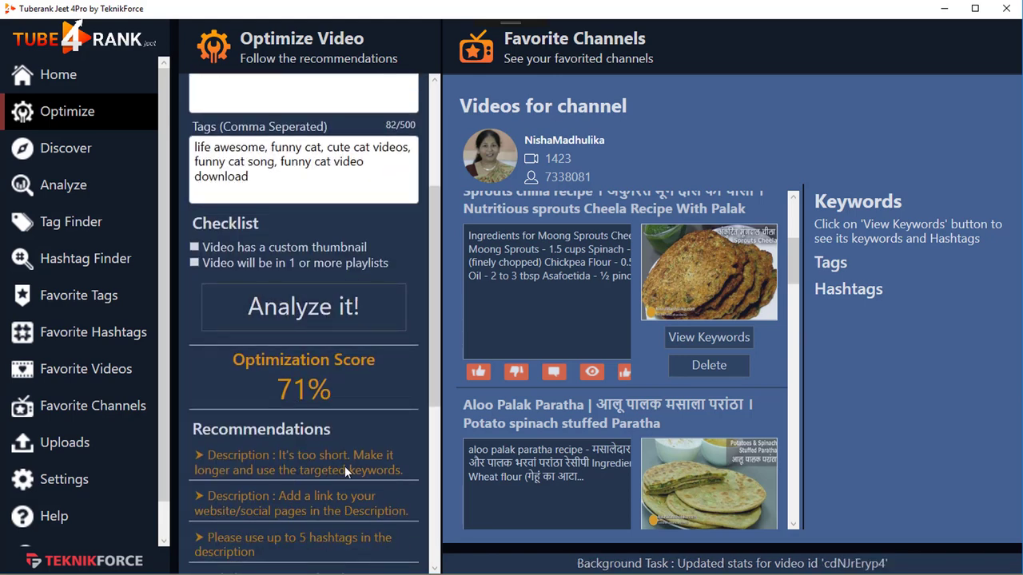
{"action": "right_click", "coordinate": [516, 236]}
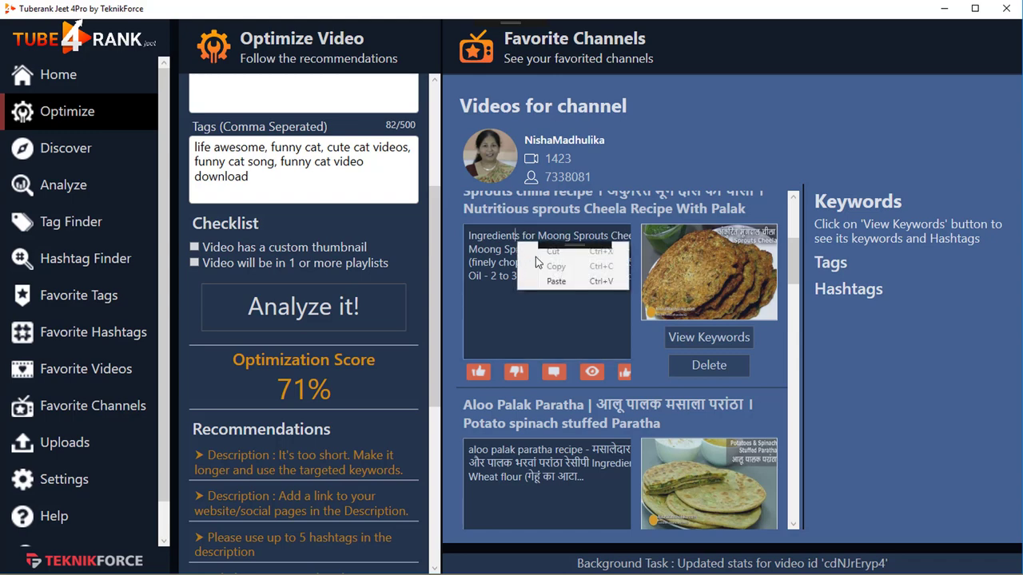
{"action": "left_click", "coordinate": [596, 280]}
{"action": "left_click_drag", "start_coordinate": [470, 236], "coordinate": [628, 278]}
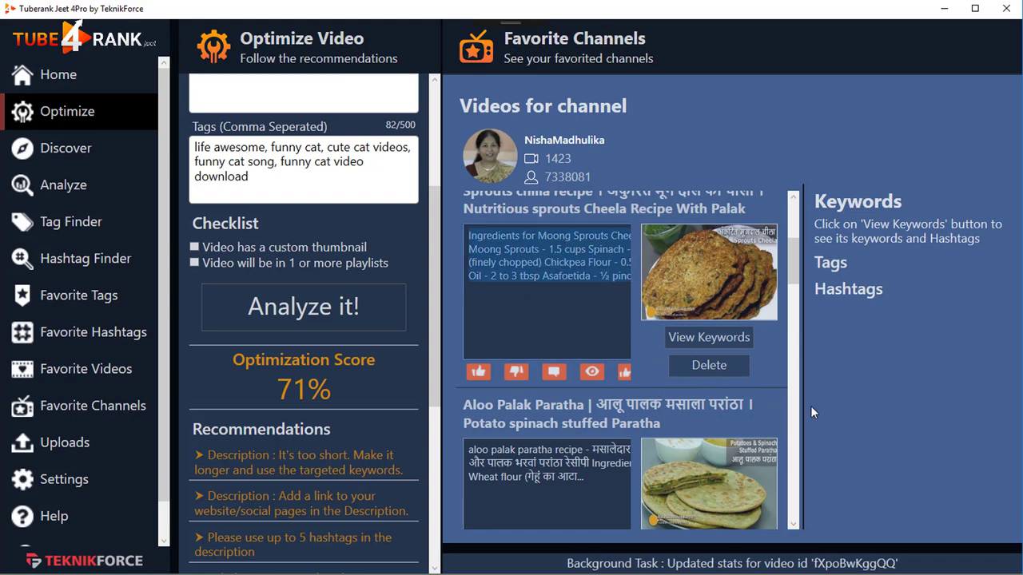
{"action": "left_click", "coordinate": [775, 559]}
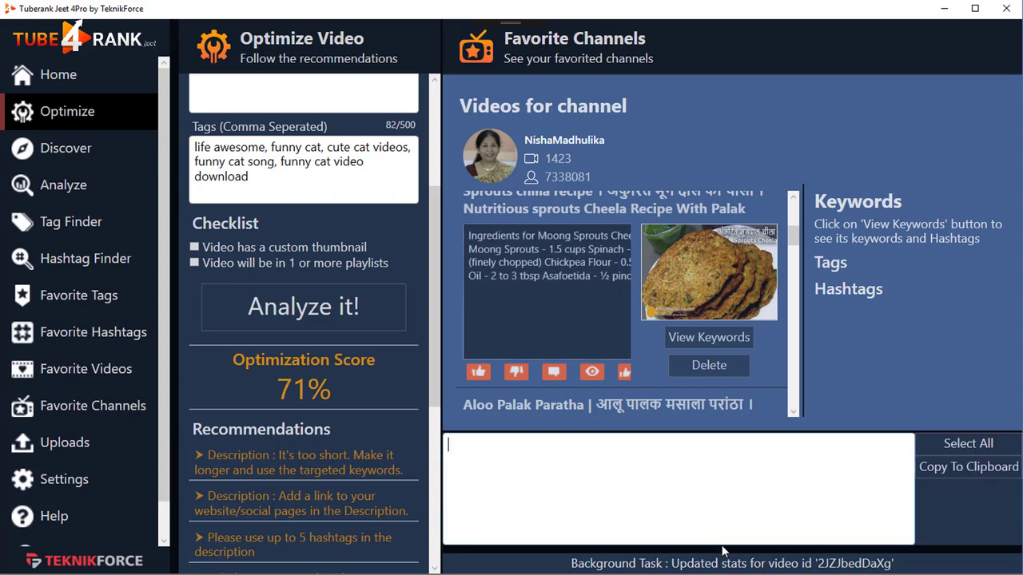
{"action": "left_click", "coordinate": [723, 560]}
{"action": "scroll", "coordinate": [307, 227], "scroll_direction": "up", "scroll_amount": 2}
{"action": "scroll", "coordinate": [278, 249], "scroll_direction": "up", "scroll_amount": 4}
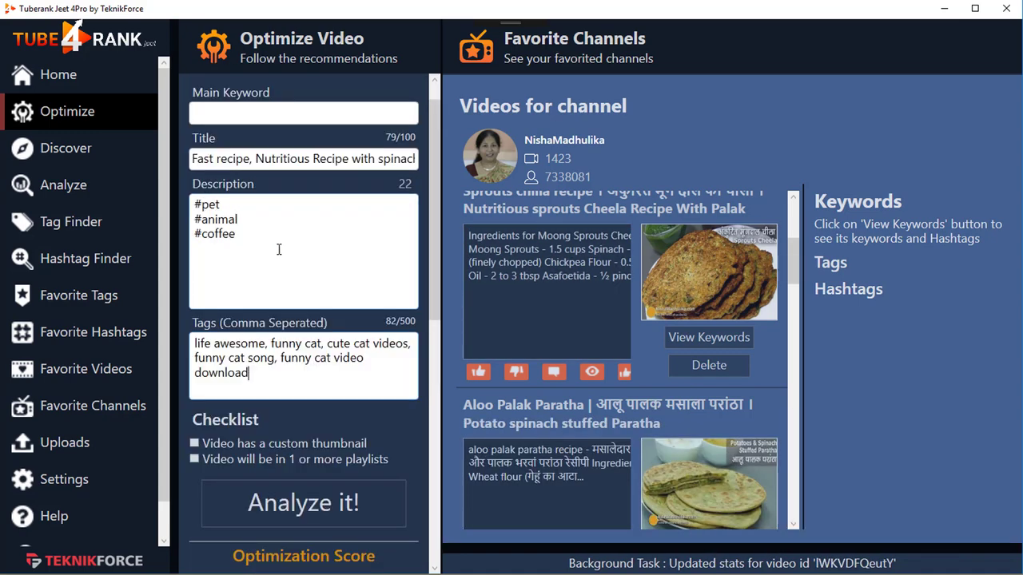
{"action": "key", "text": "ctrl+v"}
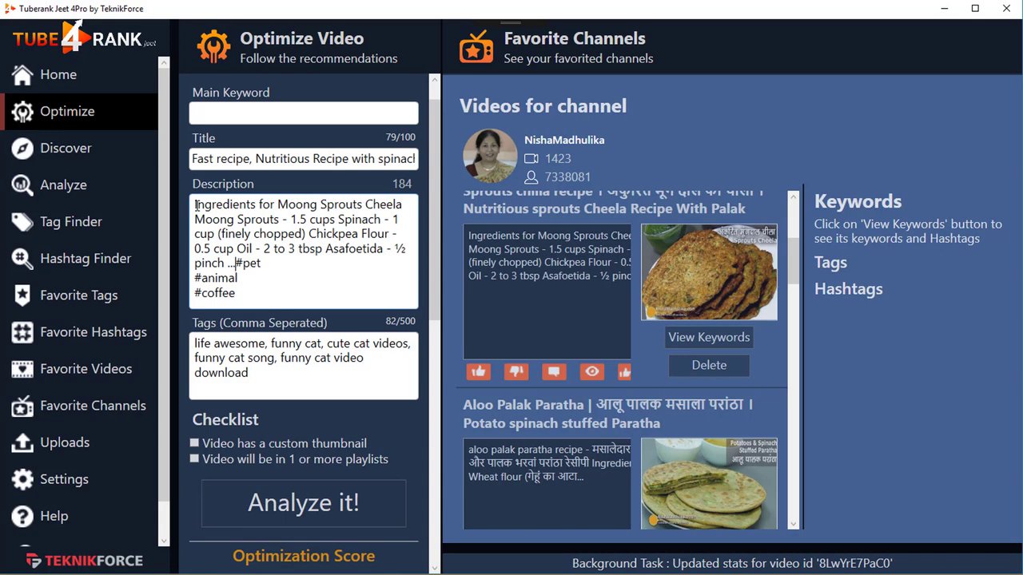
{"action": "key", "text": "Return"}
{"action": "key", "text": "Return"}
Paste the Aloo Palak Paratha description after 'pinch', removing the trailing dots
{"action": "scroll", "coordinate": [250, 254], "scroll_direction": "up", "scroll_amount": 1}
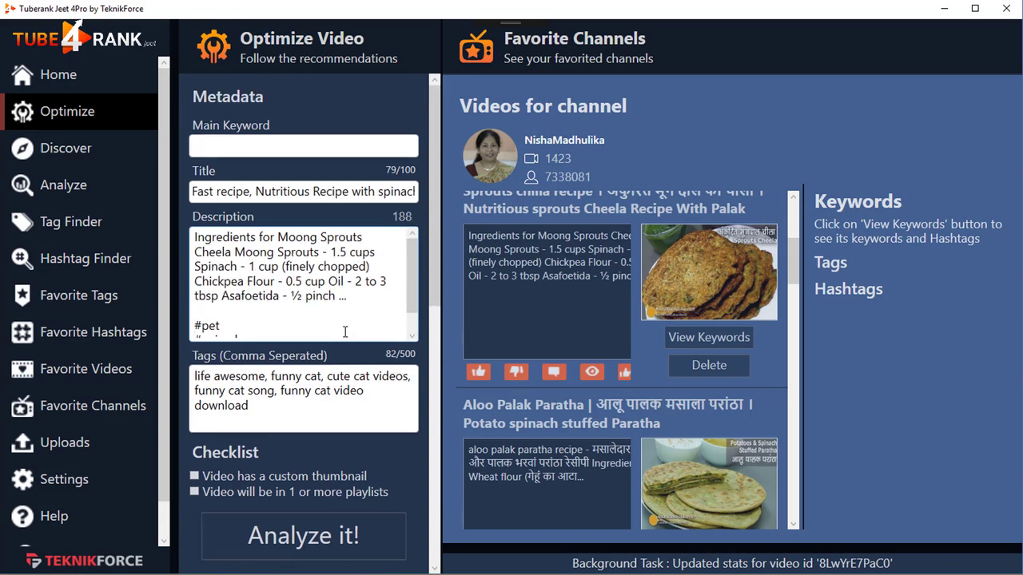
{"action": "scroll", "coordinate": [308, 277], "scroll_direction": "down", "scroll_amount": 5}
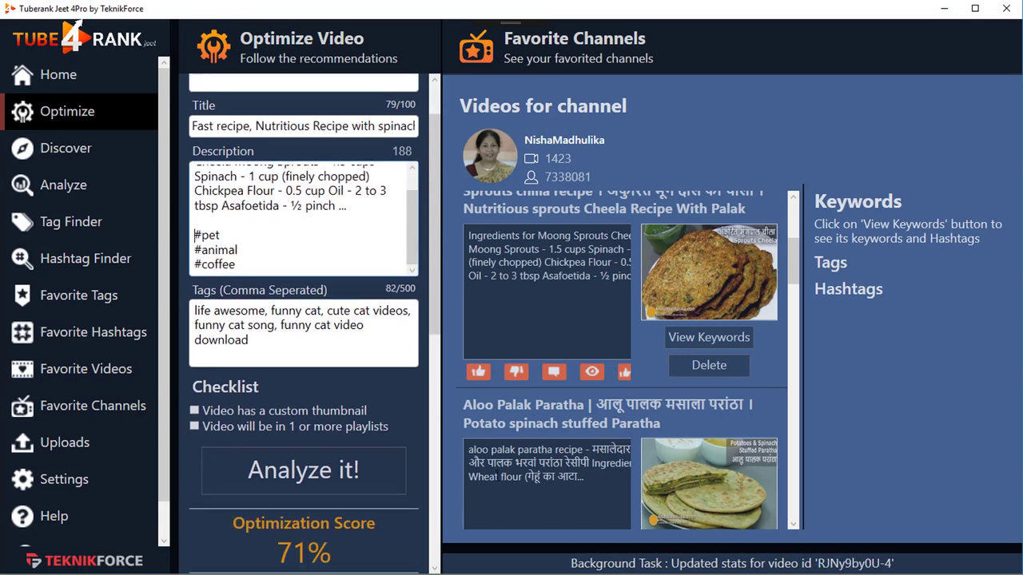
{"action": "scroll", "coordinate": [311, 389], "scroll_direction": "down", "scroll_amount": 6}
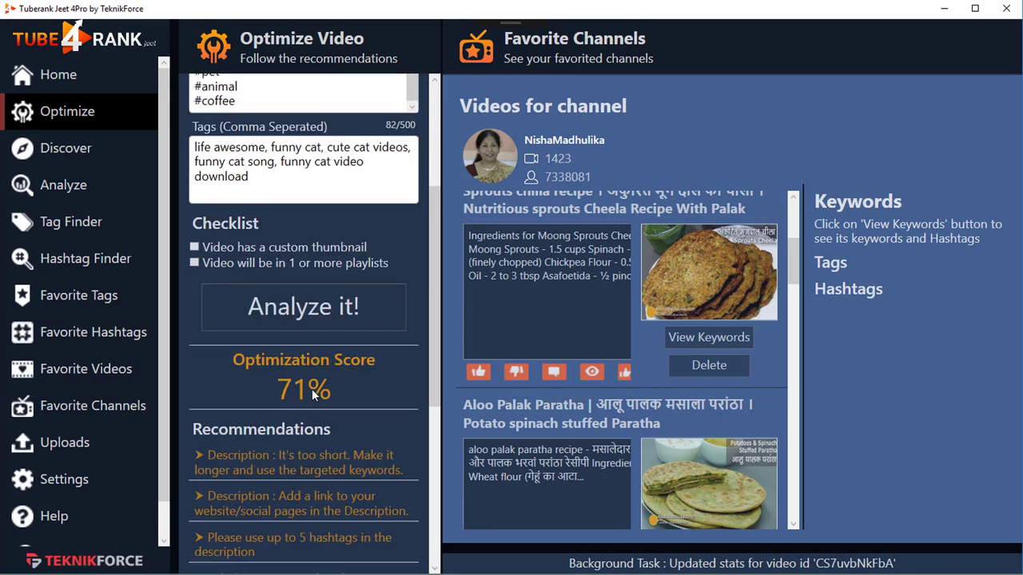
{"action": "scroll", "coordinate": [311, 409], "scroll_direction": "up", "scroll_amount": 3}
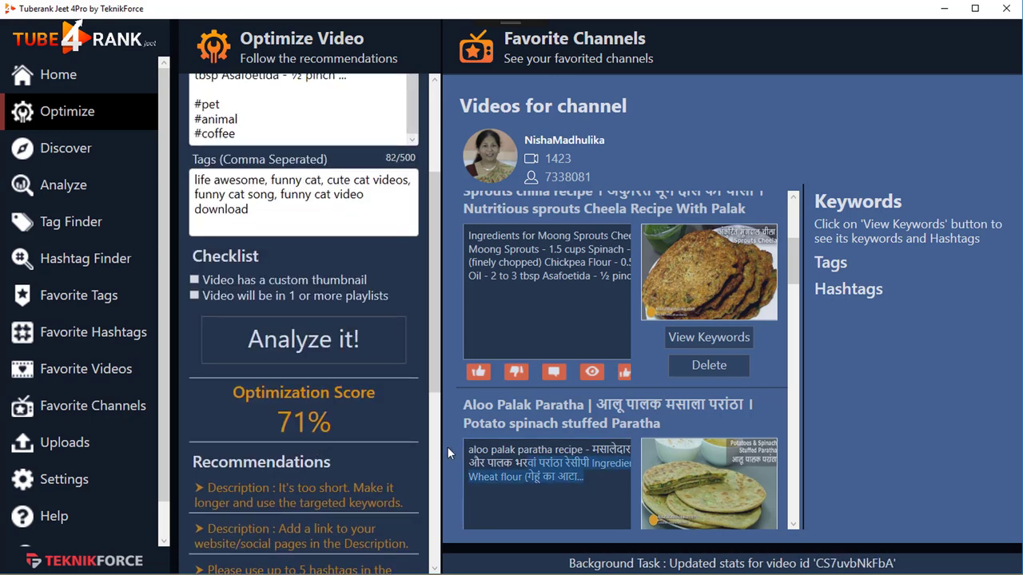
{"action": "scroll", "coordinate": [353, 132], "scroll_direction": "up", "scroll_amount": 3}
{"action": "left_click", "coordinate": [352, 132]}
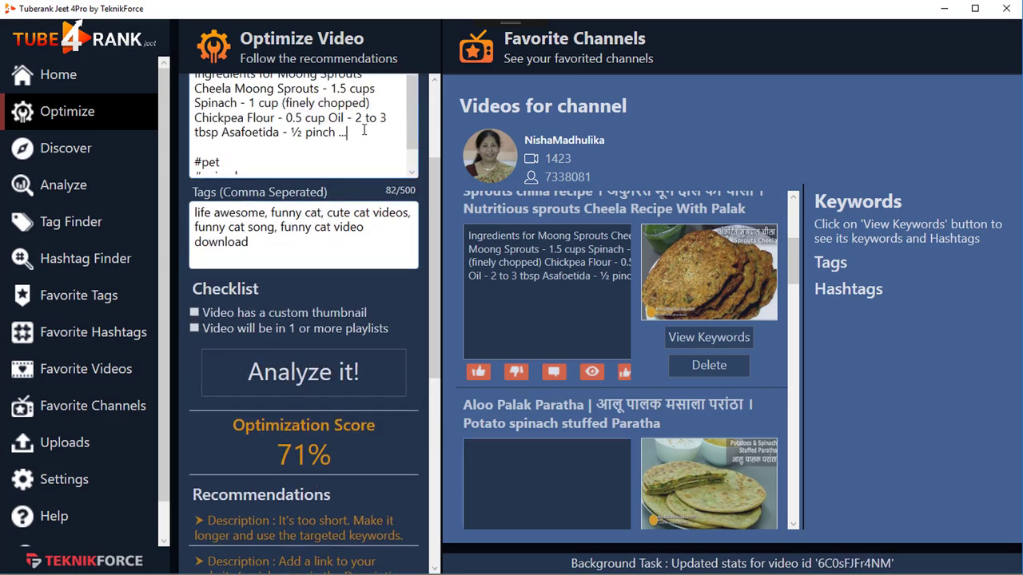
{"action": "key", "text": "BackSpace"}
{"action": "key", "text": "BackSpace"}
{"action": "key", "text": "ctrl+v"}
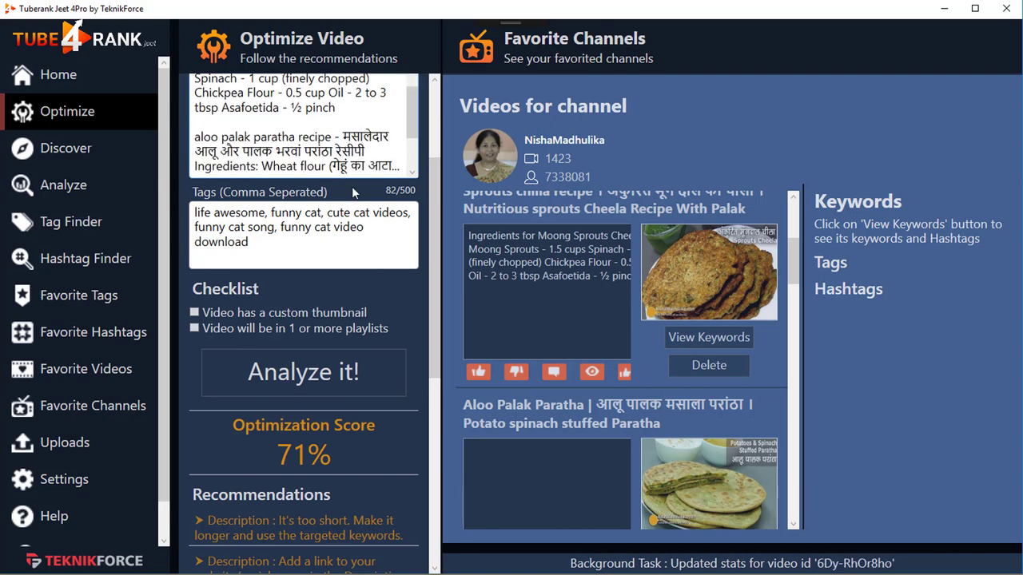
Add the Palak Poha Cutlet description on a new line and re-analyze the video
{"action": "scroll", "coordinate": [352, 186], "scroll_direction": "down", "scroll_amount": 2}
{"action": "scroll", "coordinate": [636, 399], "scroll_direction": "down", "scroll_amount": 3}
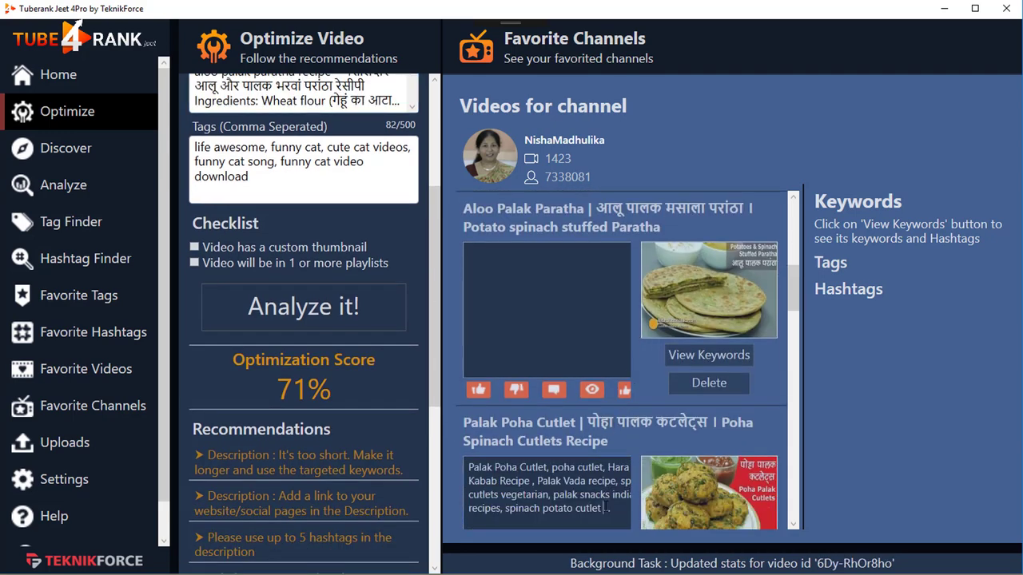
{"action": "triple_click", "coordinate": [603, 508]}
{"action": "scroll", "coordinate": [352, 194], "scroll_direction": "up", "scroll_amount": 3}
{"action": "scroll", "coordinate": [352, 194], "scroll_direction": "down", "scroll_amount": 2}
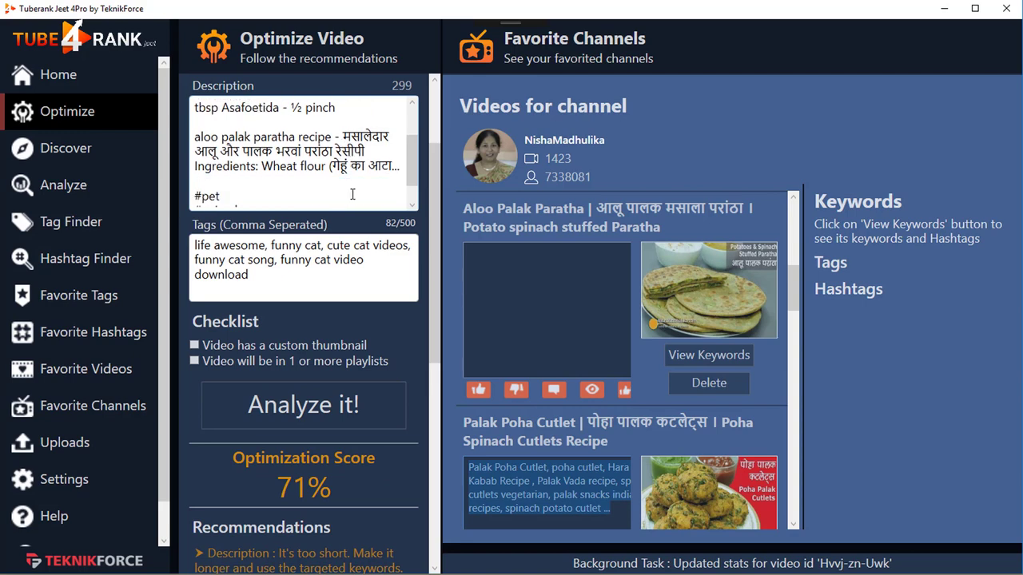
{"action": "scroll", "coordinate": [352, 194], "scroll_direction": "down", "scroll_amount": 1}
{"action": "left_click", "coordinate": [322, 158]}
{"action": "key", "text": "Return"}
{"action": "key", "text": "ctrl+v"}
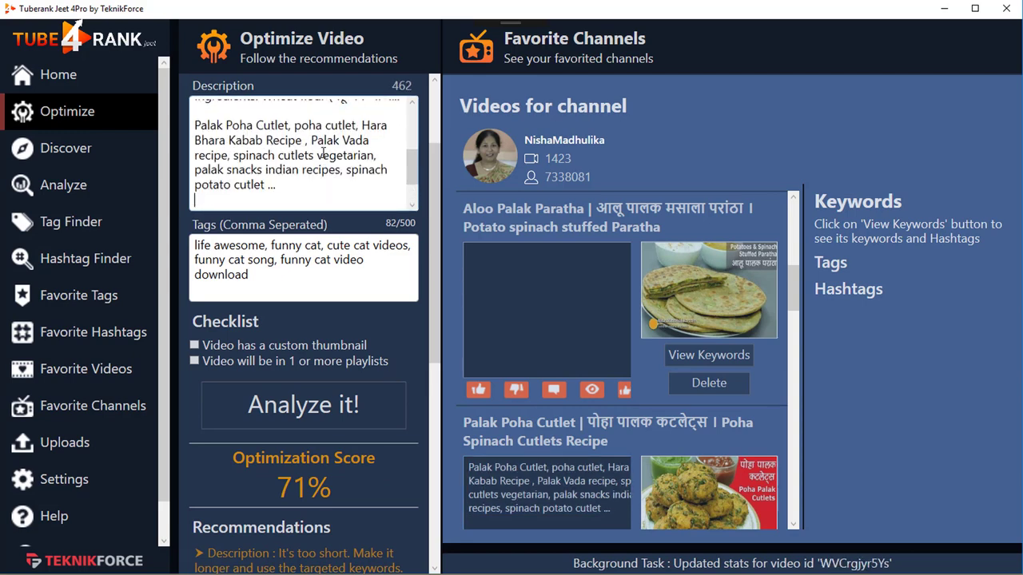
{"action": "left_click", "coordinate": [343, 418]}
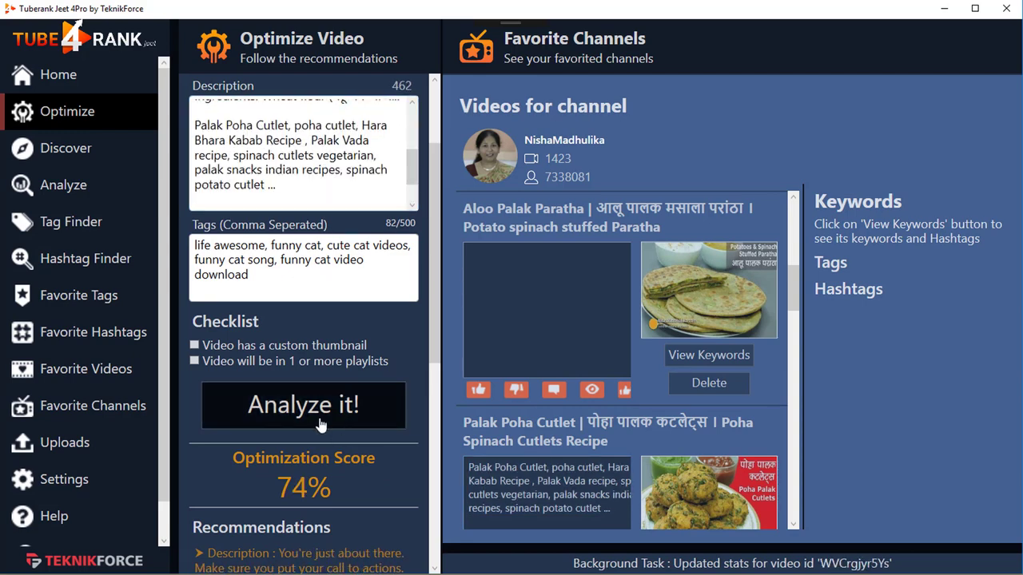
Paste the Punjabi palak parantha description and re-analyze, bringing the score to 78%
{"action": "scroll", "coordinate": [319, 425], "scroll_direction": "down", "scroll_amount": 1}
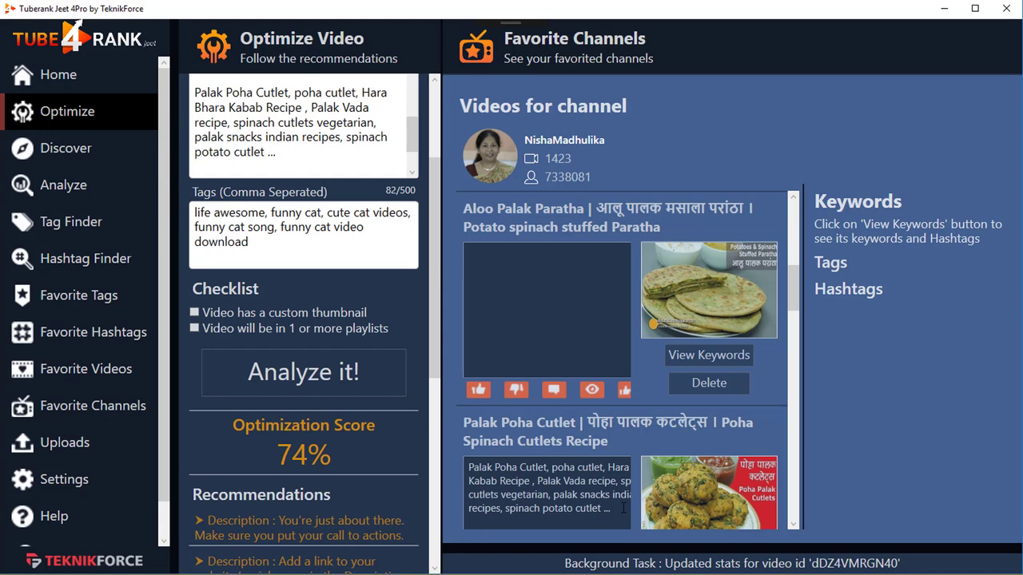
{"action": "scroll", "coordinate": [623, 508], "scroll_direction": "down", "scroll_amount": 3}
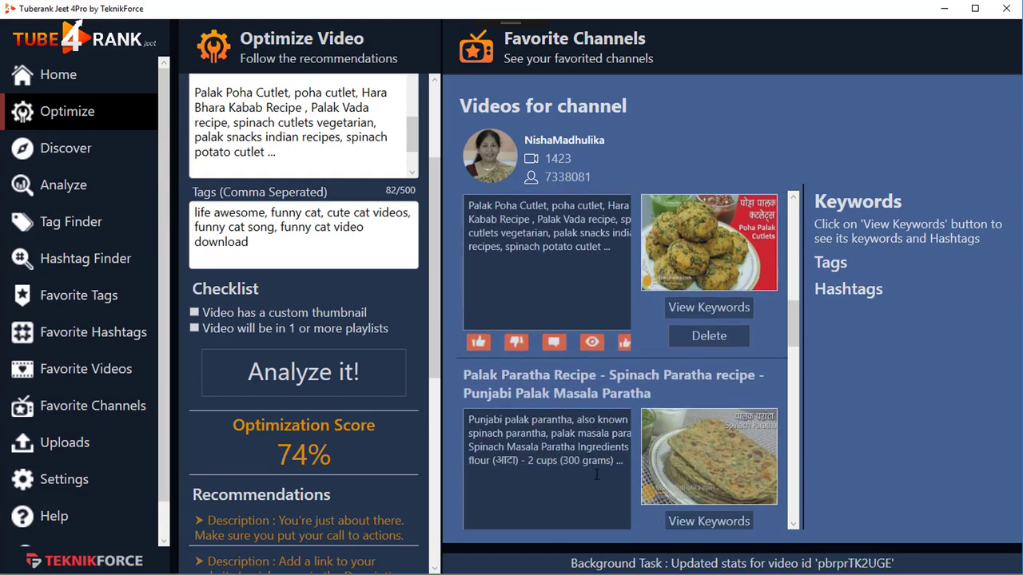
{"action": "left_click", "coordinate": [596, 474]}
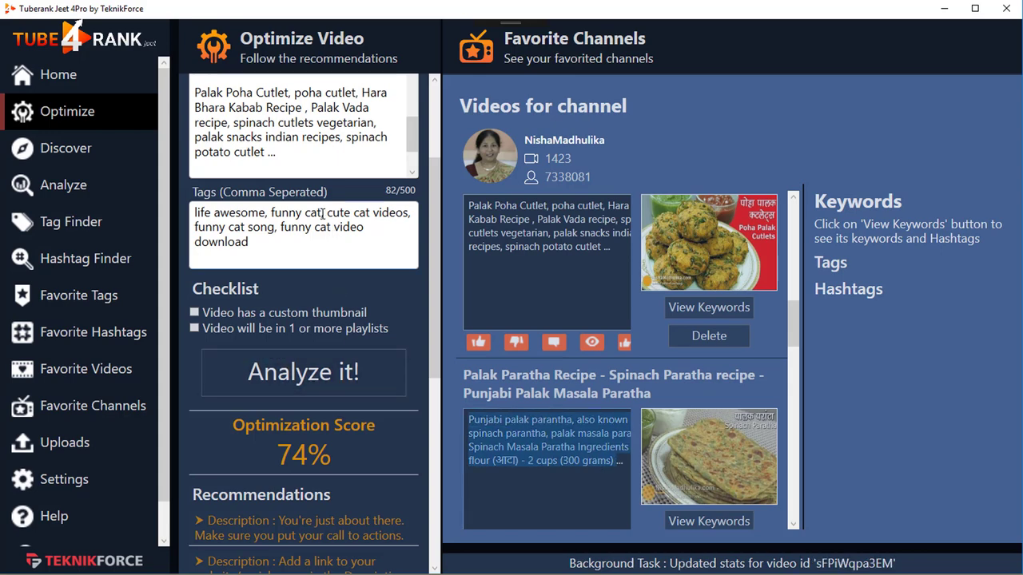
{"action": "left_click", "coordinate": [322, 160]}
{"action": "key", "text": "ctrl+a"}
{"action": "type", "text": "Punjabi palak parantha, also known as spinach parantha, palak masala paratha, Spinach Masala Paratha Ingredients Wheat flour (आटा) - 2 cups (300 grams)"}
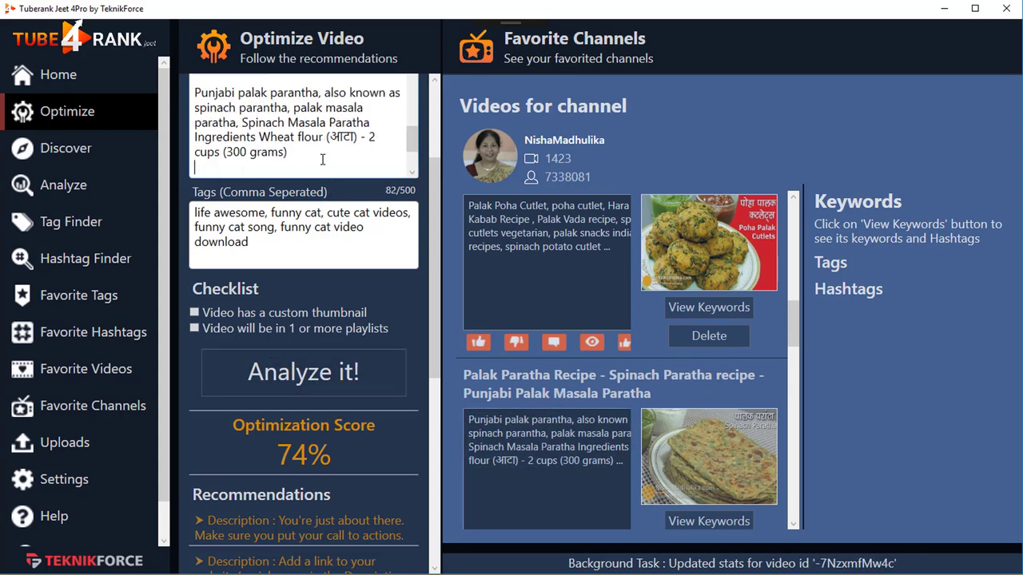
{"action": "left_click", "coordinate": [352, 374]}
{"action": "scroll", "coordinate": [304, 374], "scroll_direction": "up", "scroll_amount": 1}
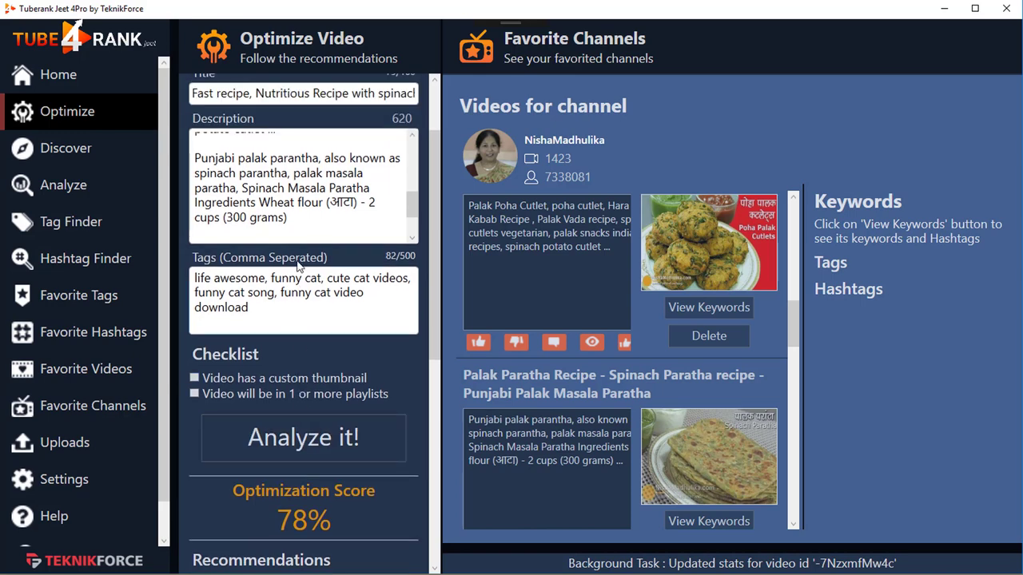
{"action": "scroll", "coordinate": [302, 395], "scroll_direction": "down", "scroll_amount": 3}
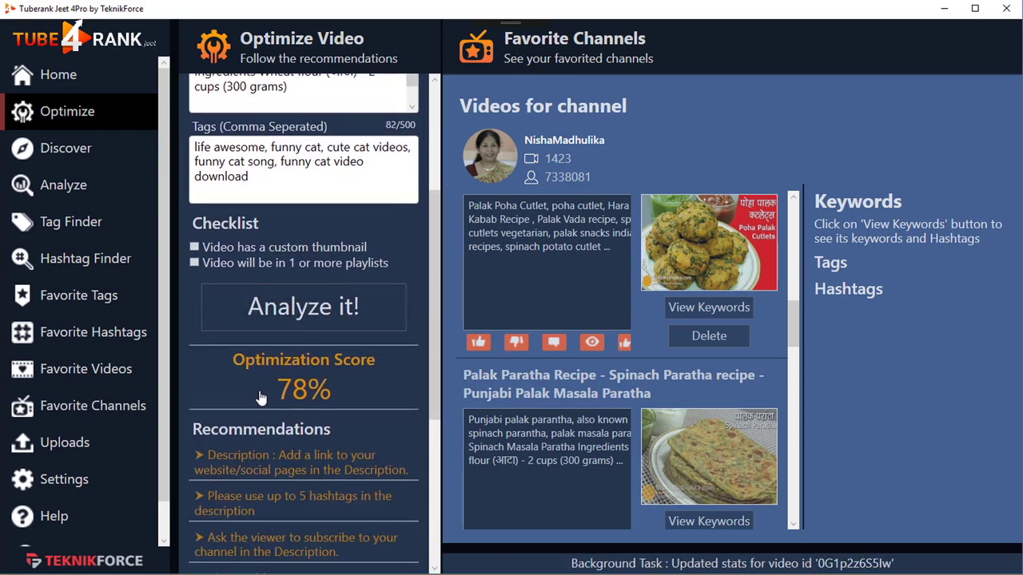
{"action": "scroll", "coordinate": [259, 395], "scroll_direction": "up", "scroll_amount": 2}
{"action": "left_click", "coordinate": [326, 192]}
{"action": "key", "text": "Return"}
{"action": "key", "text": "Return"}
{"action": "type", "text": "http"}
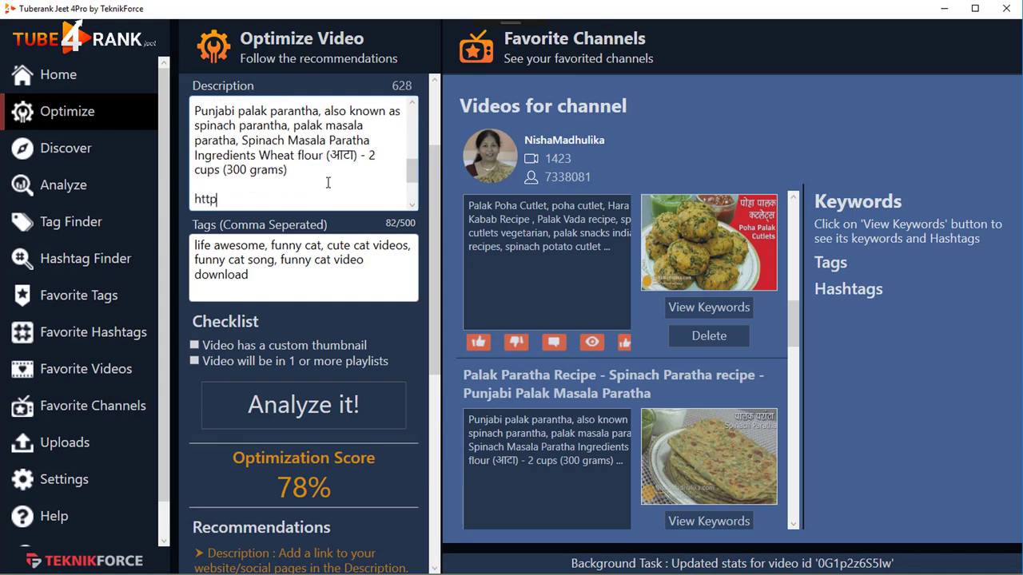
{"action": "type", "text": "://mywebsite.com"}
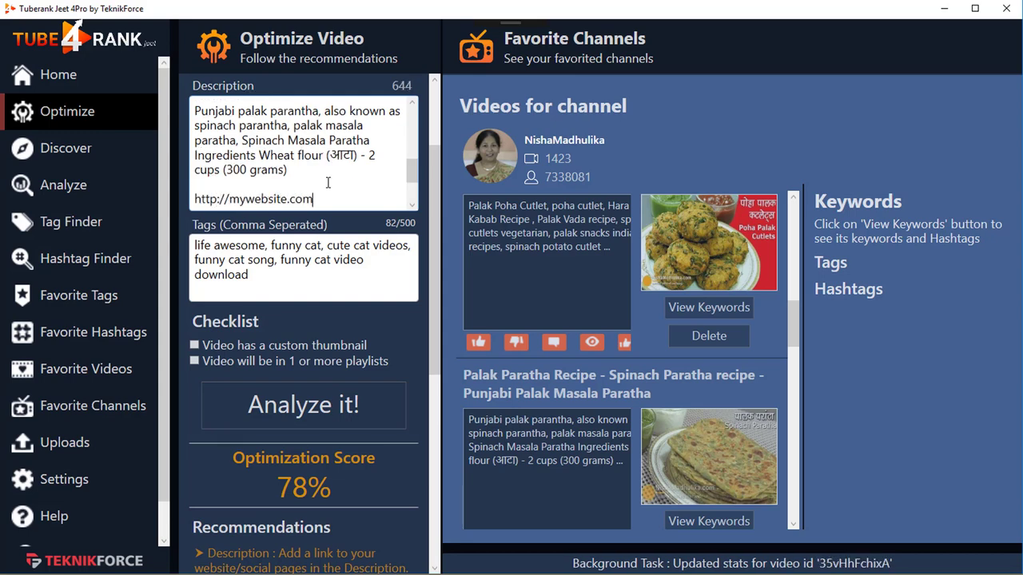
{"action": "scroll", "coordinate": [316, 256], "scroll_direction": "down", "scroll_amount": 1}
{"action": "left_click", "coordinate": [287, 374]}
{"action": "scroll", "coordinate": [289, 372], "scroll_direction": "down", "scroll_amount": 3}
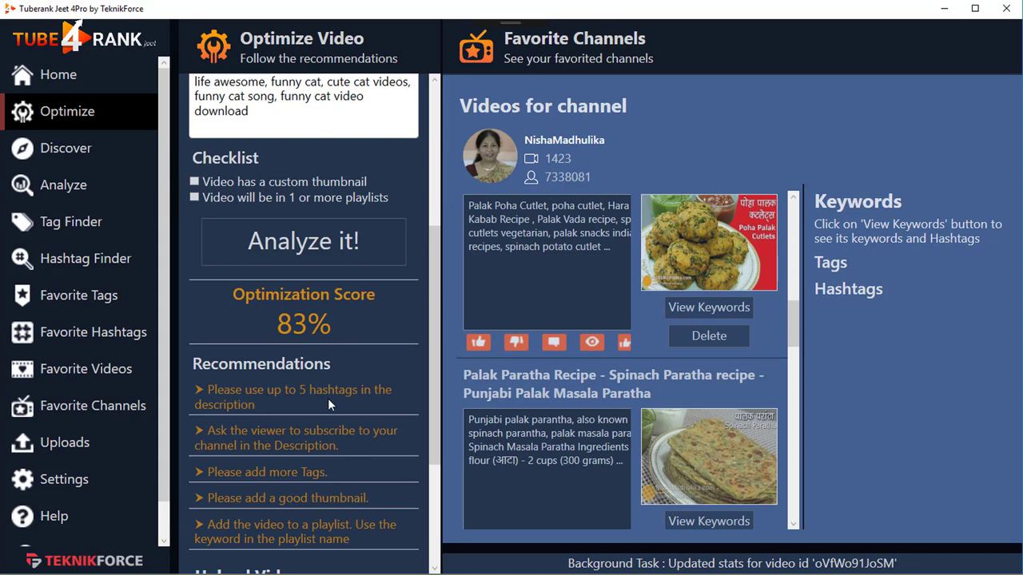
{"action": "scroll", "coordinate": [319, 359], "scroll_direction": "up", "scroll_amount": 5}
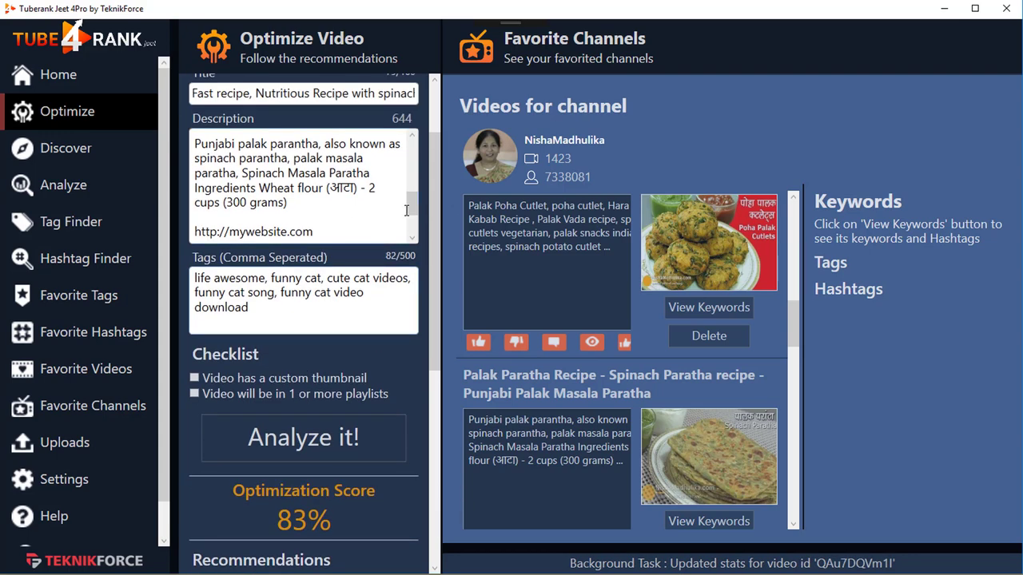
Add a new #spinach hashtag line below #coffee in the Description
{"action": "left_click_drag", "start_coordinate": [412, 206], "coordinate": [414, 233]}
{"action": "left_click", "coordinate": [270, 232]}
{"action": "key", "text": "Return"}
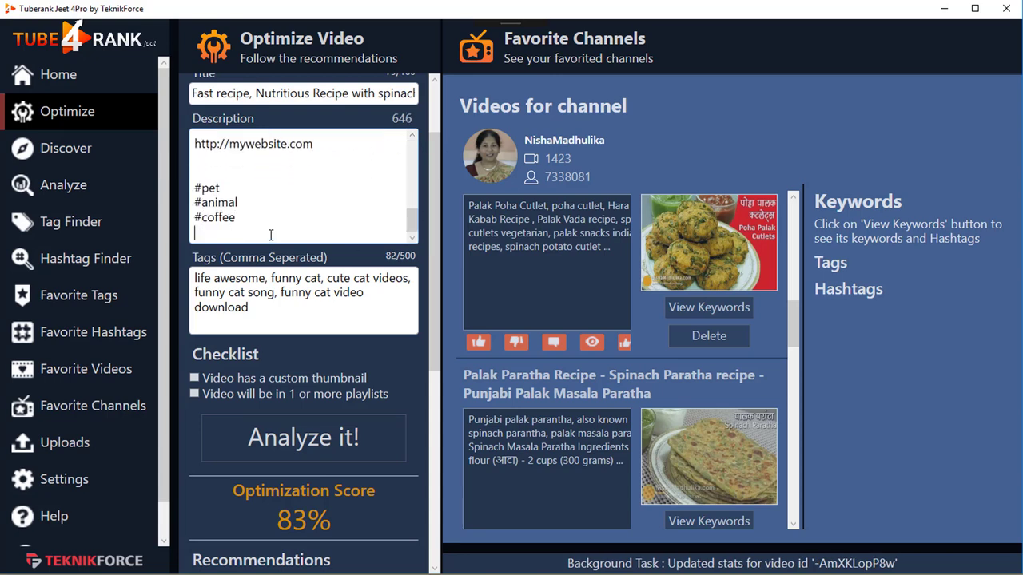
{"action": "type", "text": "#spn"}
{"action": "type", "text": "nach"}
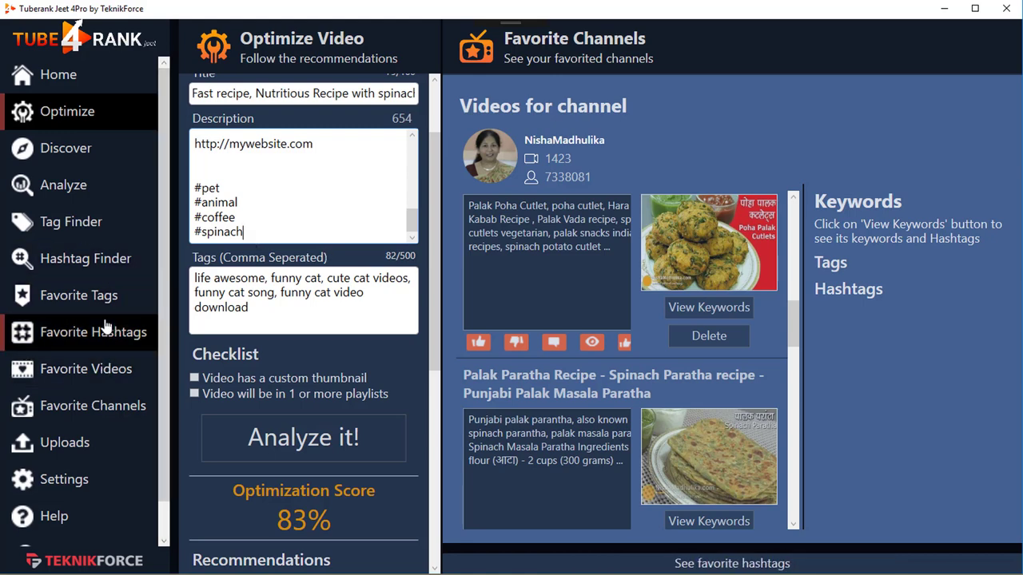
Search the Hashtag Finder for hashtags related to 'spinach'
{"action": "left_click", "coordinate": [100, 230]}
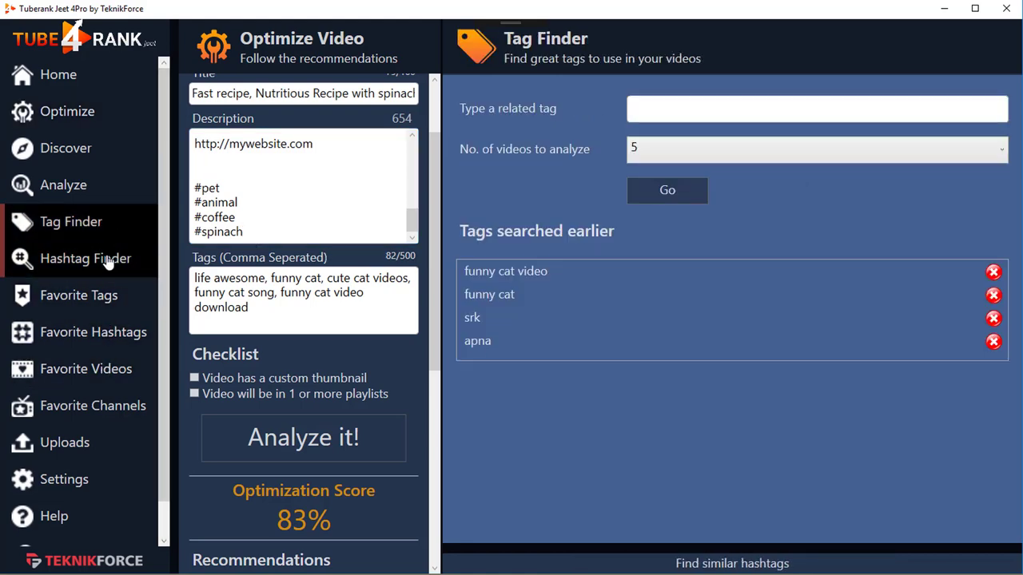
{"action": "left_click", "coordinate": [84, 258]}
{"action": "left_click", "coordinate": [655, 104]}
{"action": "type", "text": "spinac"}
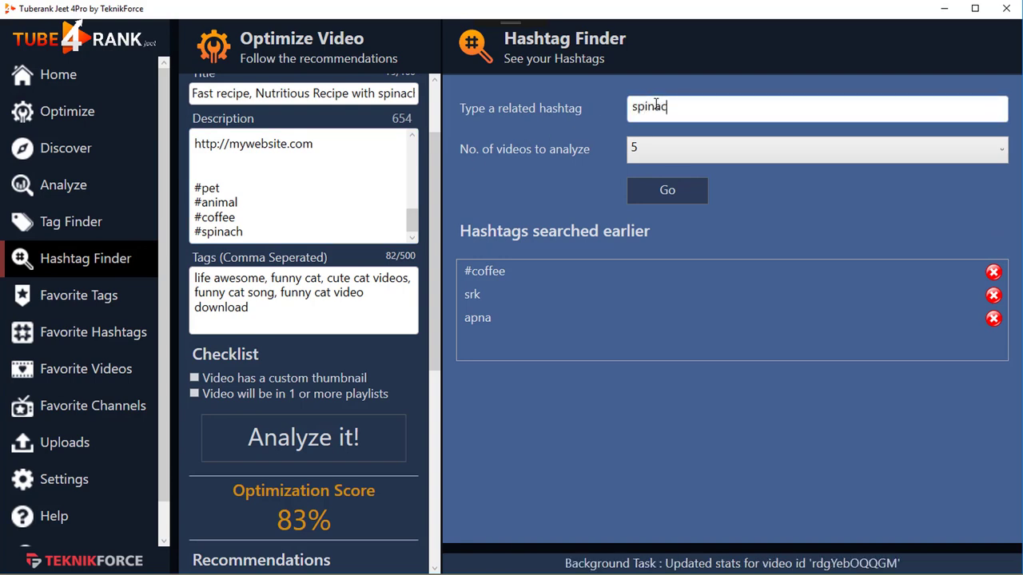
{"action": "type", "text": "h"}
{"action": "left_click", "coordinate": [667, 190]}
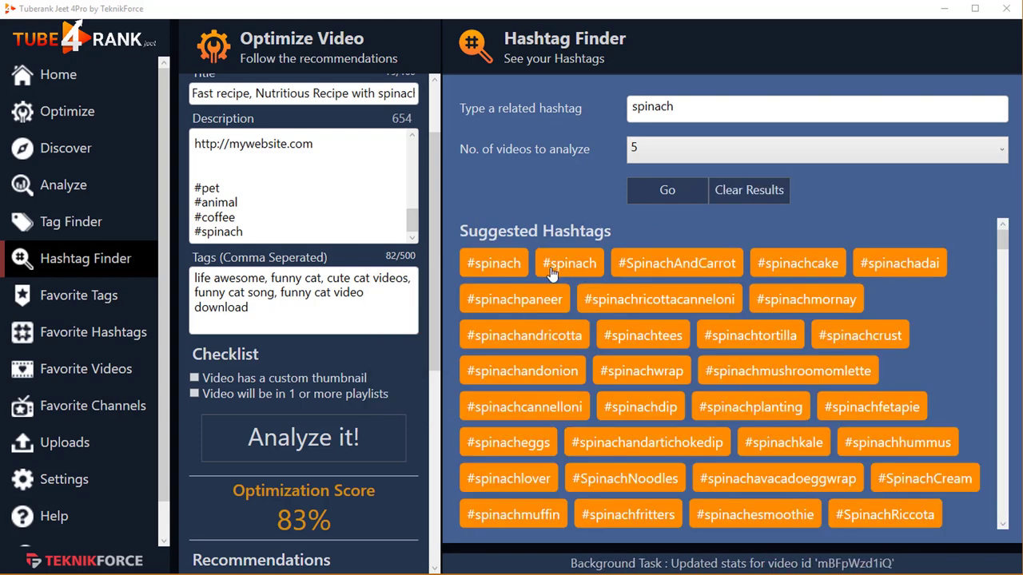
Copy #spinachpaneer and #spinachadai from the suggestions onto new Description lines
{"action": "right_click", "coordinate": [545, 301]}
{"action": "left_click", "coordinate": [559, 313]}
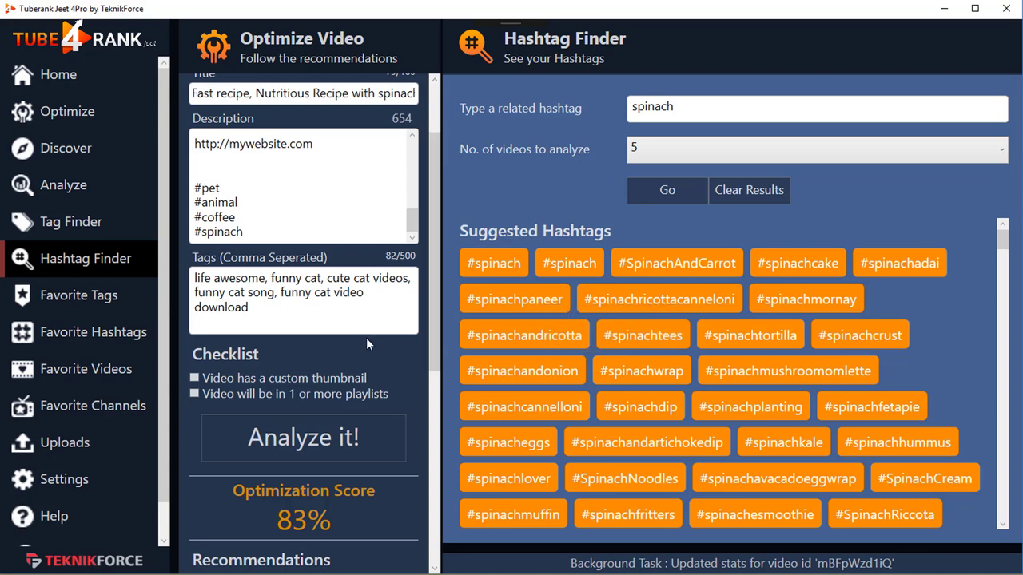
{"action": "left_click", "coordinate": [282, 232]}
{"action": "key", "text": "Return"}
{"action": "type", "text": "#spinachpaneer"}
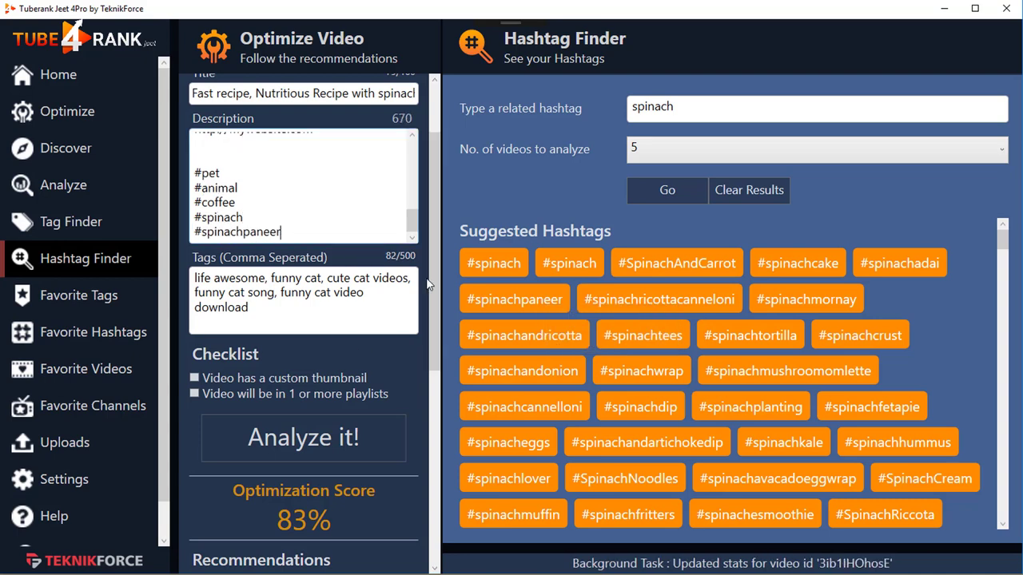
{"action": "right_click", "coordinate": [805, 262]}
{"action": "right_click", "coordinate": [889, 256]}
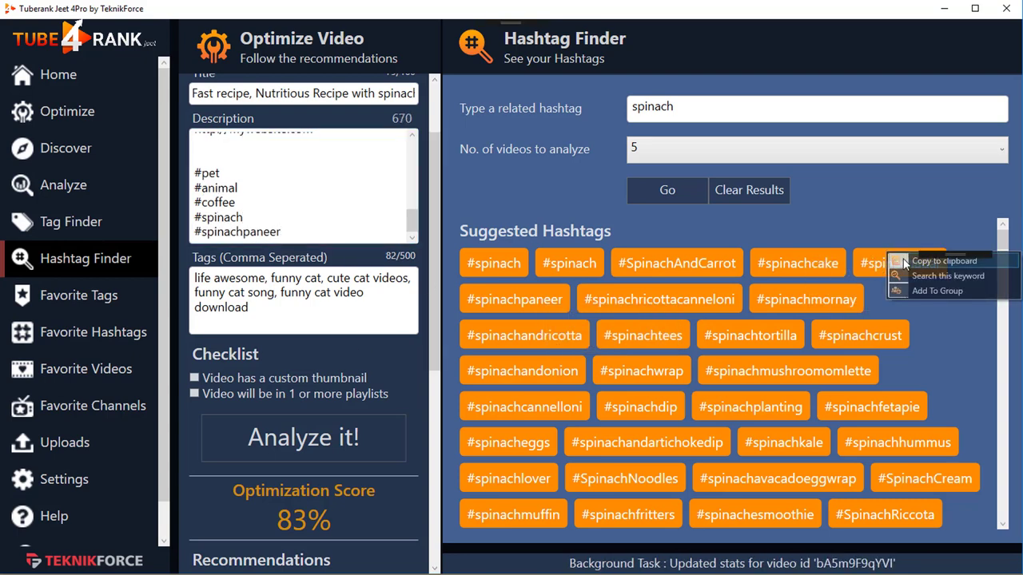
{"action": "left_click", "coordinate": [911, 261]}
{"action": "key", "text": "Return"}
{"action": "key", "text": "ctrl+v"}
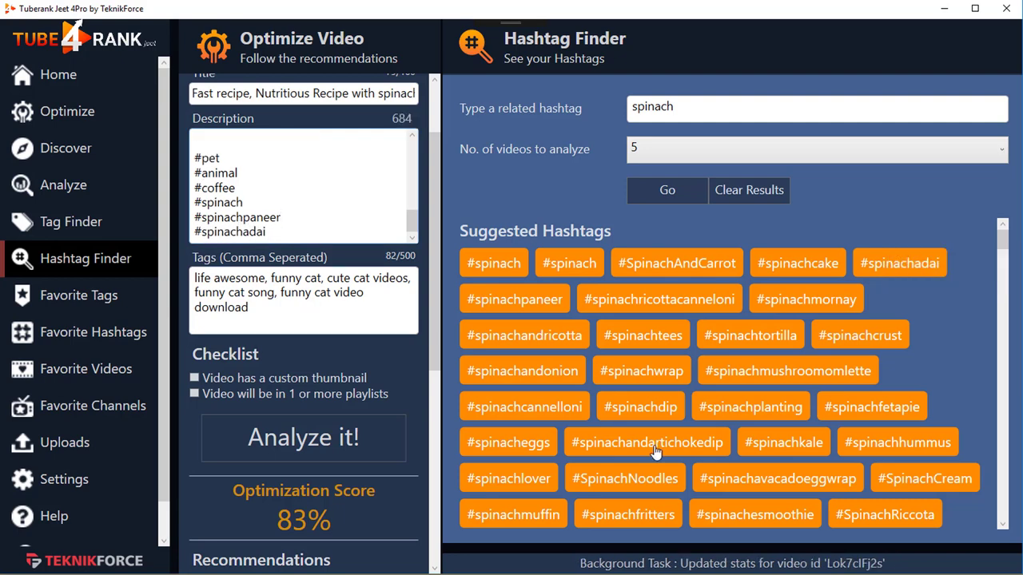
{"action": "scroll", "coordinate": [287, 312], "scroll_direction": "down", "scroll_amount": 3}
Re-analyze the video and review the 94% score and remaining subscribe, thumbnail and playlist tips
{"action": "left_click", "coordinate": [308, 319]}
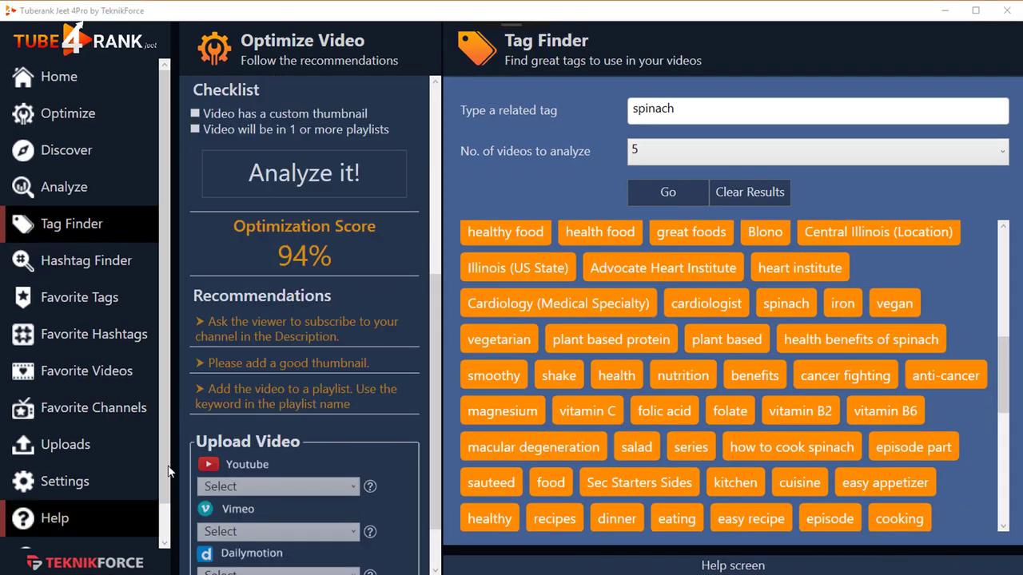
{"action": "scroll", "coordinate": [267, 296], "scroll_direction": "up", "scroll_amount": 8}
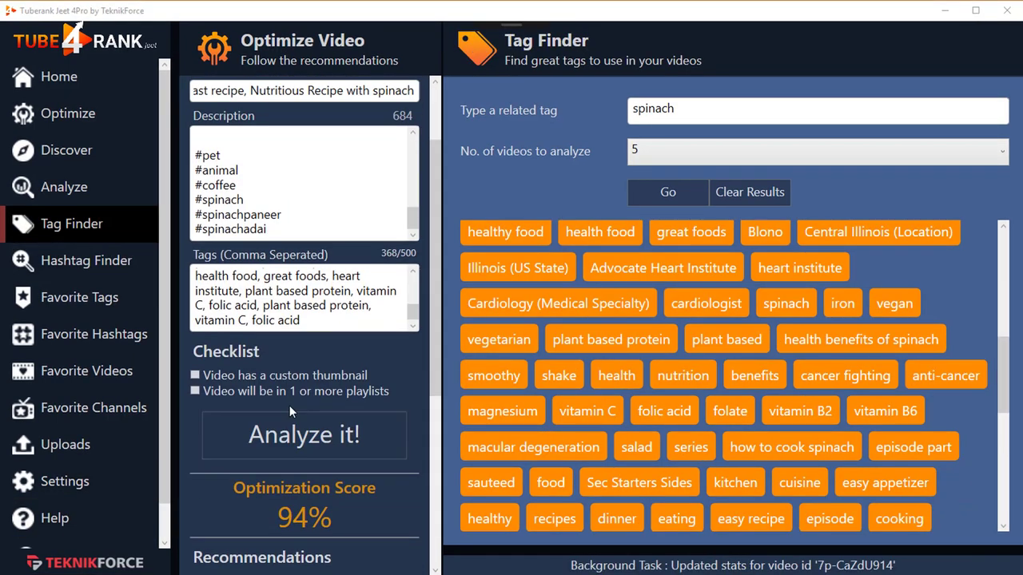
{"action": "scroll", "coordinate": [267, 300], "scroll_direction": "up", "scroll_amount": 3}
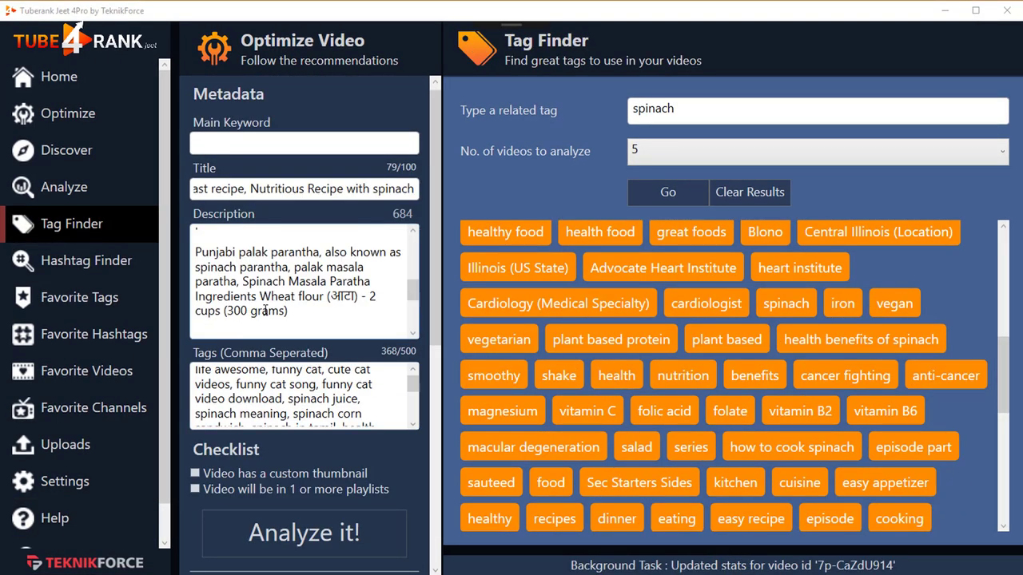
{"action": "scroll", "coordinate": [280, 336], "scroll_direction": "down", "scroll_amount": 1}
{"action": "scroll", "coordinate": [286, 365], "scroll_direction": "down", "scroll_amount": 3}
{"action": "scroll", "coordinate": [301, 320], "scroll_direction": "down", "scroll_amount": 2}
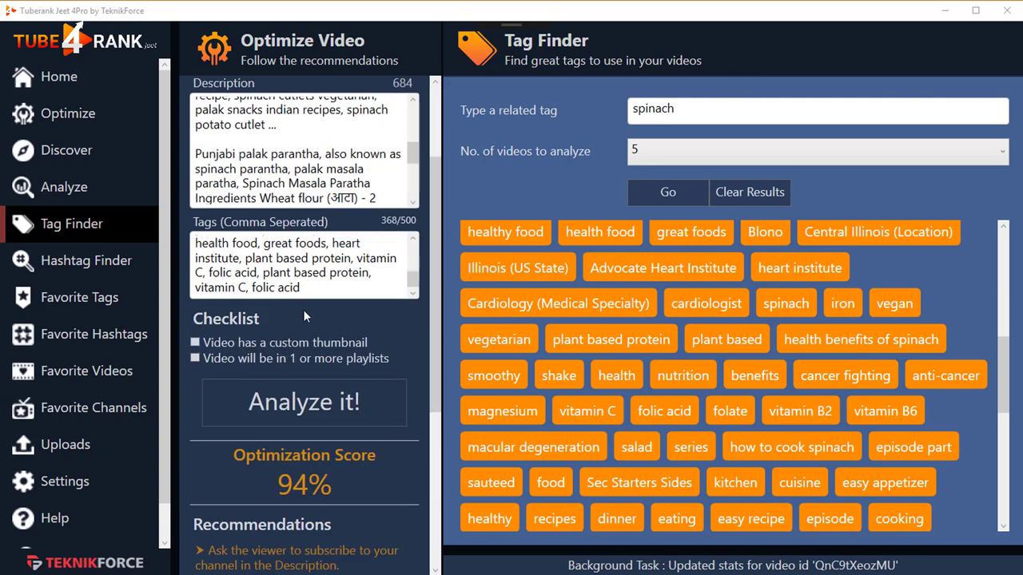
{"action": "scroll", "coordinate": [300, 318], "scroll_direction": "up", "scroll_amount": 1}
{"action": "scroll", "coordinate": [301, 319], "scroll_direction": "down", "scroll_amount": 1}
{"action": "scroll", "coordinate": [266, 341], "scroll_direction": "down", "scroll_amount": 3}
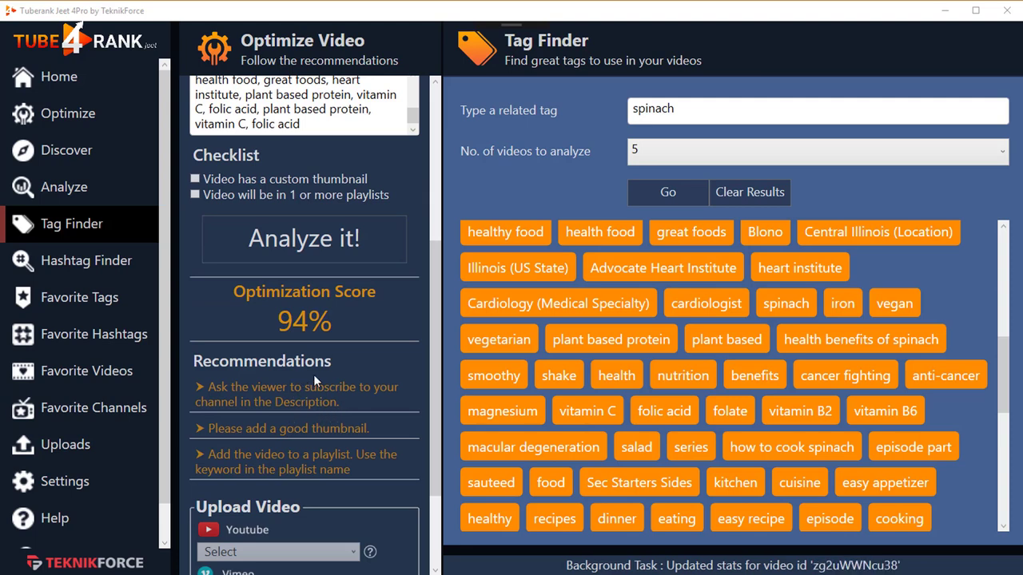
{"action": "scroll", "coordinate": [313, 374], "scroll_direction": "up", "scroll_amount": 4}
{"action": "scroll", "coordinate": [271, 446], "scroll_direction": "down", "scroll_amount": 4}
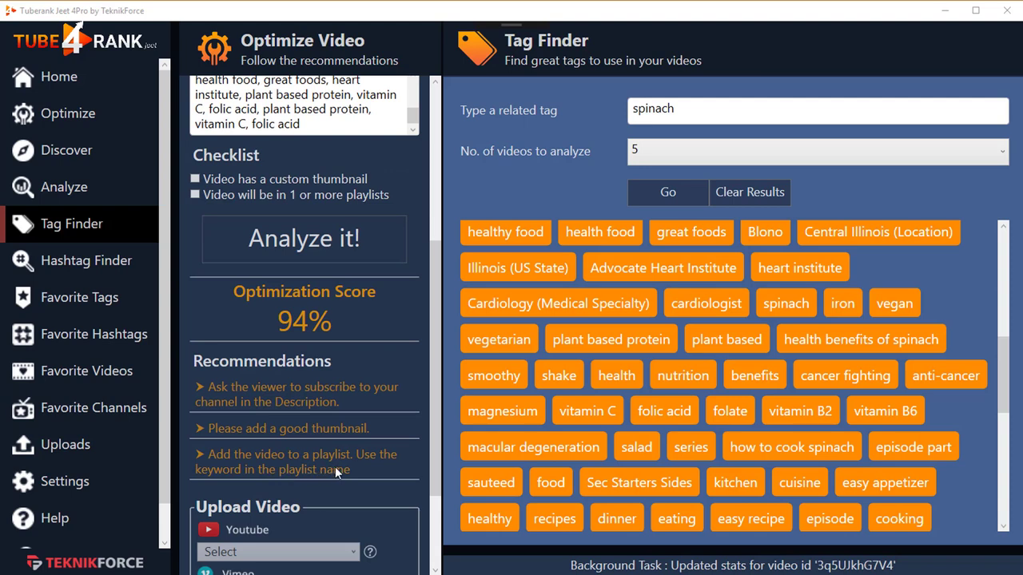
Tick 'Video has a custom thumbnail' in the Checklist and re-analyze to reach 99%
{"action": "left_click", "coordinate": [195, 179]}
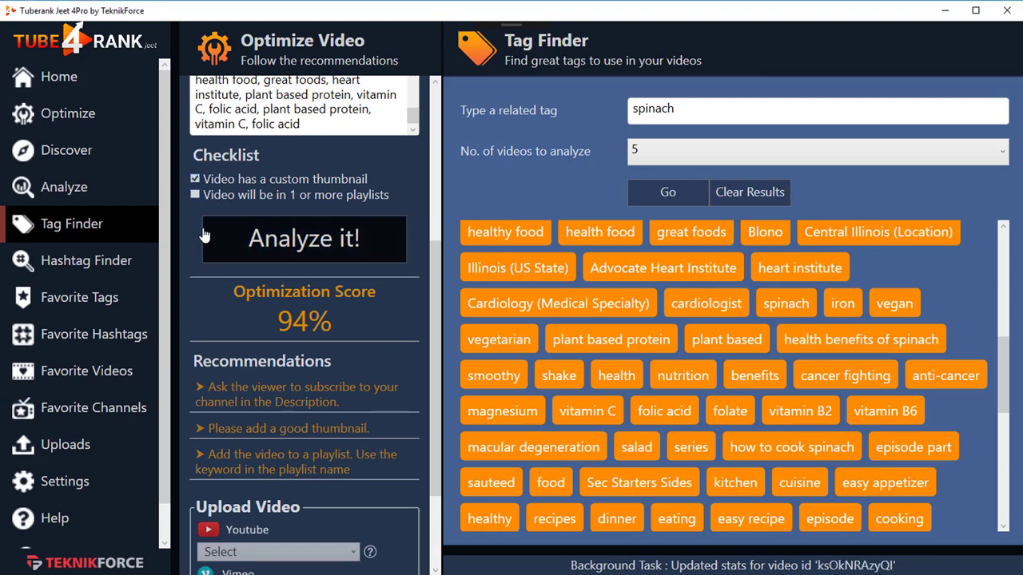
{"action": "left_click", "coordinate": [274, 252]}
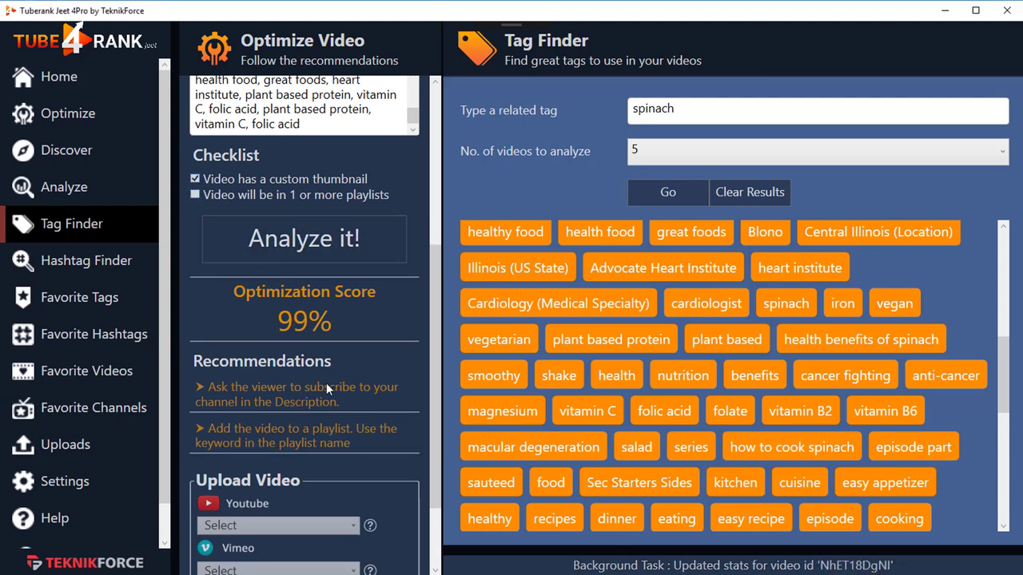
{"action": "scroll", "coordinate": [331, 375], "scroll_direction": "up", "scroll_amount": 1}
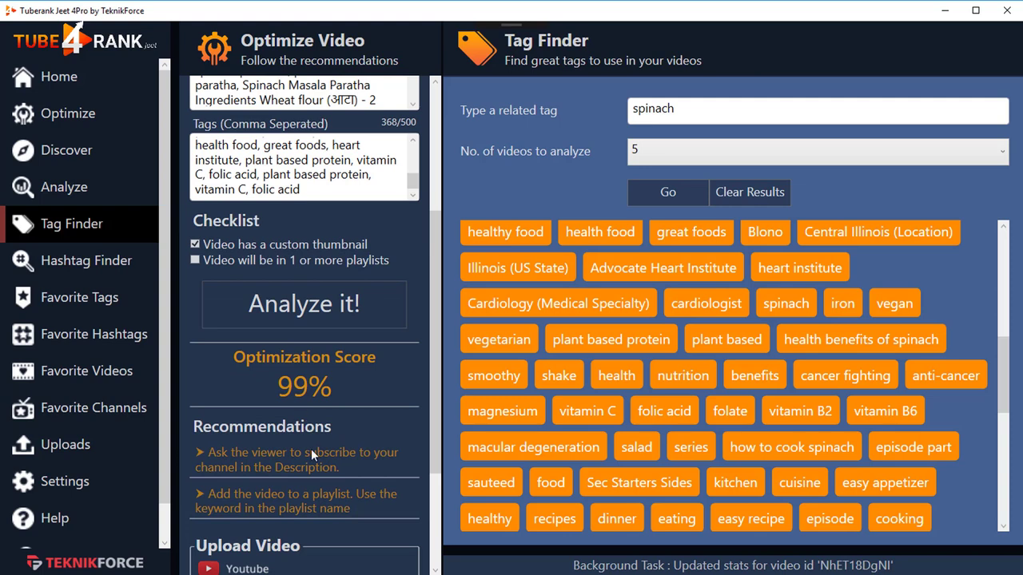
{"action": "scroll", "coordinate": [319, 482], "scroll_direction": "up", "scroll_amount": 2}
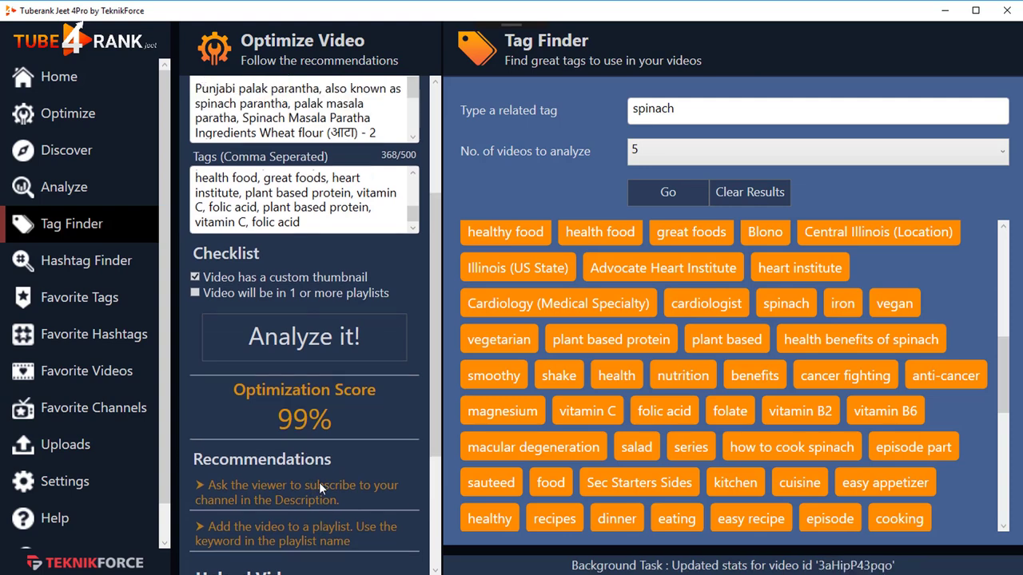
{"action": "scroll", "coordinate": [332, 507], "scroll_direction": "down", "scroll_amount": 2}
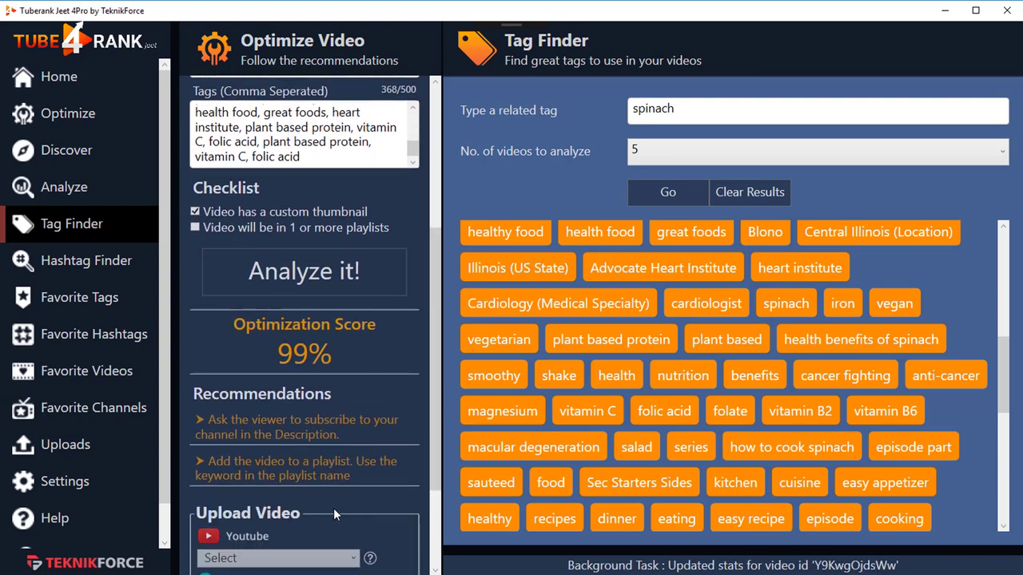
{"action": "scroll", "coordinate": [324, 443], "scroll_direction": "up", "scroll_amount": 2}
{"action": "scroll", "coordinate": [325, 452], "scroll_direction": "up", "scroll_amount": 3}
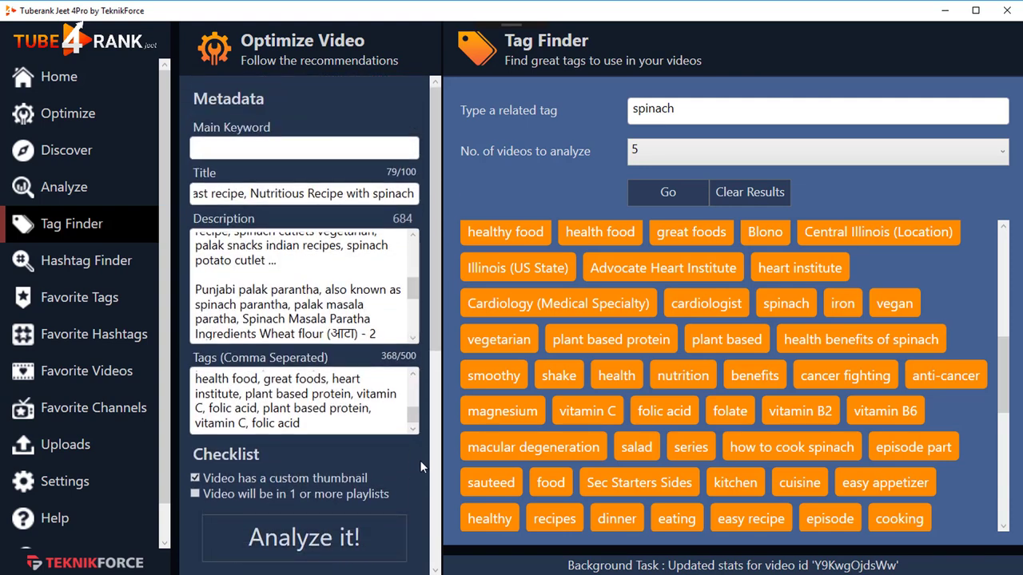
{"action": "scroll", "coordinate": [391, 440], "scroll_direction": "down", "scroll_amount": 1}
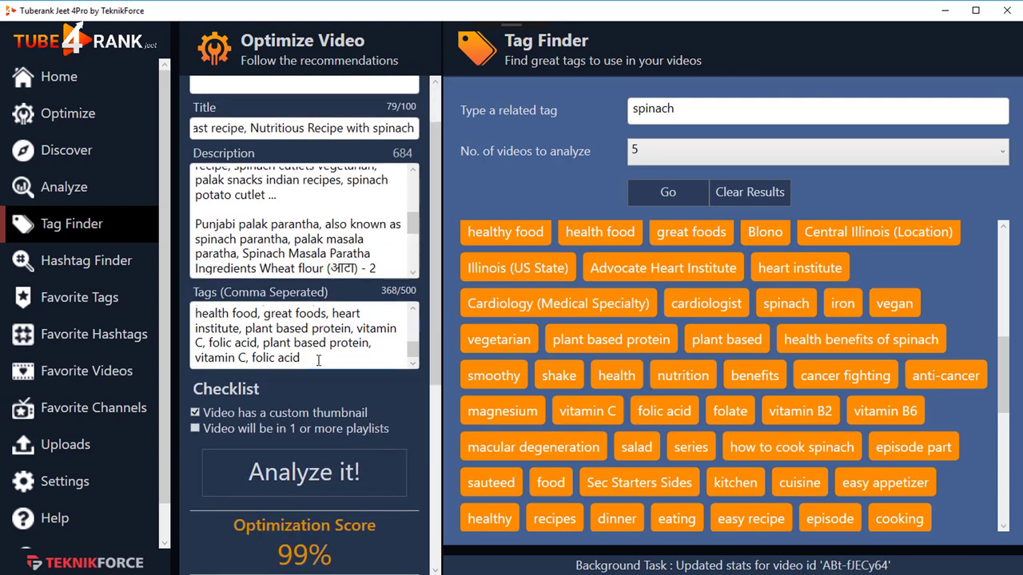
{"action": "scroll", "coordinate": [335, 405], "scroll_direction": "up", "scroll_amount": 3}
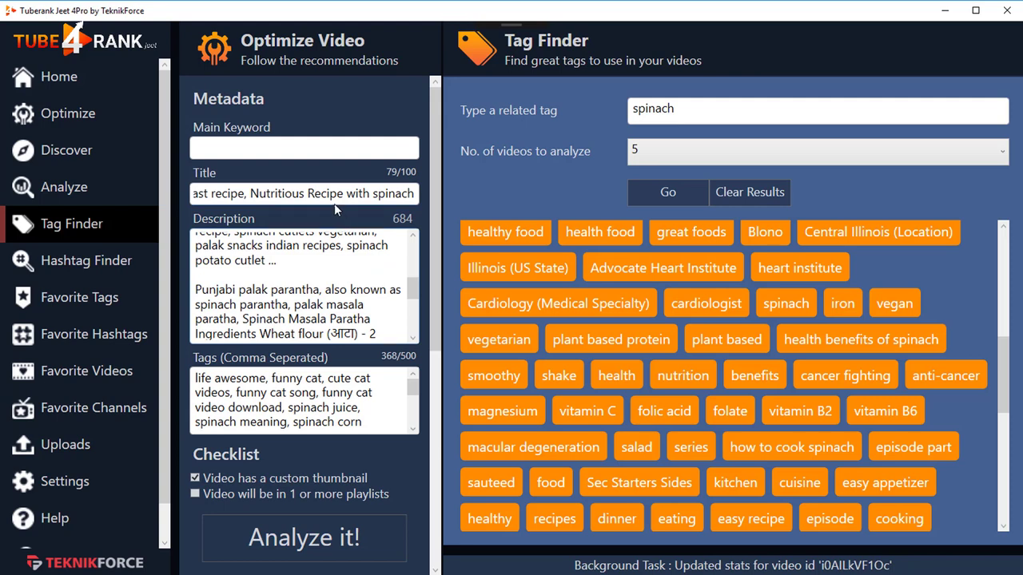
{"action": "triple_click", "coordinate": [352, 193]}
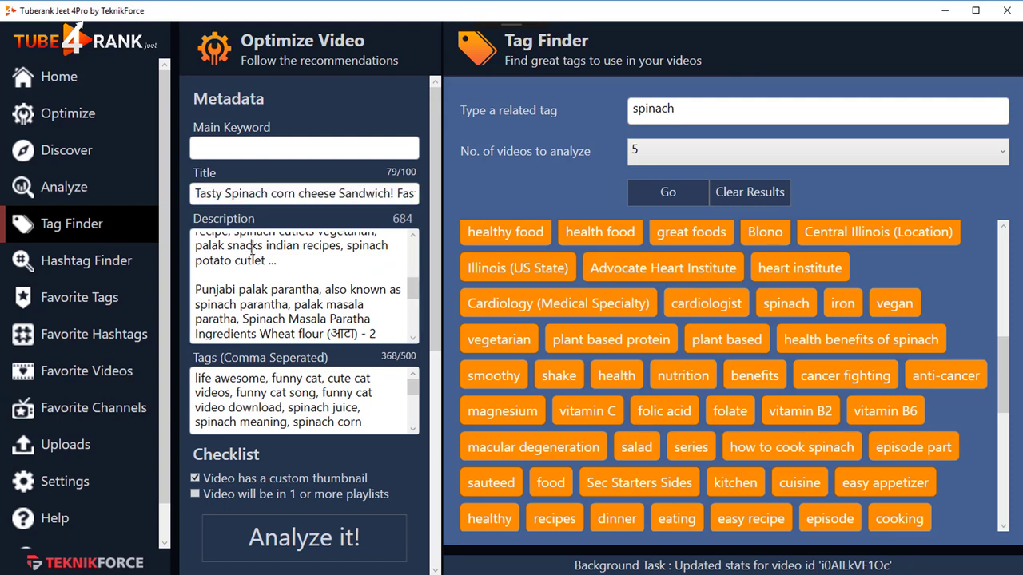
{"action": "left_click_drag", "start_coordinate": [230, 378], "coordinate": [382, 435]}
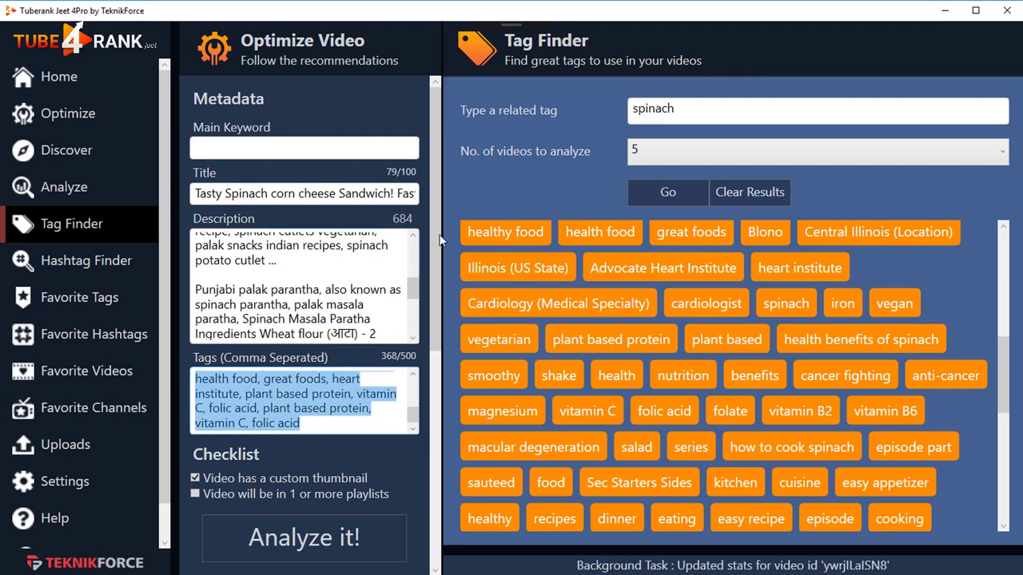
{"action": "scroll", "coordinate": [304, 319], "scroll_direction": "down", "scroll_amount": 2}
{"action": "scroll", "coordinate": [208, 472], "scroll_direction": "down", "scroll_amount": 5}
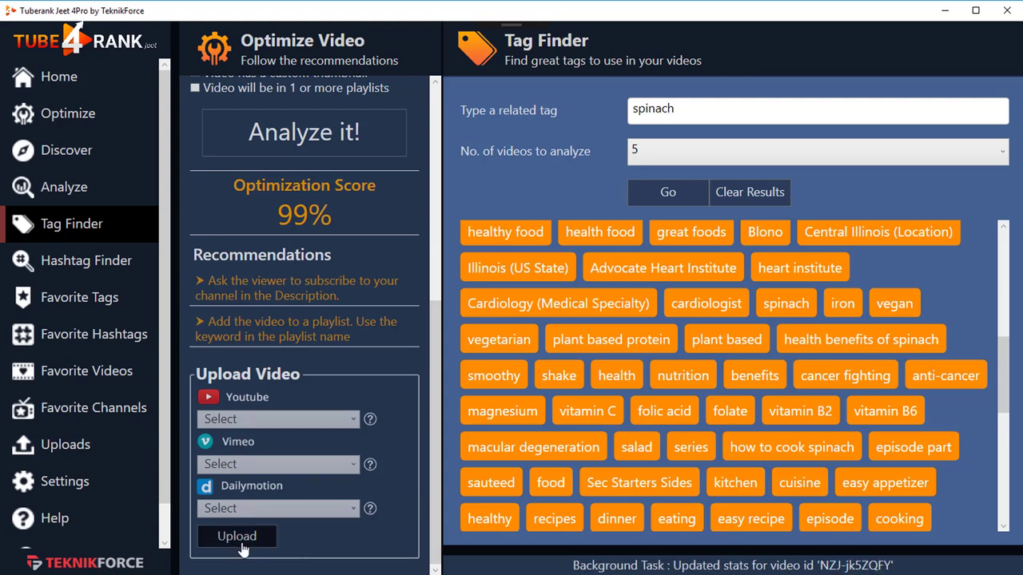
{"action": "scroll", "coordinate": [319, 240], "scroll_direction": "up", "scroll_amount": 6}
{"action": "left_click_drag", "start_coordinate": [437, 373], "coordinate": [436, 518]}
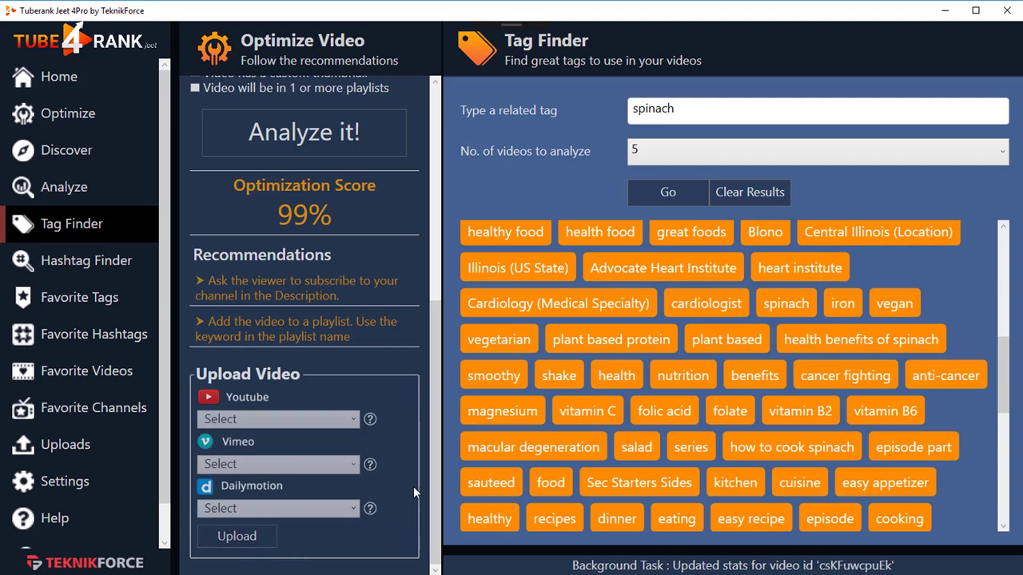
{"action": "scroll", "coordinate": [414, 489], "scroll_direction": "up", "scroll_amount": 3}
{"action": "scroll", "coordinate": [417, 500], "scroll_direction": "up", "scroll_amount": 3}
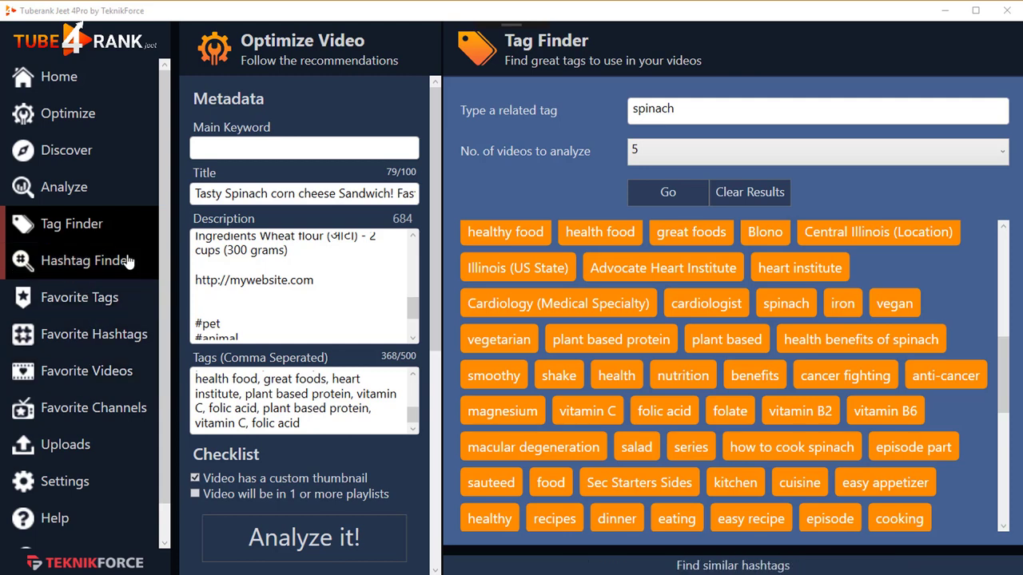
Browse Favorite Tags, Hashtags and Videos, ending on Favorite Channels with test1 and My Channels
{"action": "left_click", "coordinate": [116, 300]}
{"action": "left_click", "coordinate": [121, 341]}
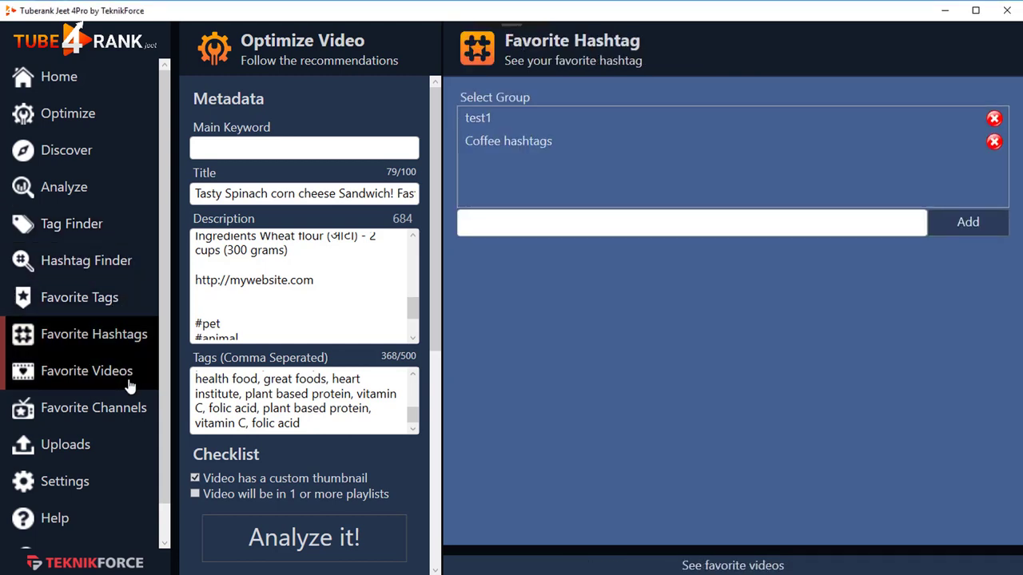
{"action": "left_click", "coordinate": [131, 385]}
{"action": "left_click", "coordinate": [137, 415]}
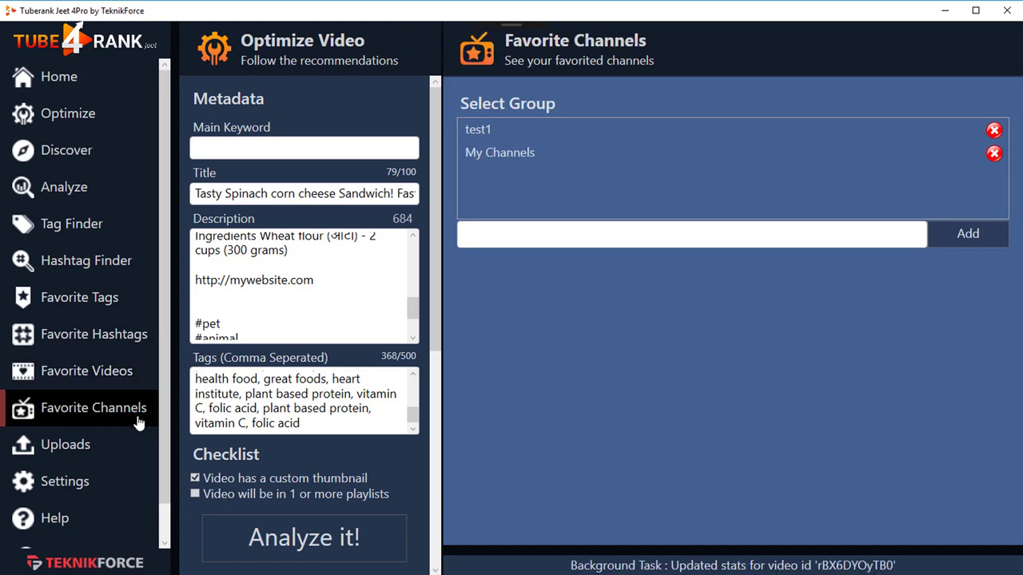